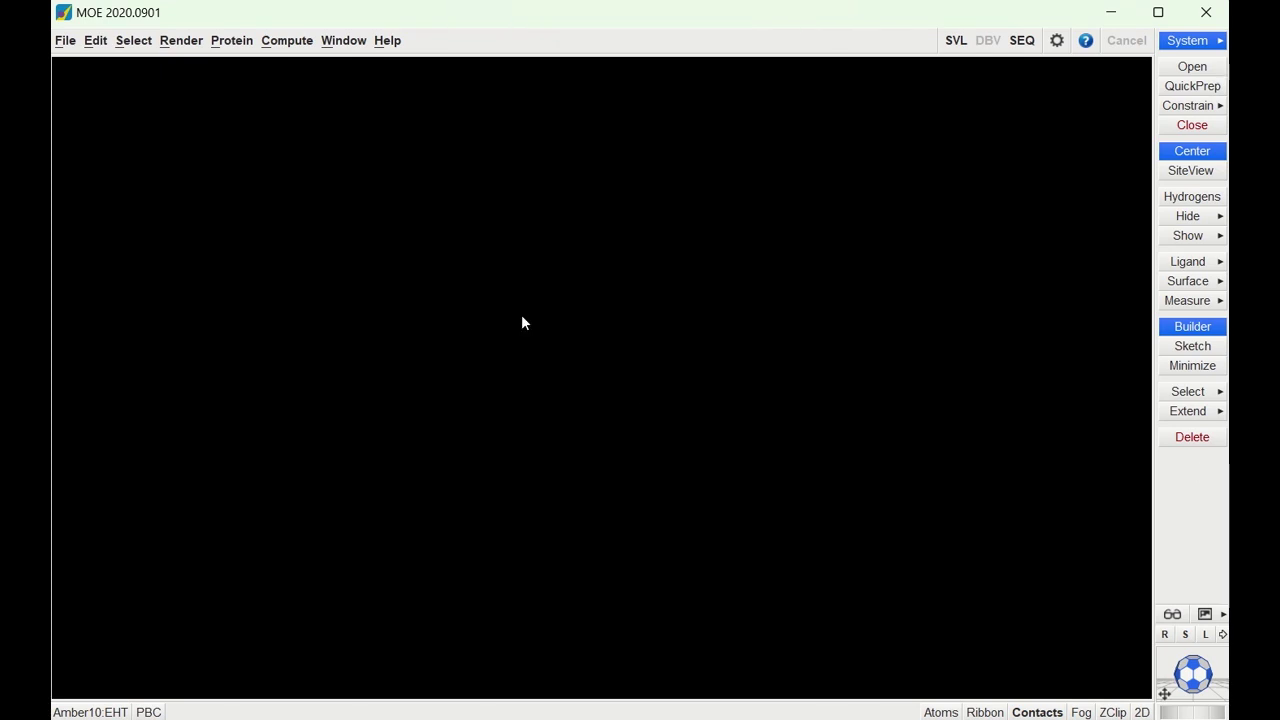
- Open VDR Database.mdb from the MOE Tutorial folder in the Database Viewer
click(65, 40)
click(87, 88)
double_click(453, 363)
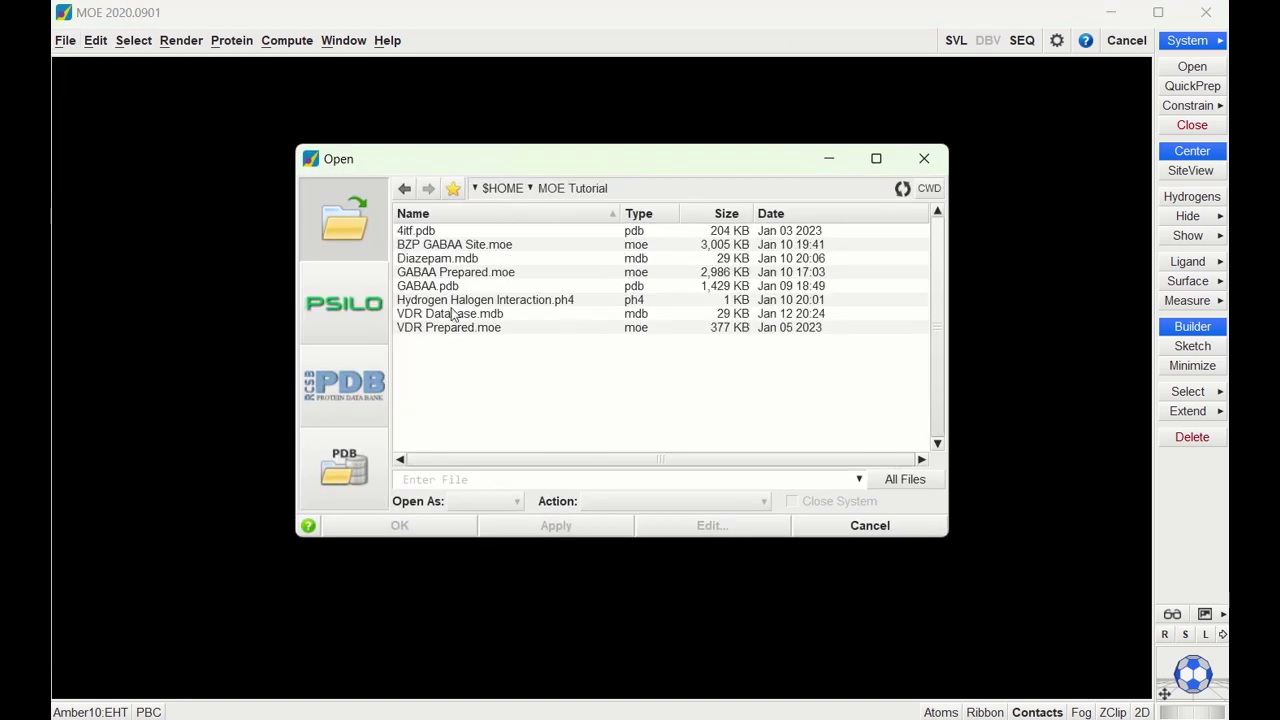
double_click(453, 314)
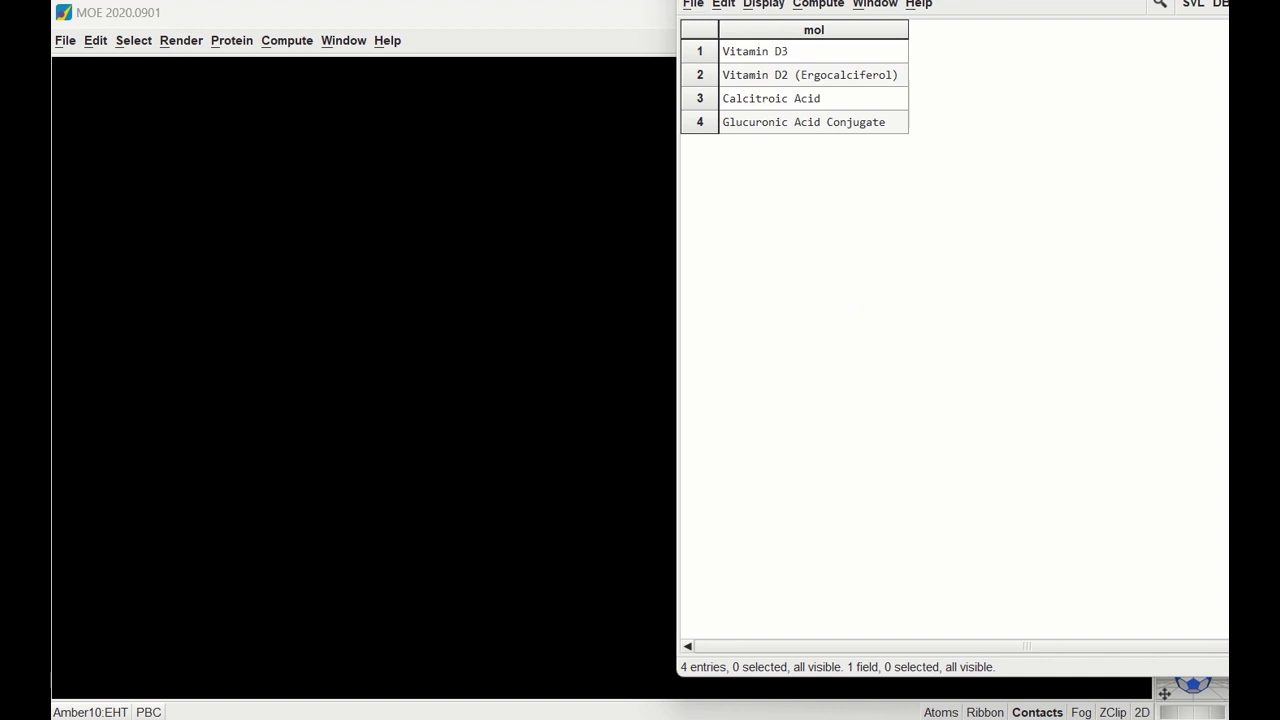
drag(734, 0, 929, 195)
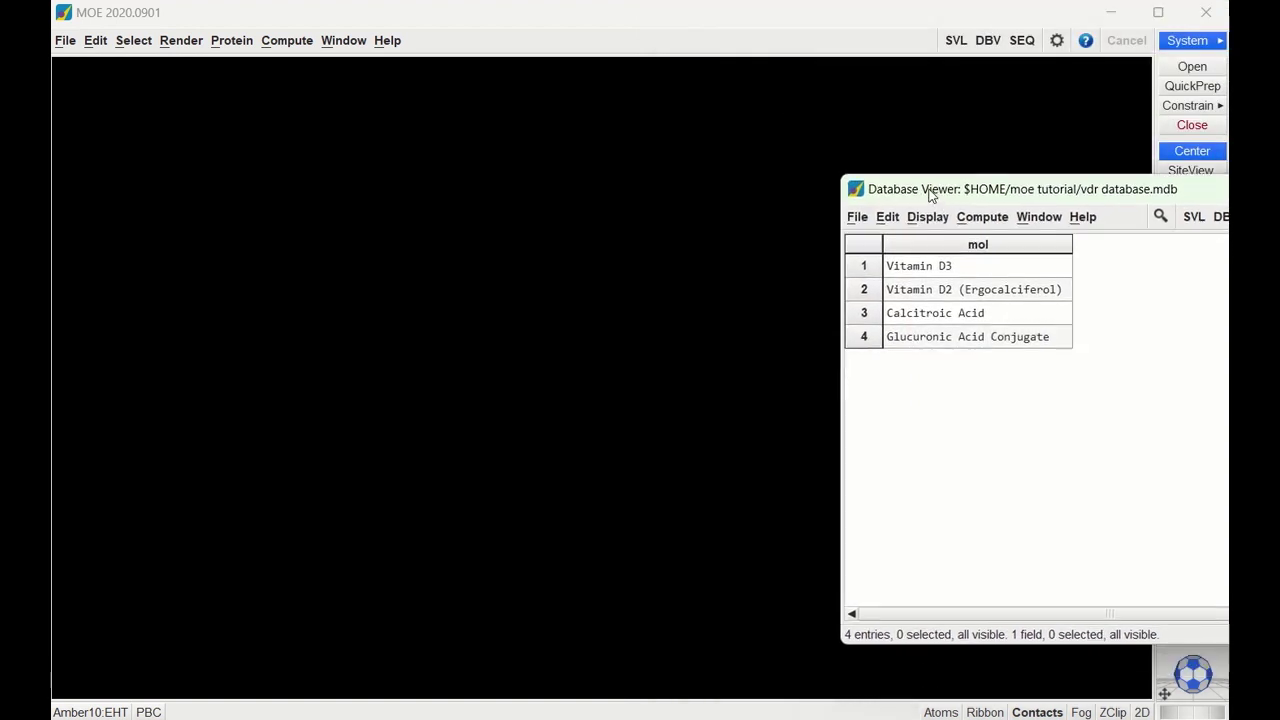
click(859, 219)
click(868, 327)
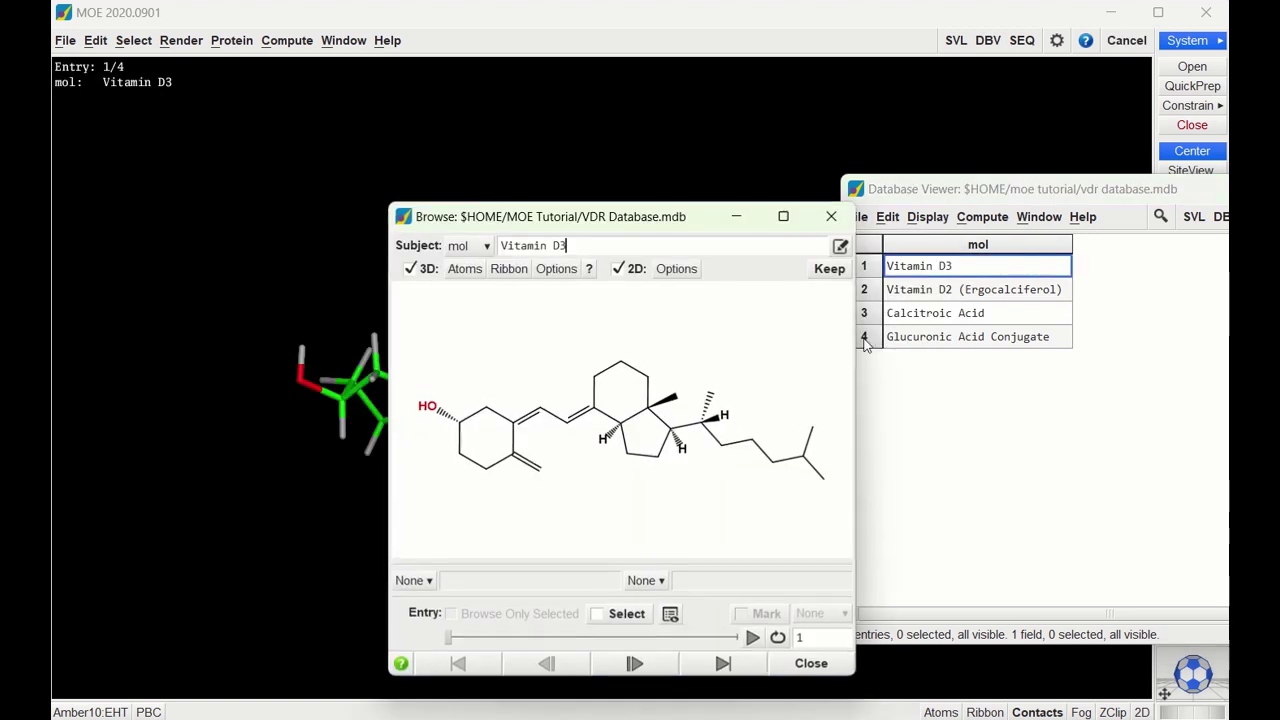
drag(722, 228, 345, 228)
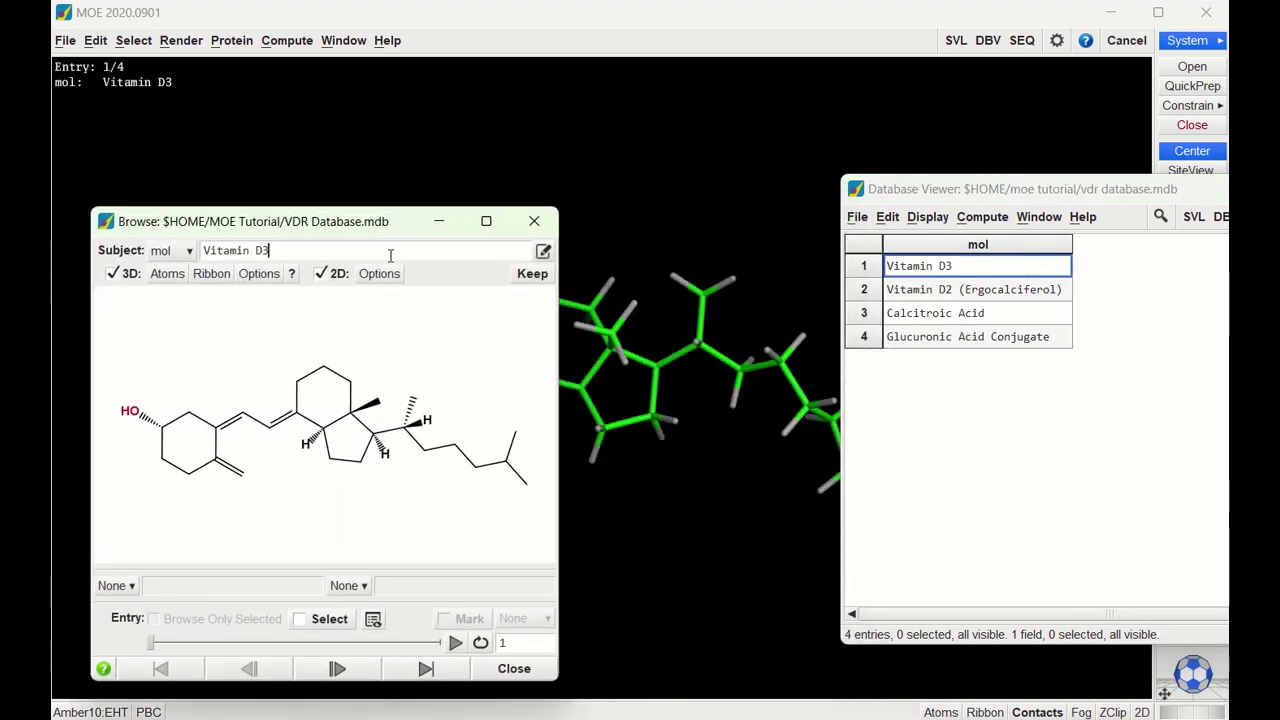
click(341, 670)
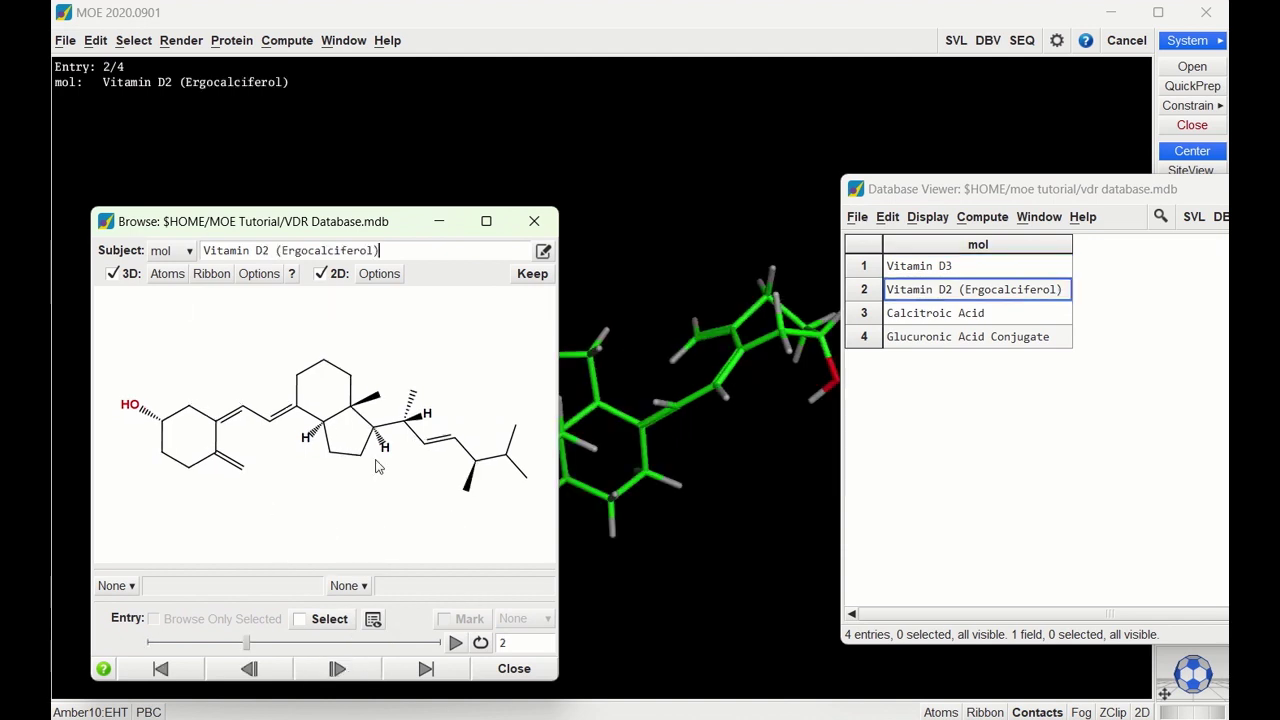
click(336, 669)
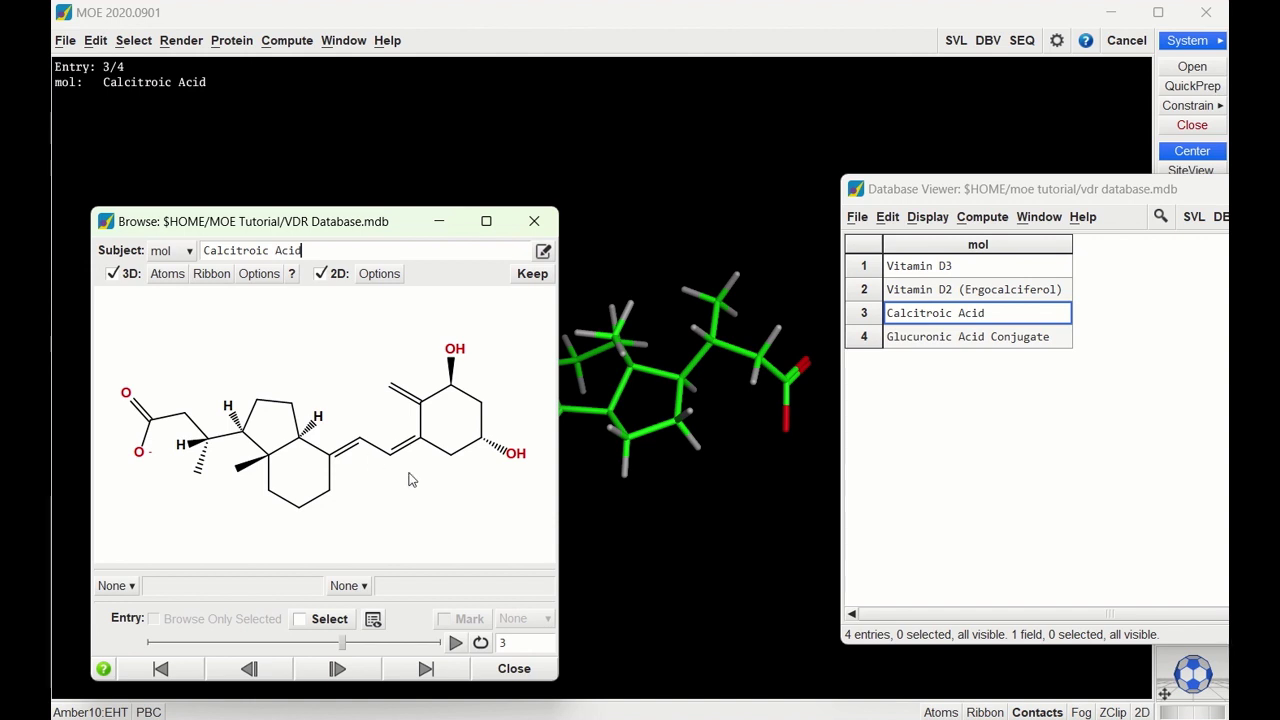
click(337, 668)
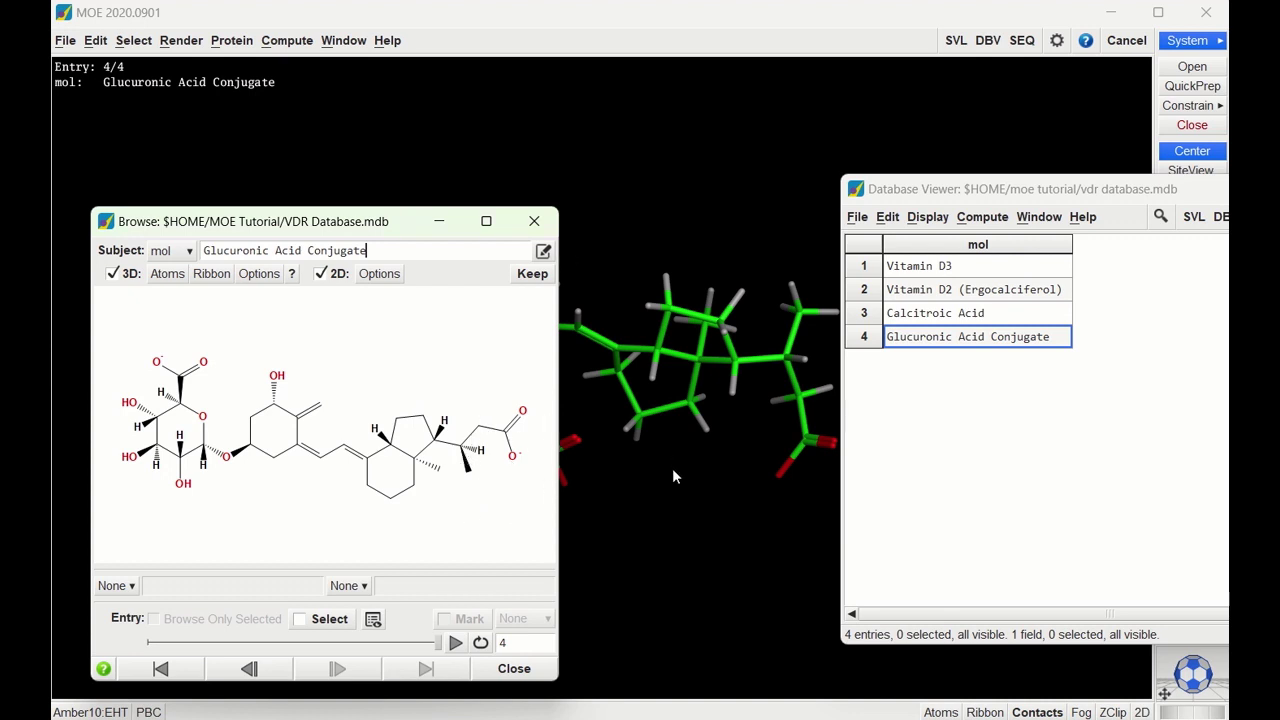
click(514, 668)
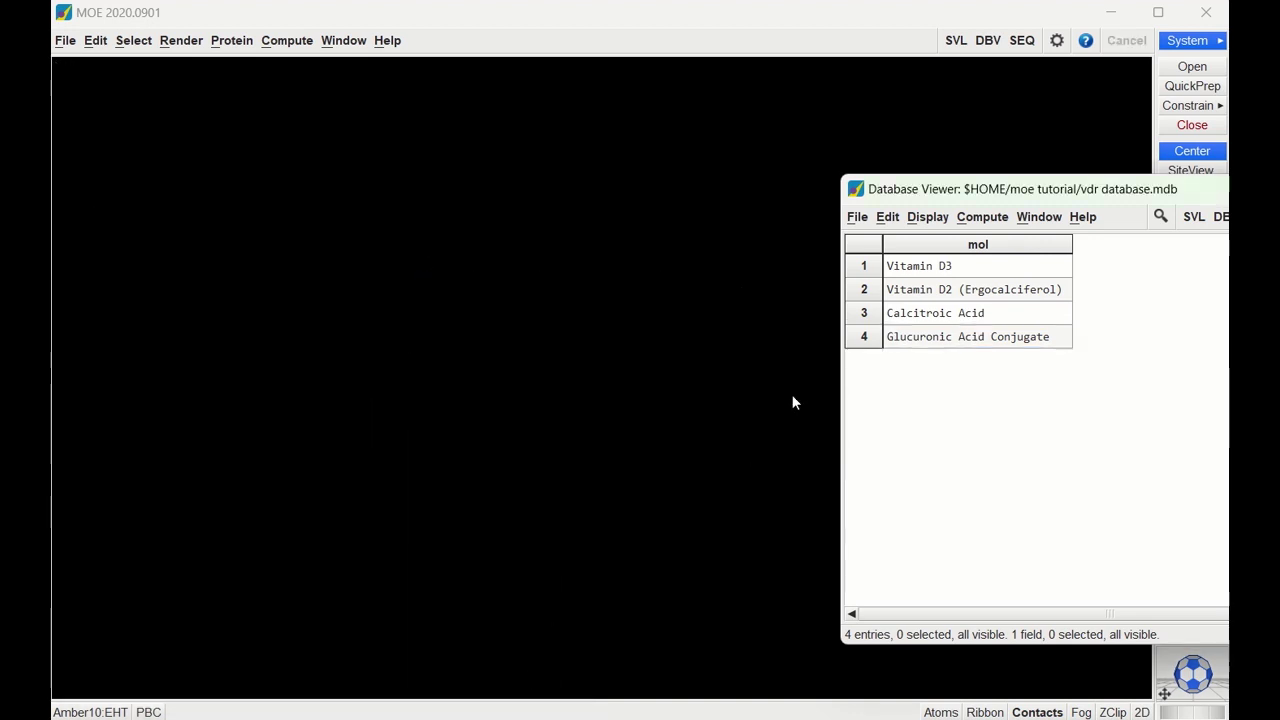
- Load the VDR Prepared.moe receptor structure from the MOE Tutorial folder
click(737, 365)
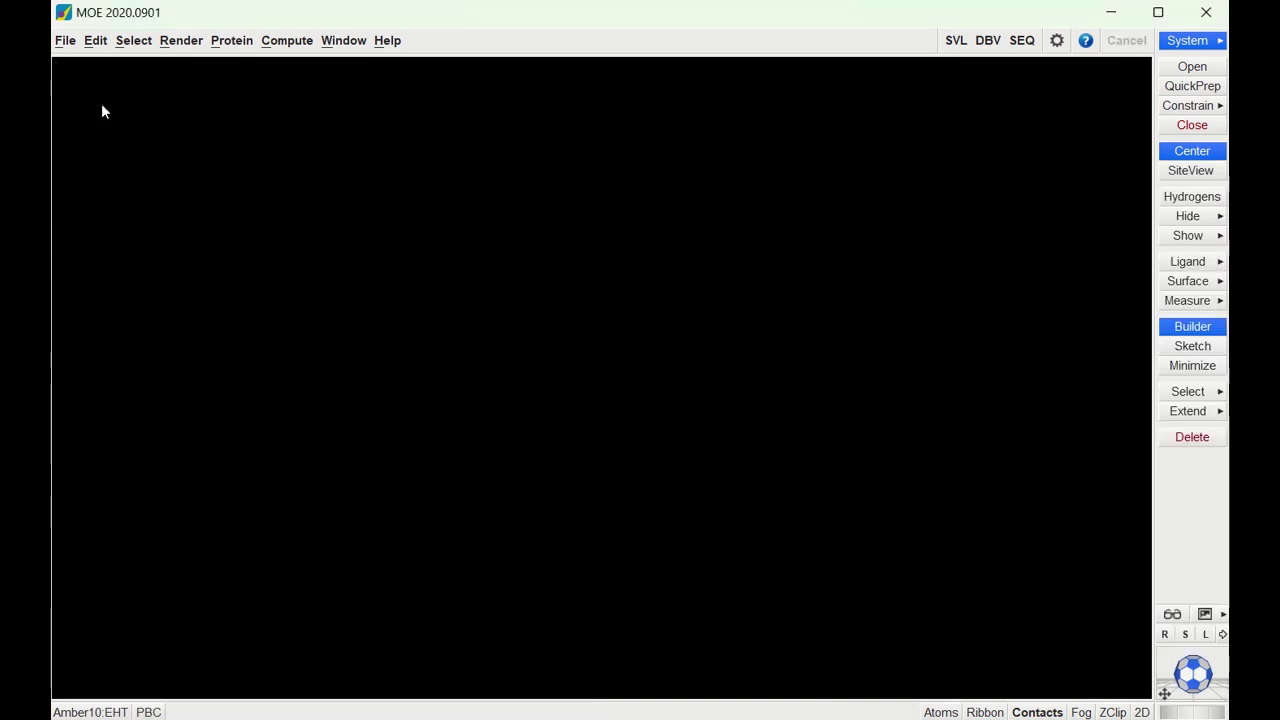
click(72, 45)
click(81, 84)
double_click(437, 368)
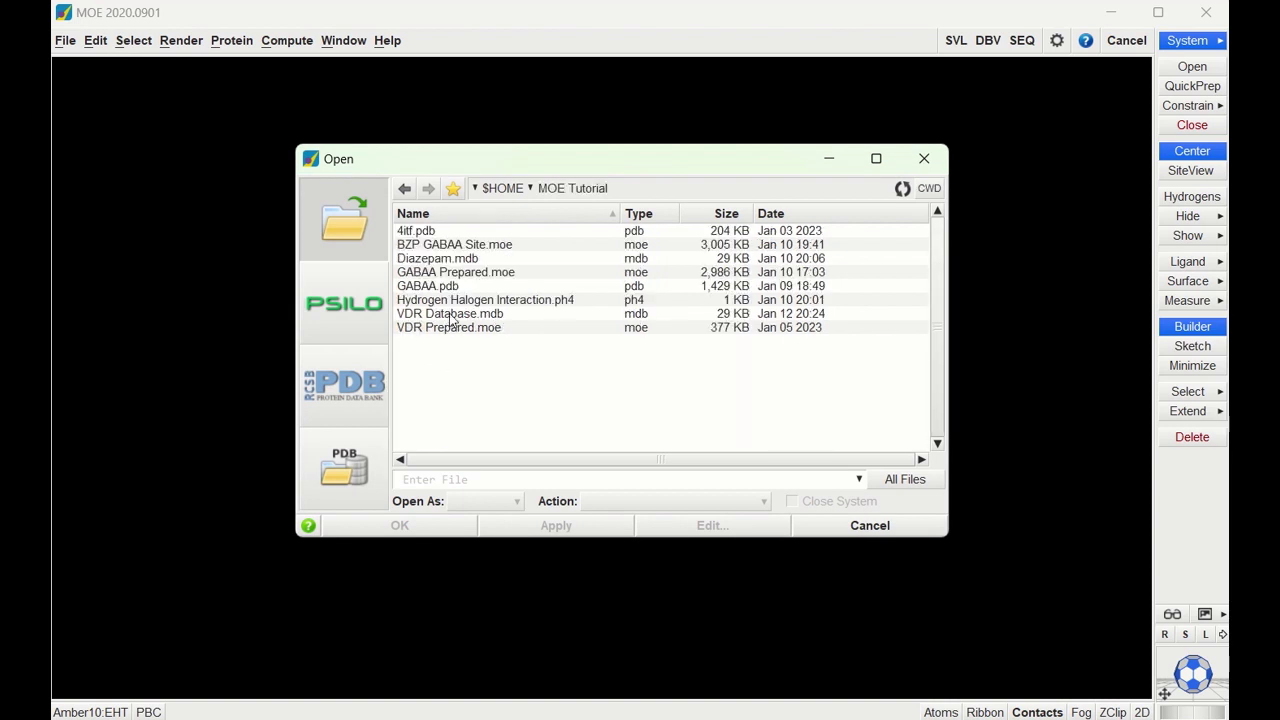
double_click(450, 328)
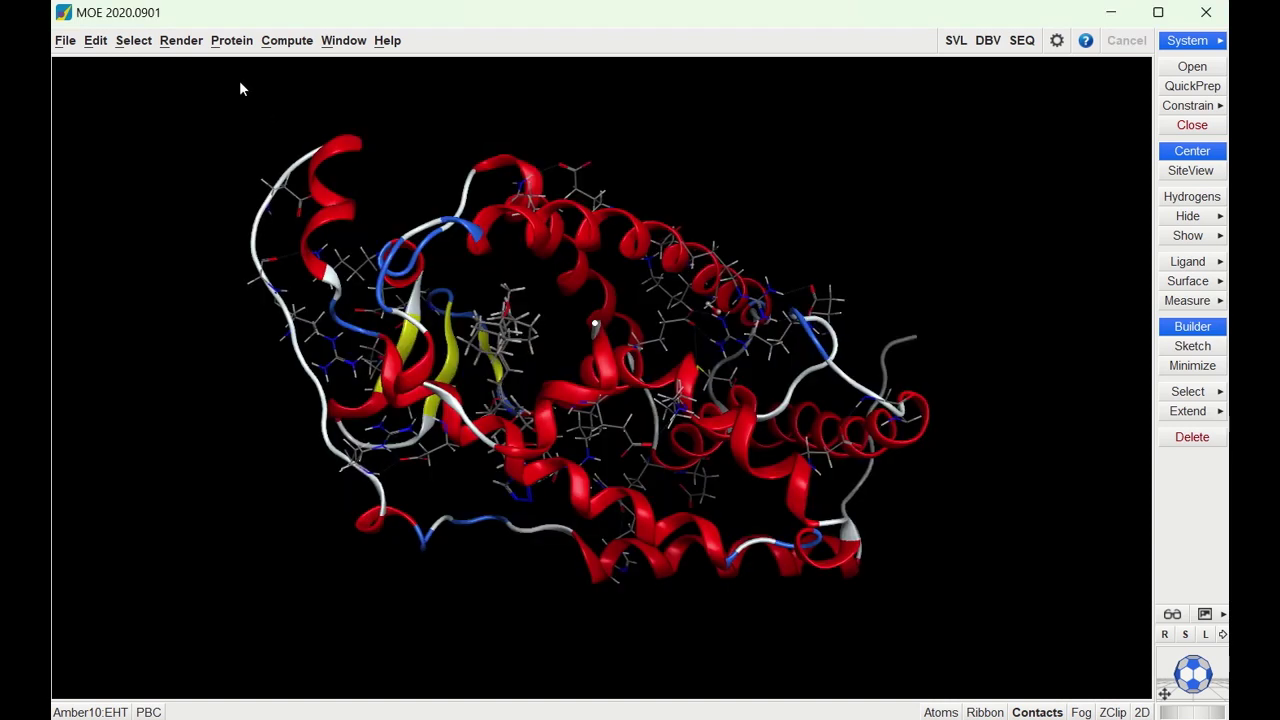
- Zoom into the ligand binding site with SiteView and spin the view to inspect it
click(181, 41)
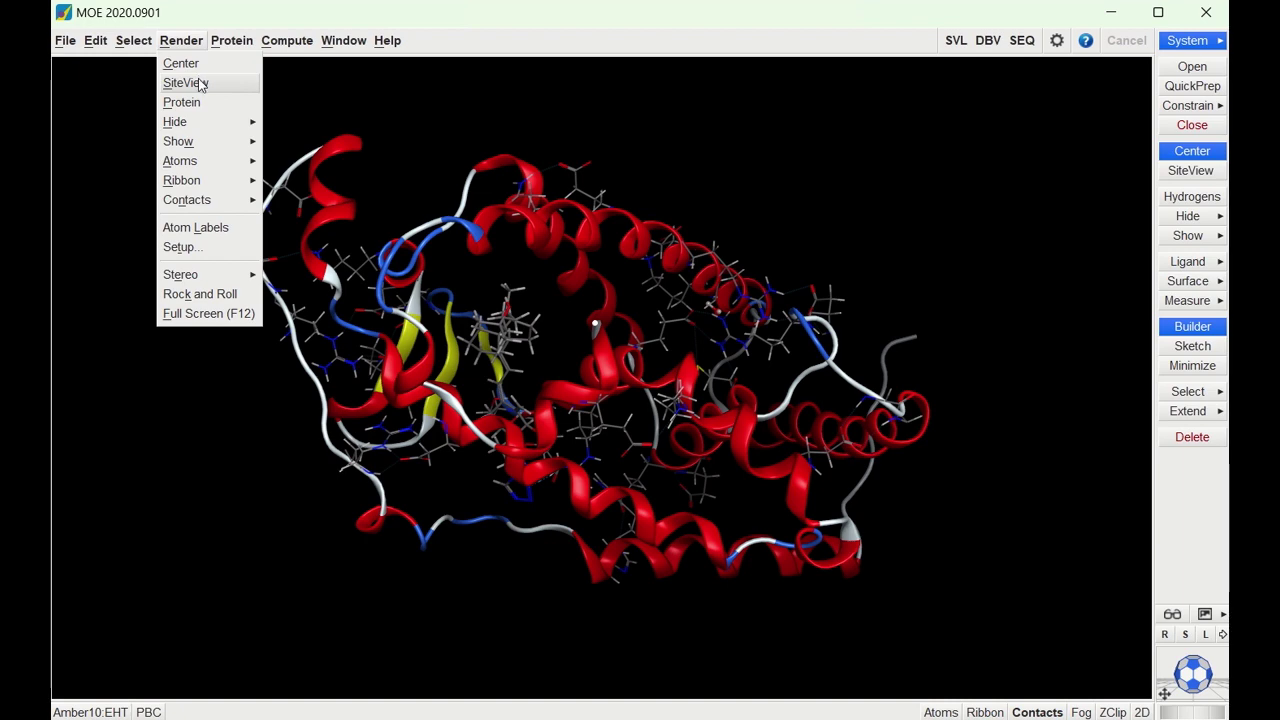
click(198, 83)
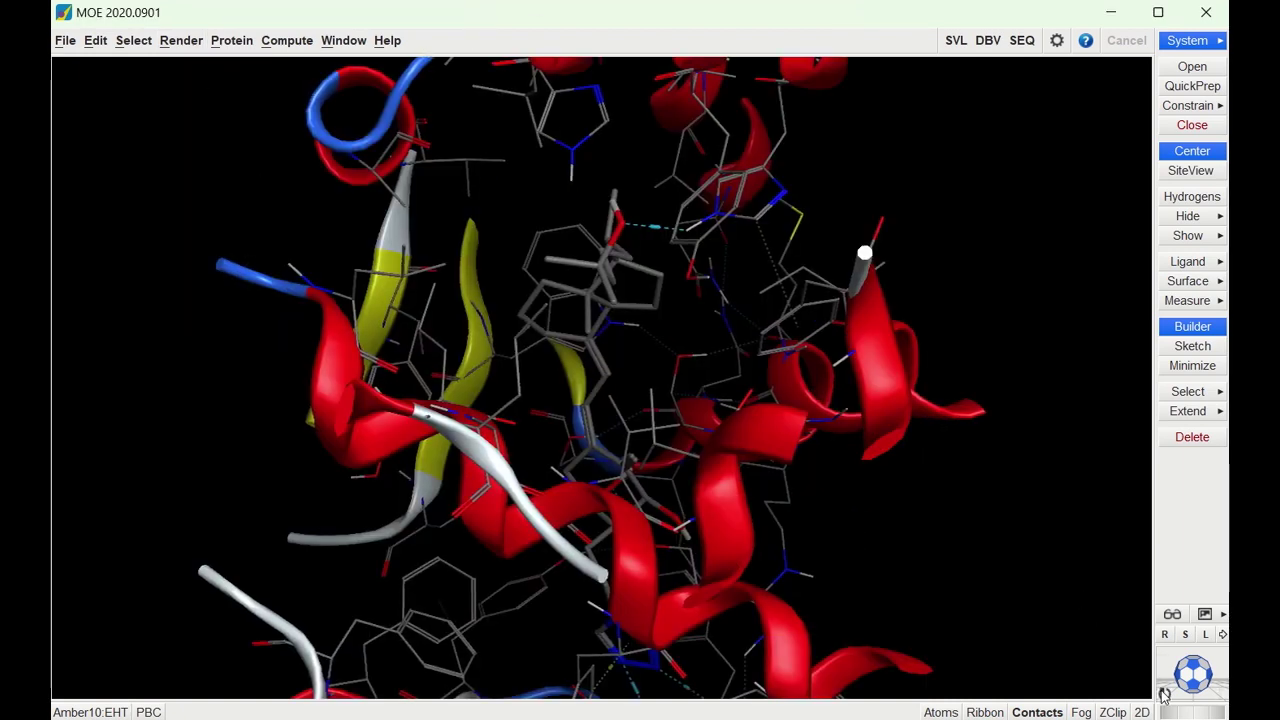
click(1203, 678)
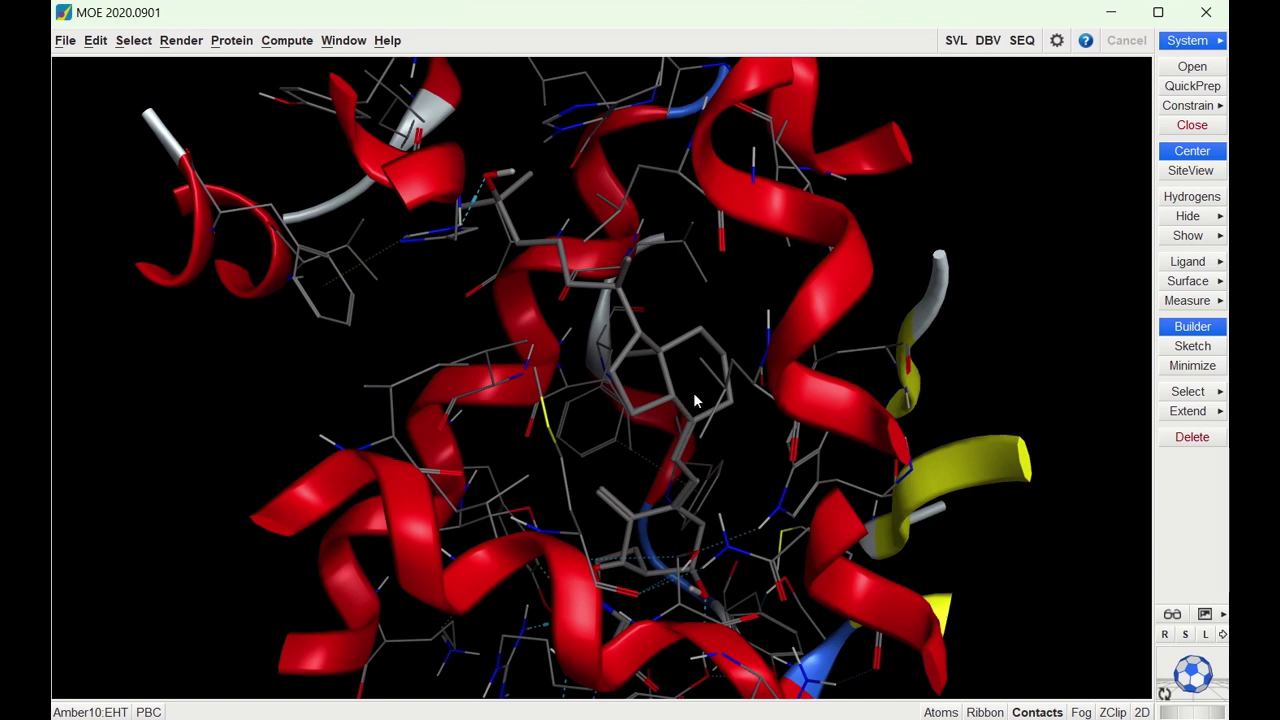
click(287, 40)
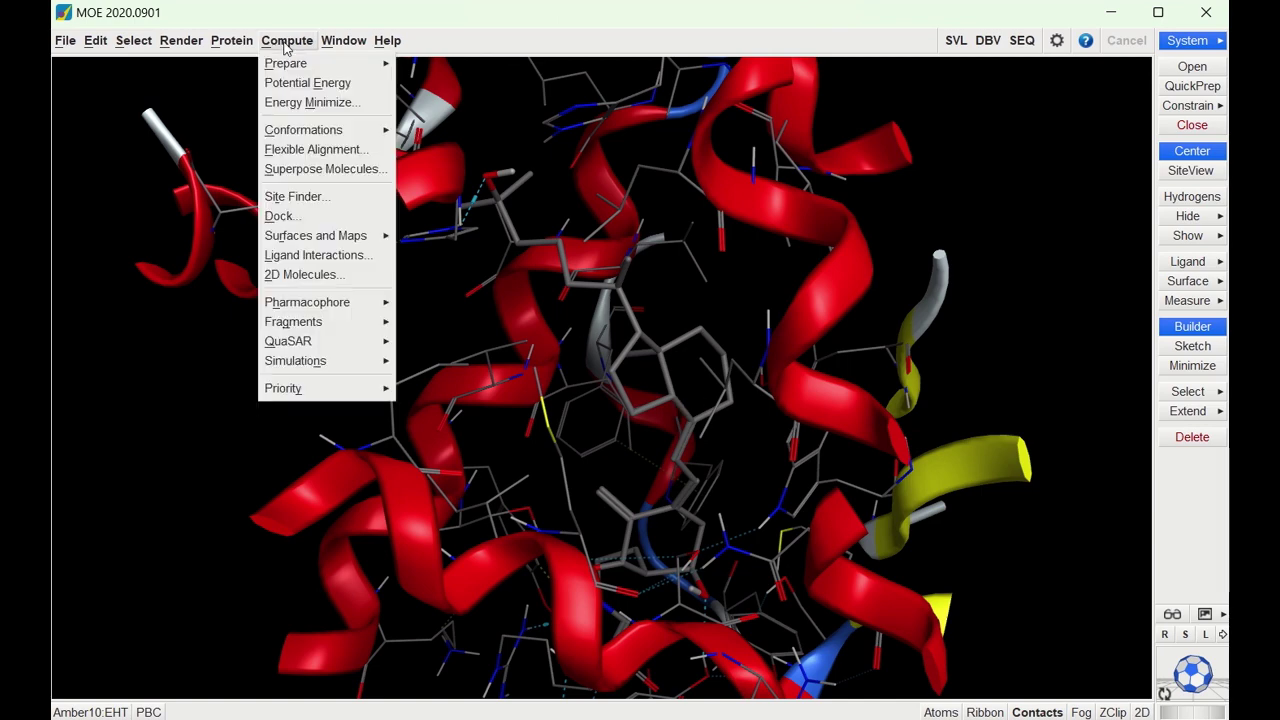
- Open the Dock panel and take its ligands from MOE Tutorial/VDR Database.mdb
click(298, 219)
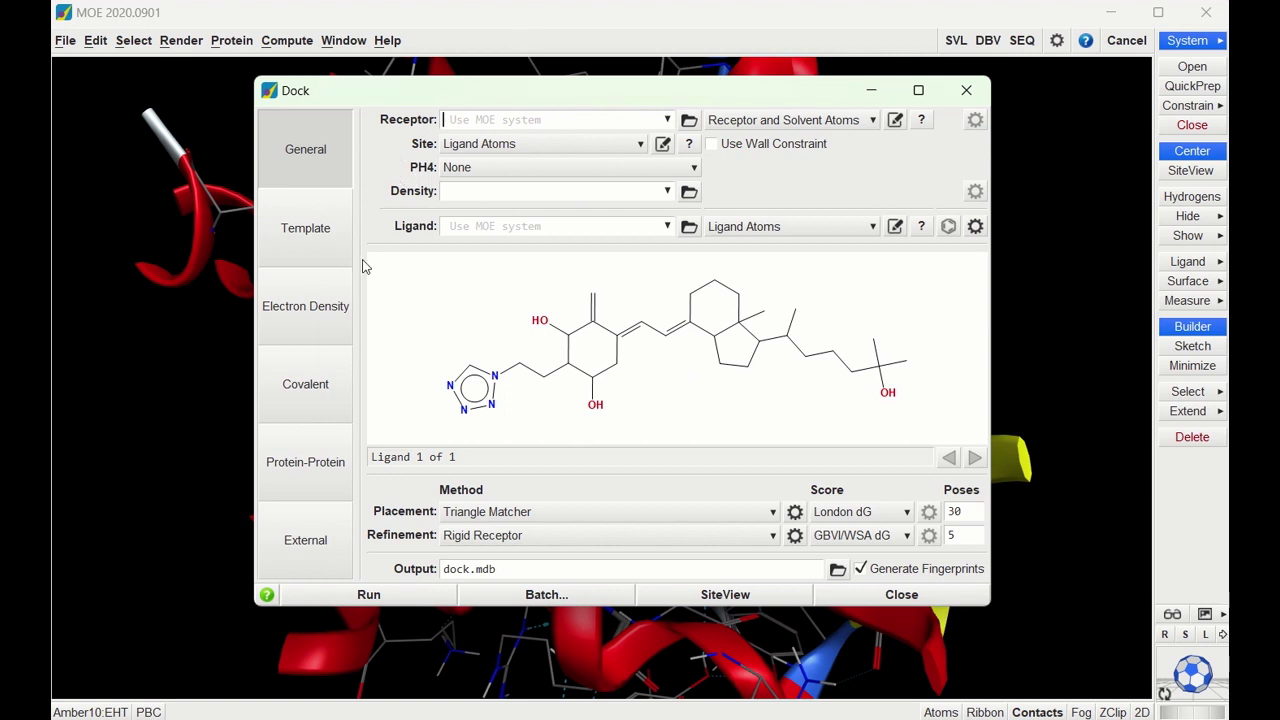
click(689, 227)
double_click(427, 394)
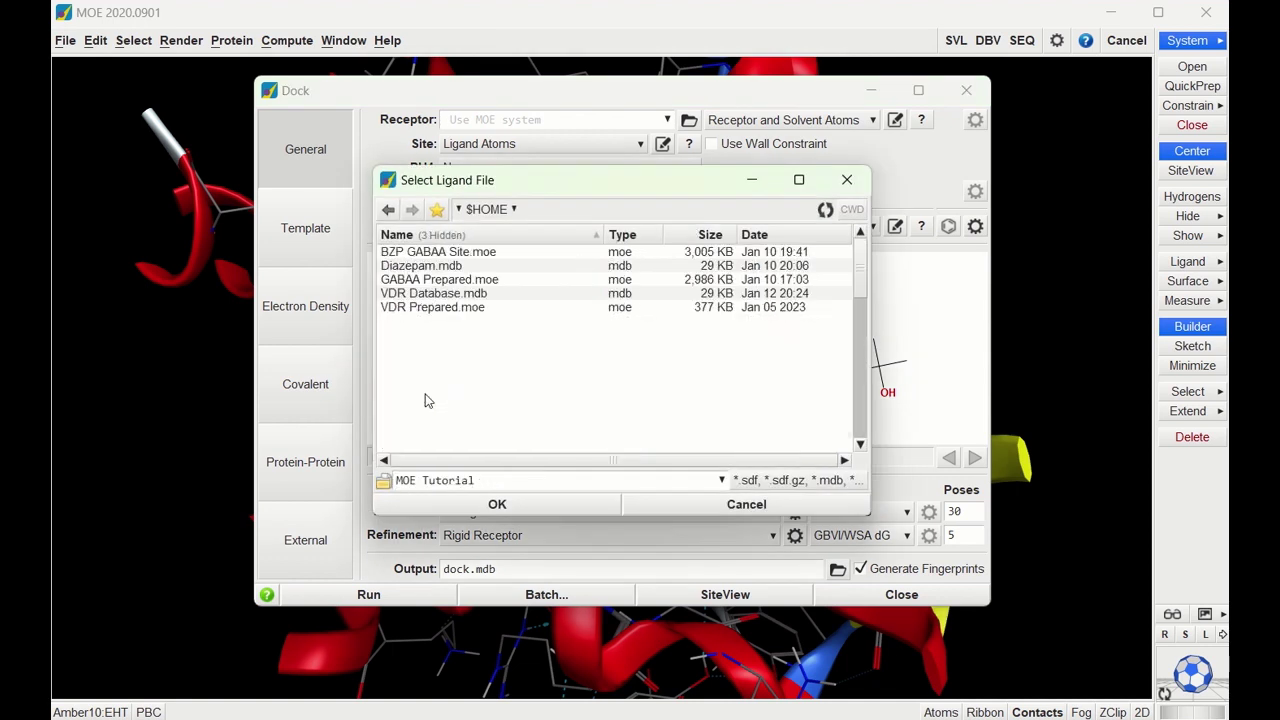
double_click(432, 294)
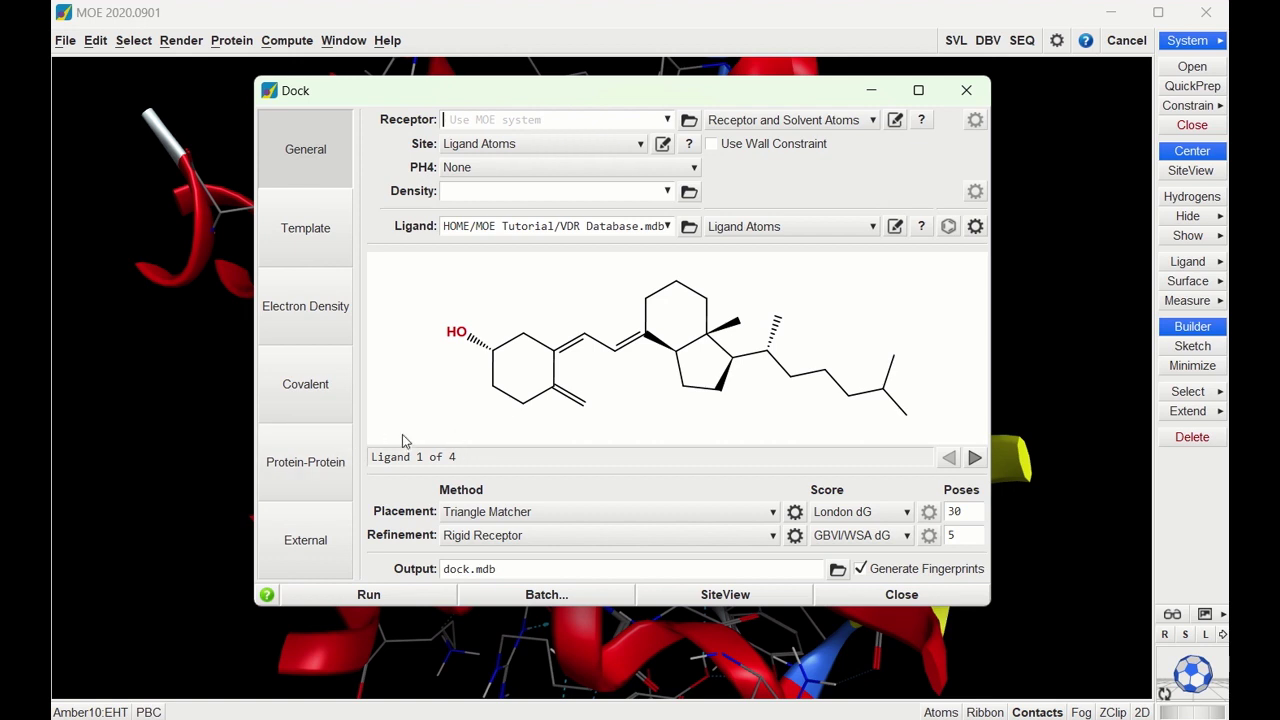
- Page through the four ligands and back, then open the database table and select Calcitroic Acid
click(974, 459)
click(972, 462)
click(972, 462)
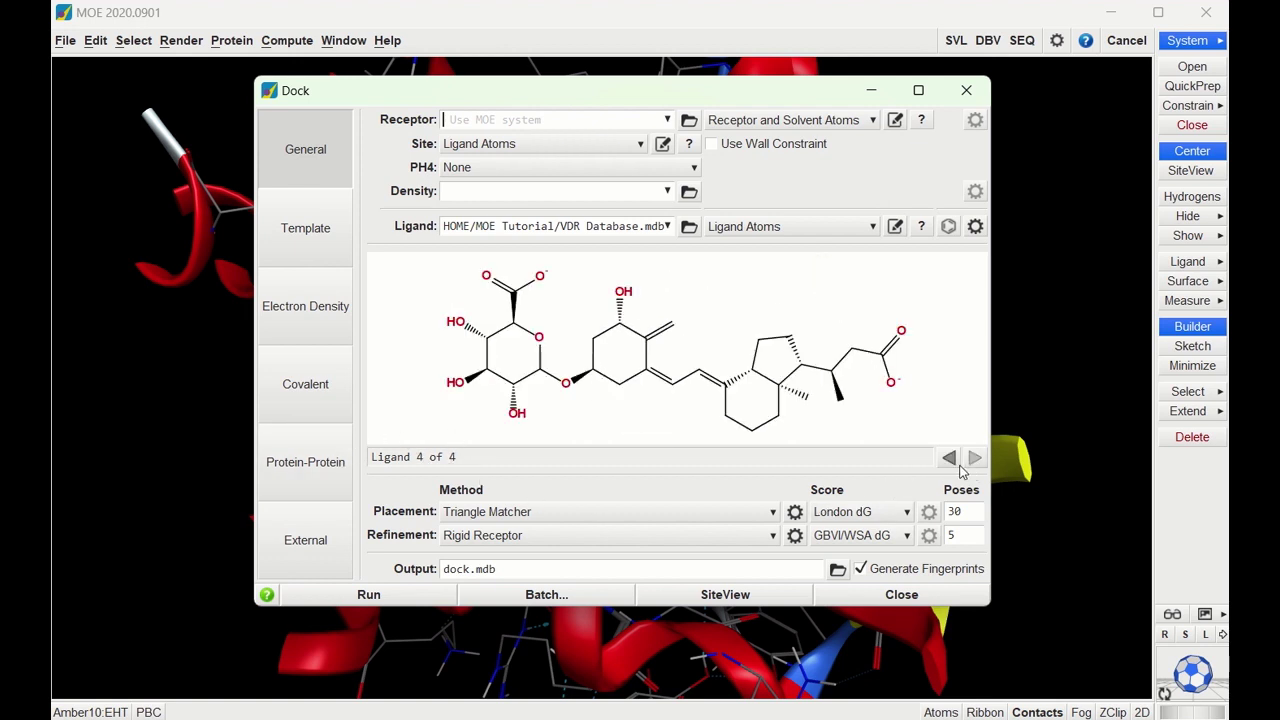
click(949, 460)
click(949, 460)
click(949, 460)
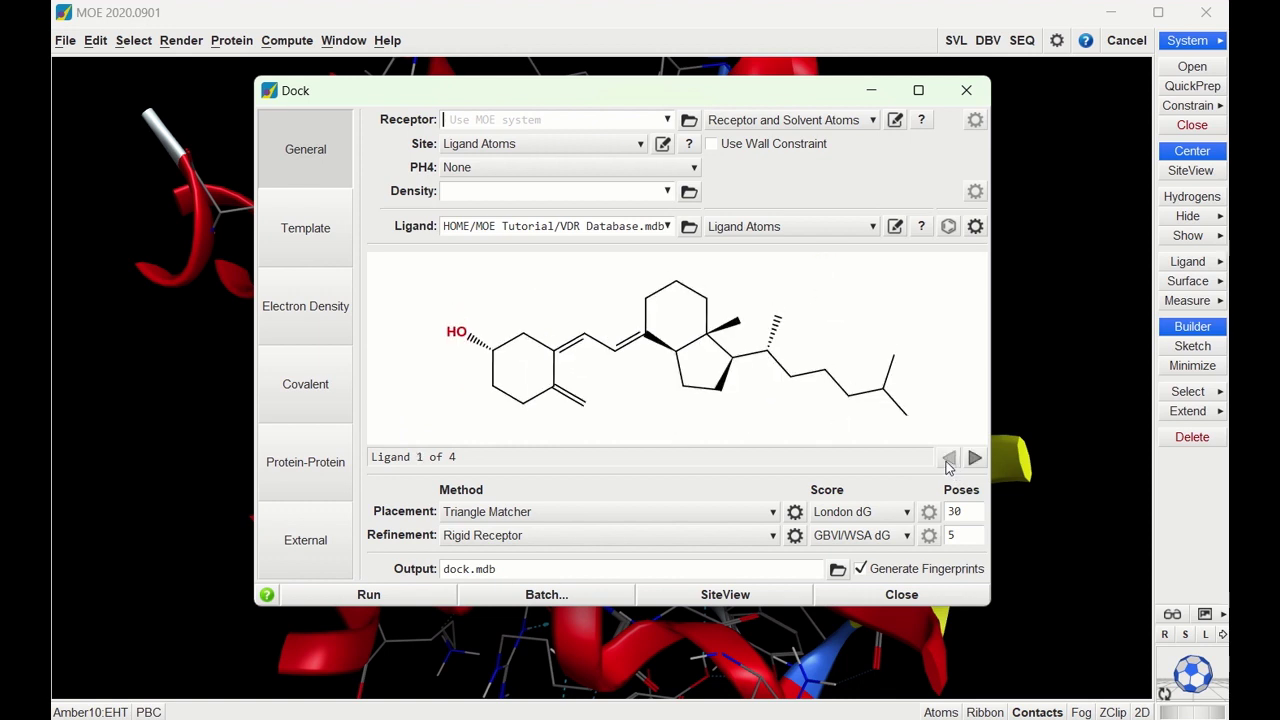
click(751, 400)
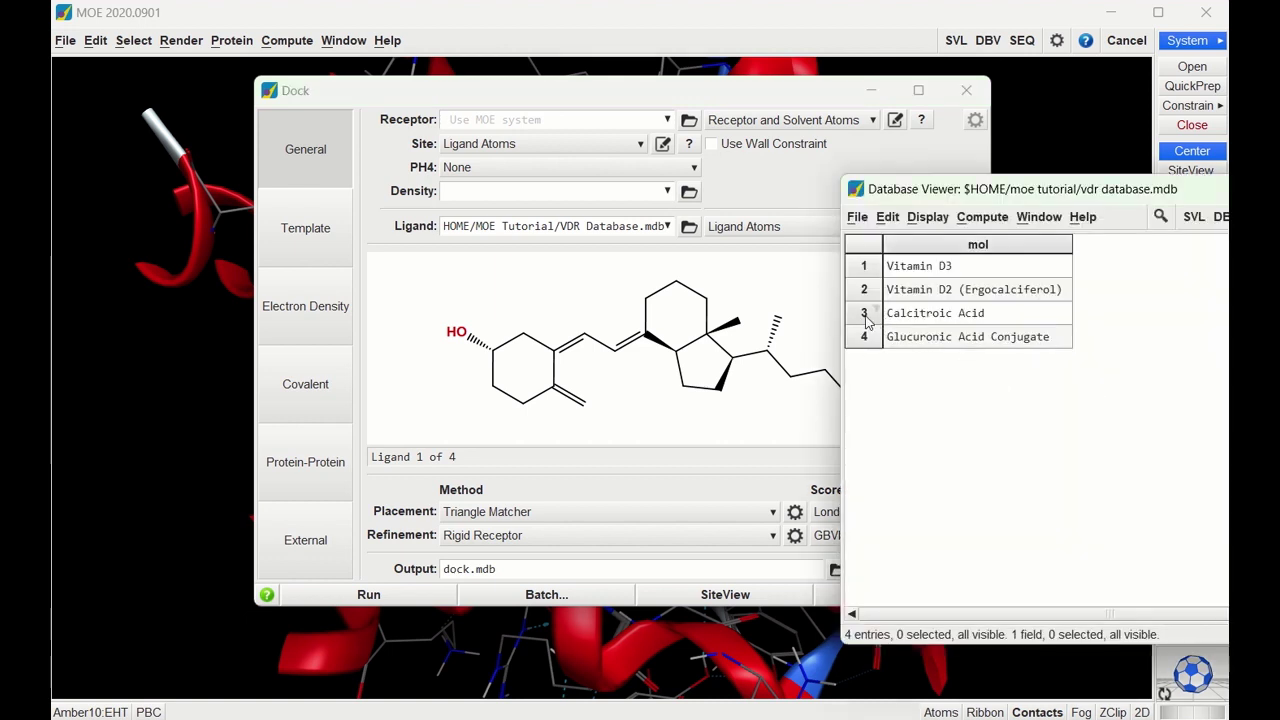
click(864, 314)
- Add Glucuronic Acid Conjugate to the selection and restrict docking ligands to Selected Entries Only
shift+click(864, 337)
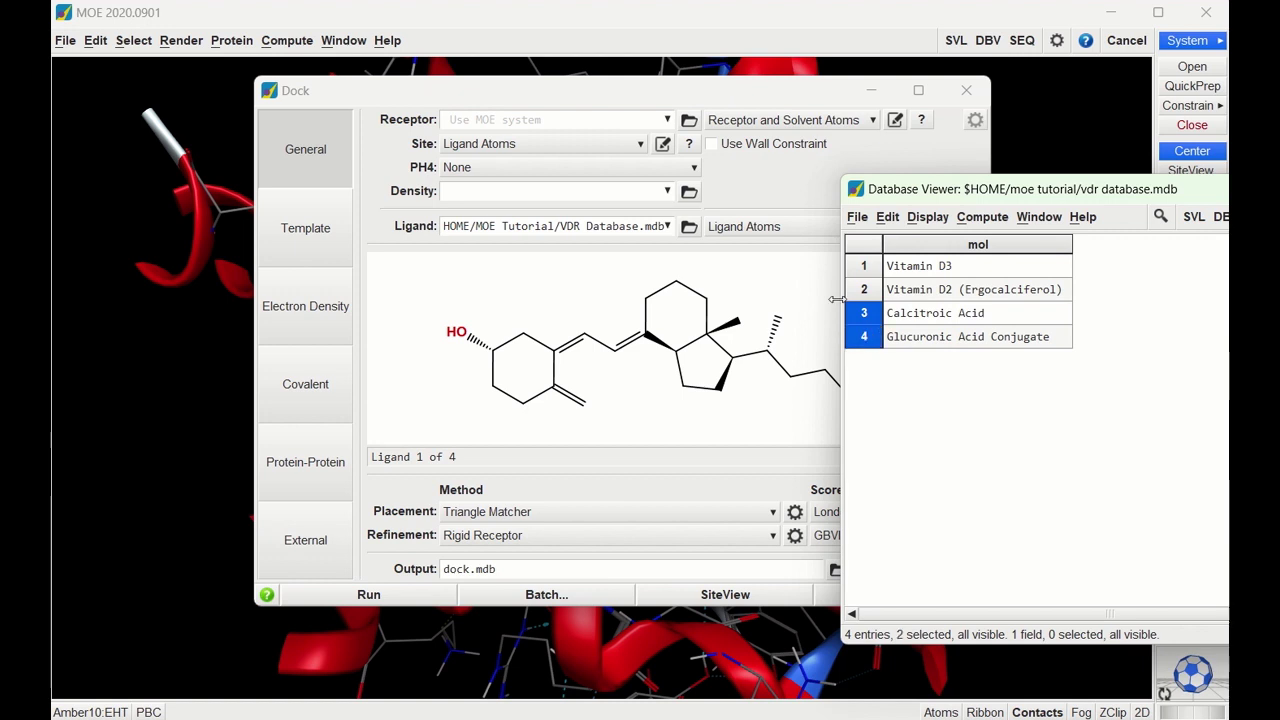
click(752, 202)
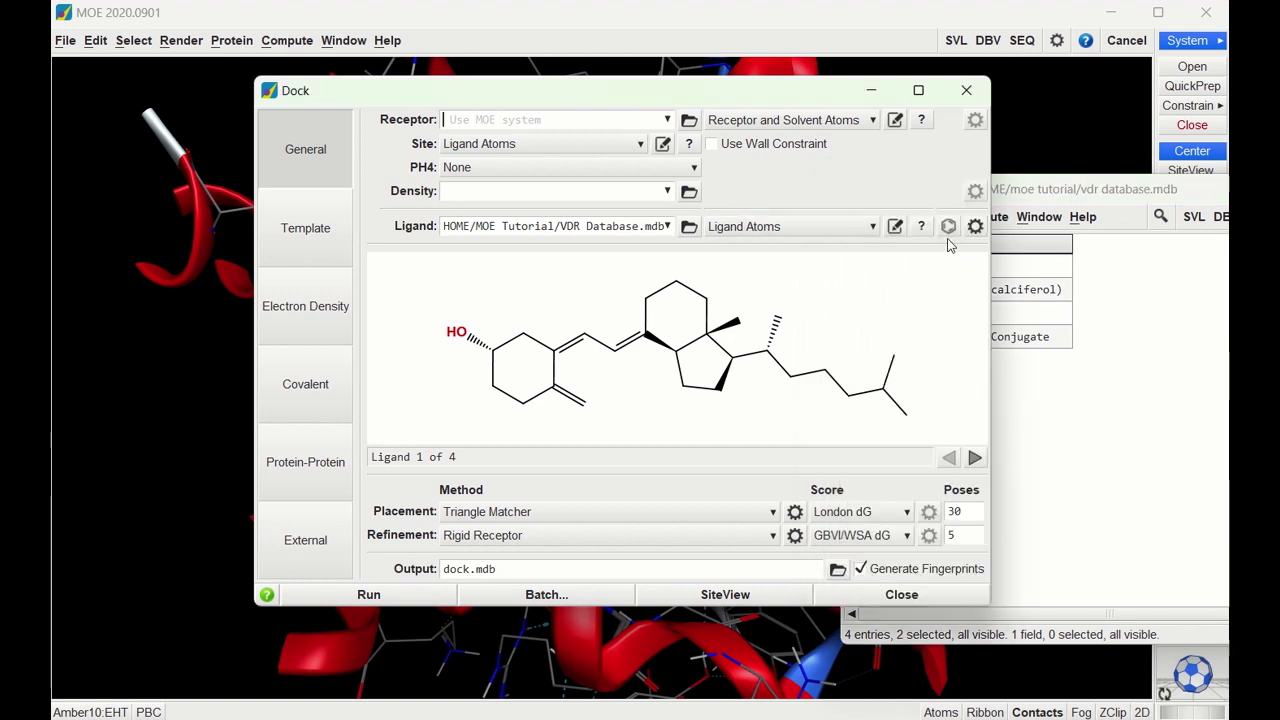
click(975, 226)
click(1121, 276)
click(1068, 386)
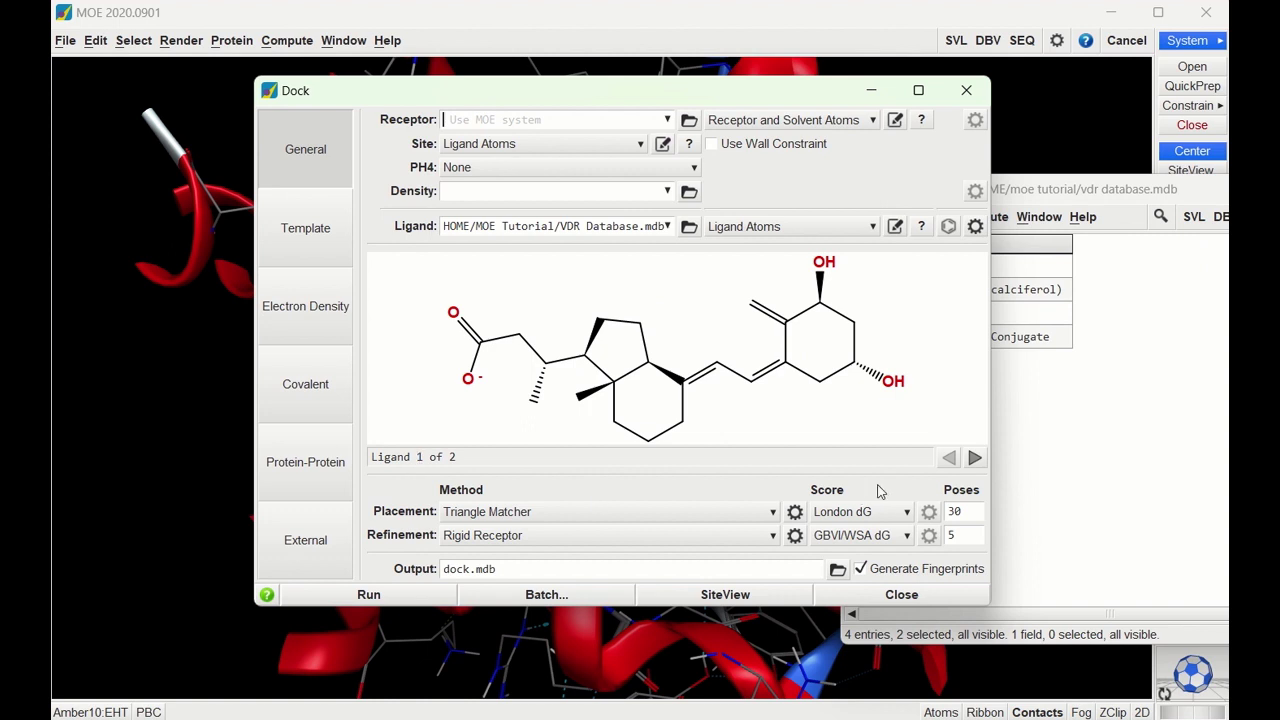
click(974, 460)
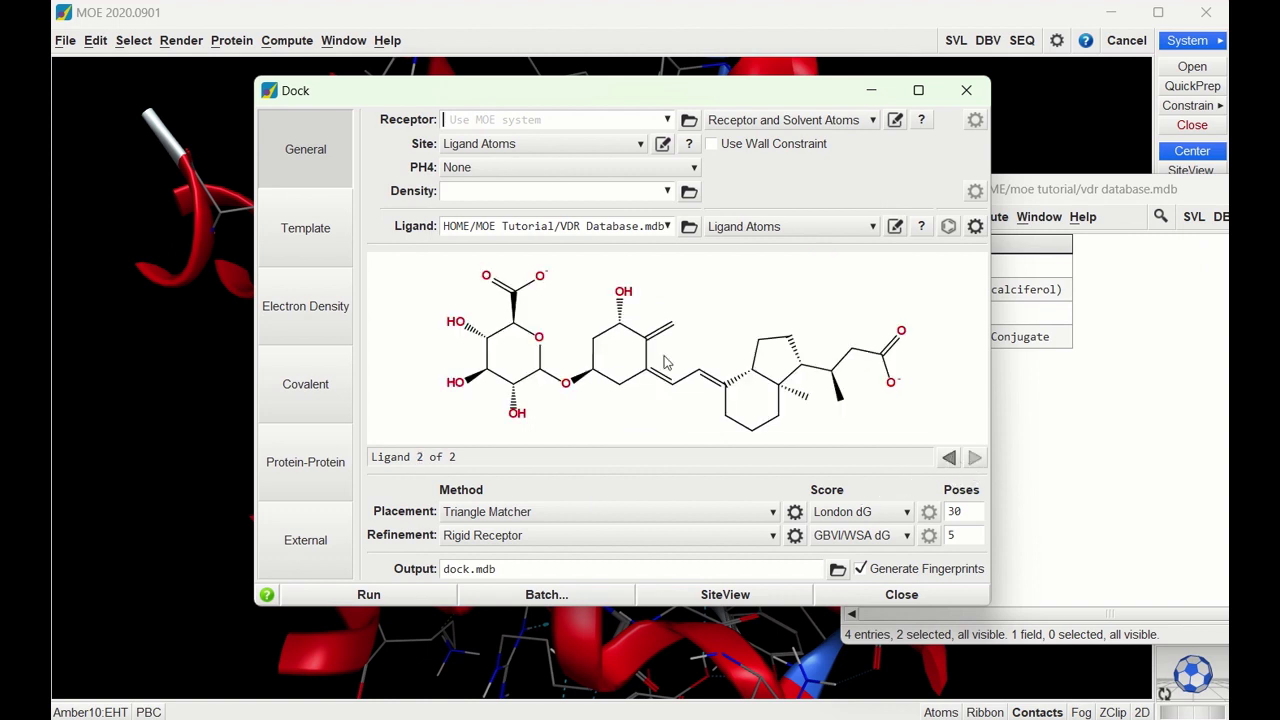
- Turn Selected Entries Only back off so all four ligands load, returning to ligand 1
click(975, 227)
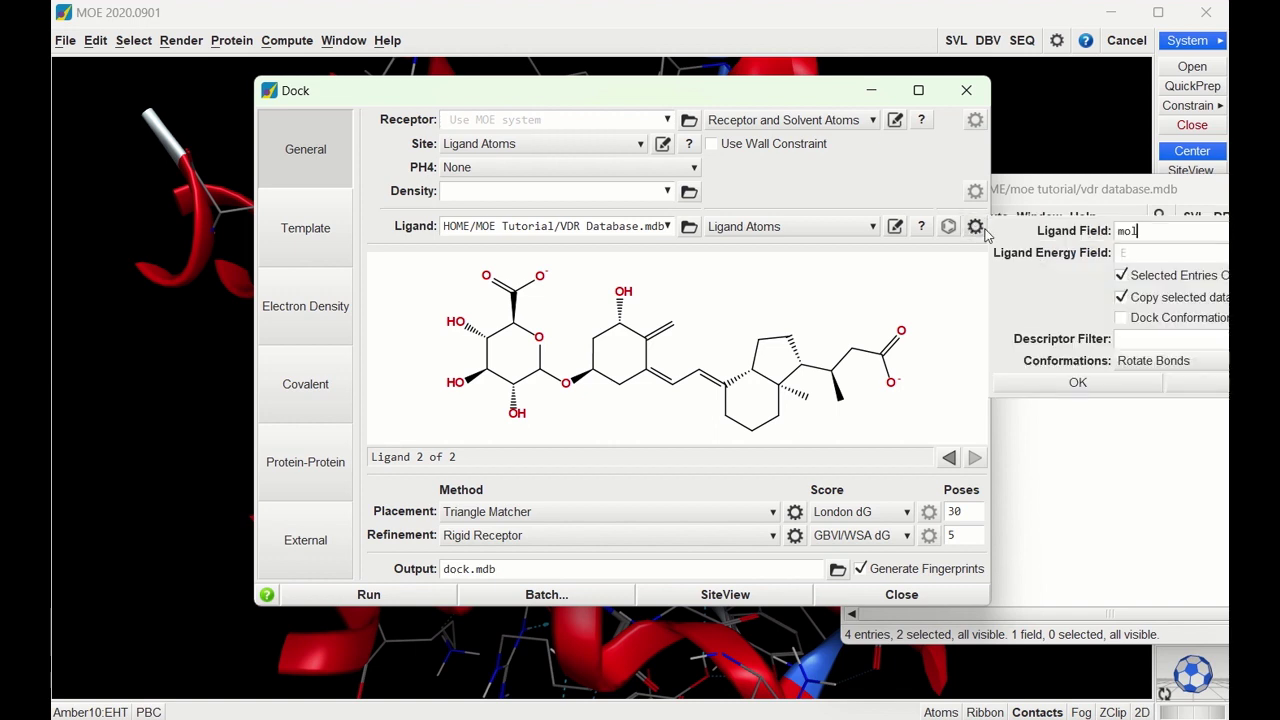
click(1120, 276)
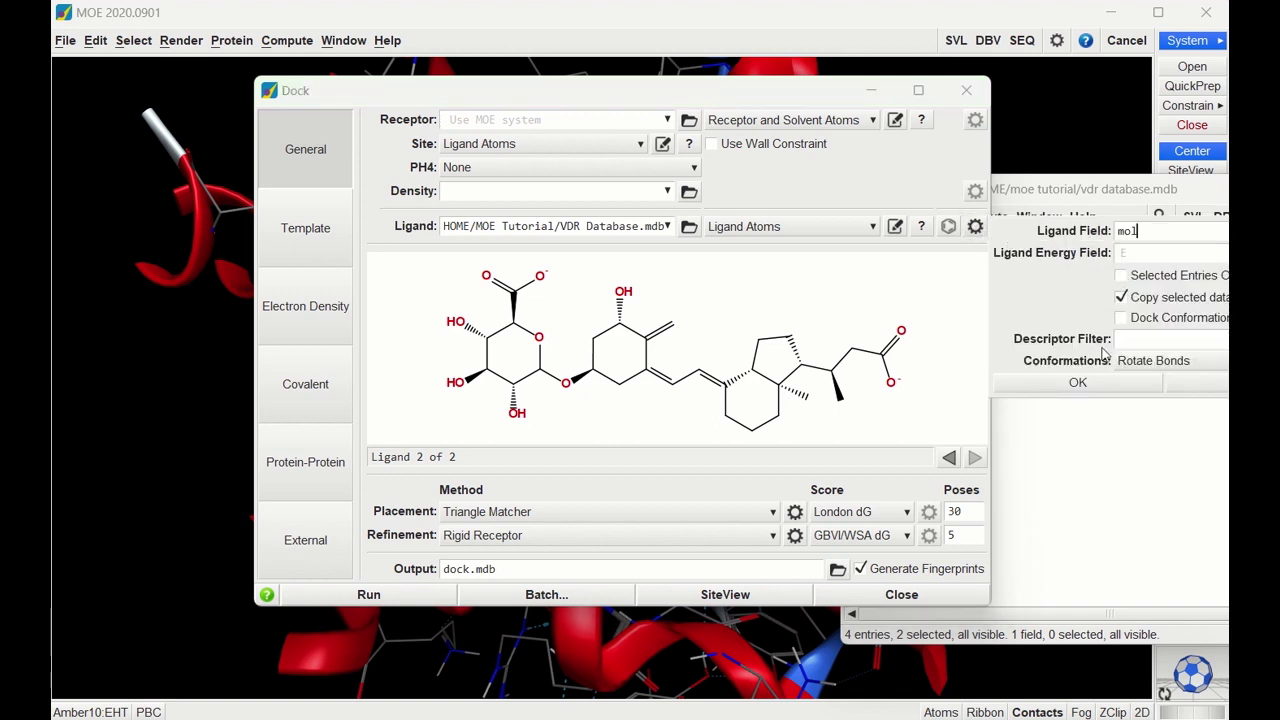
click(1079, 389)
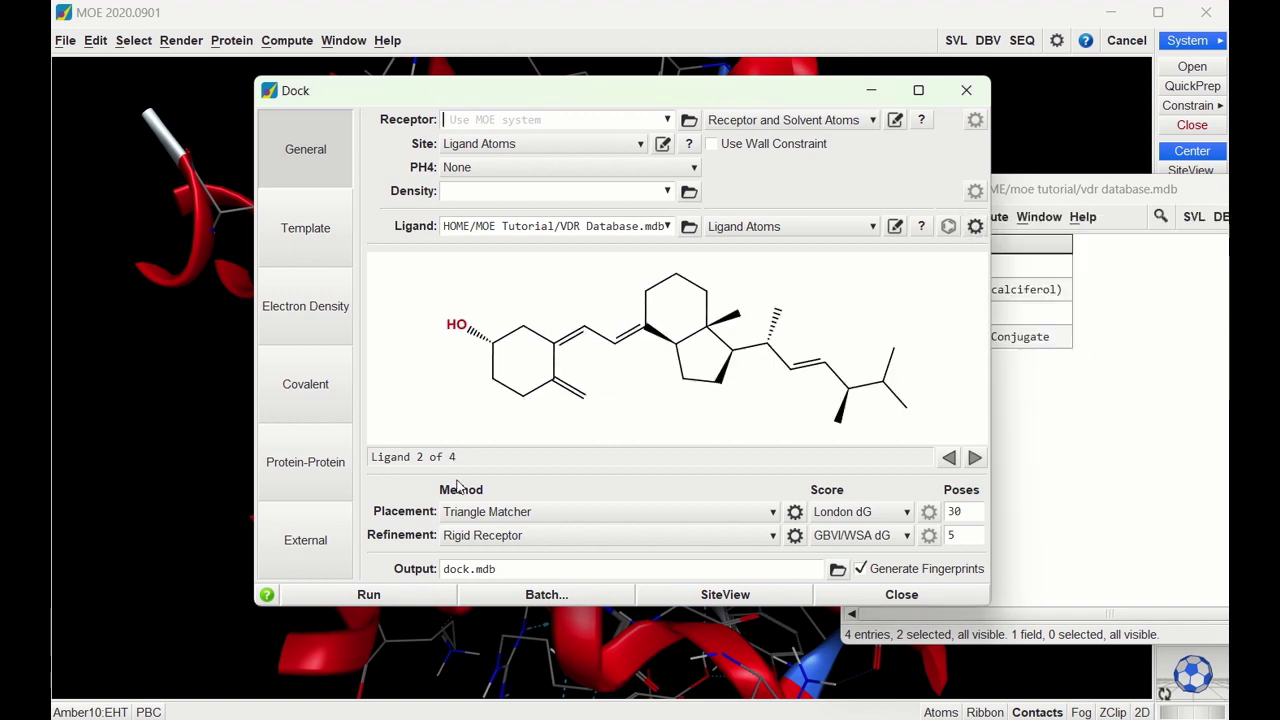
click(948, 457)
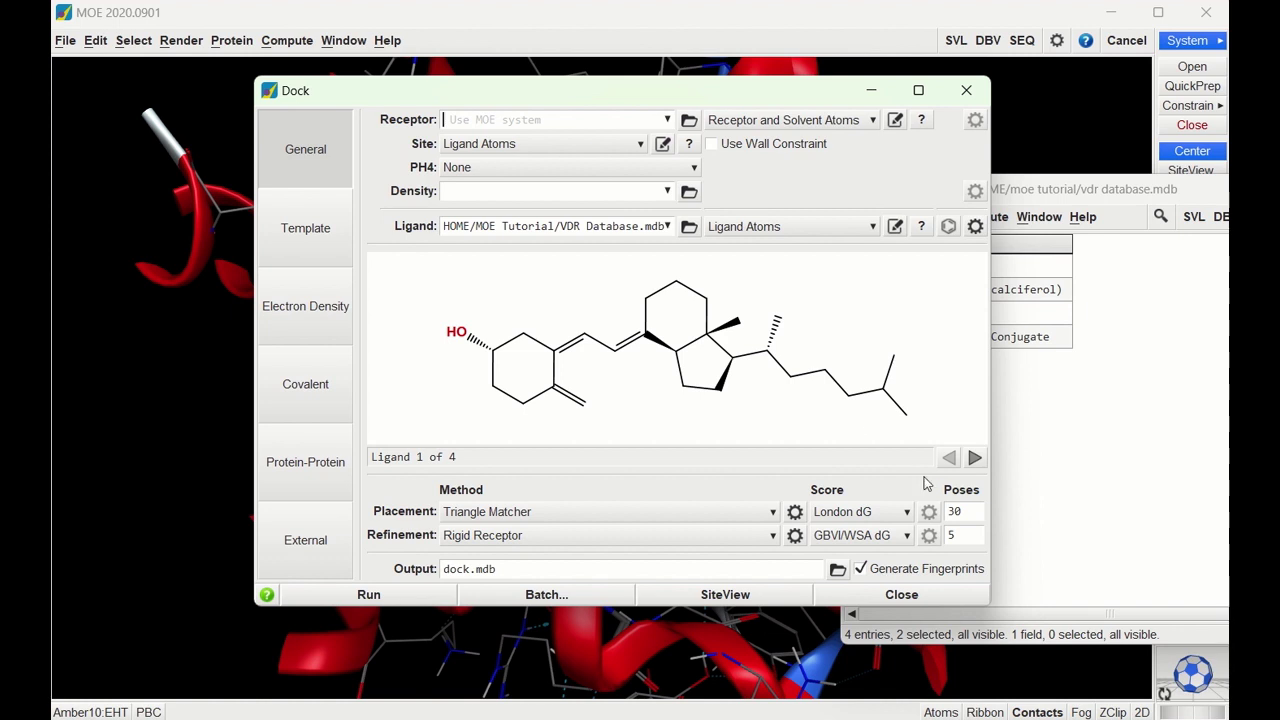
double_click(967, 517)
- Set placement poses to 50, Rigid Receptor refinement with 25 poses, and output VDR docking 1.mdb
text(50)
click(472, 541)
click(476, 558)
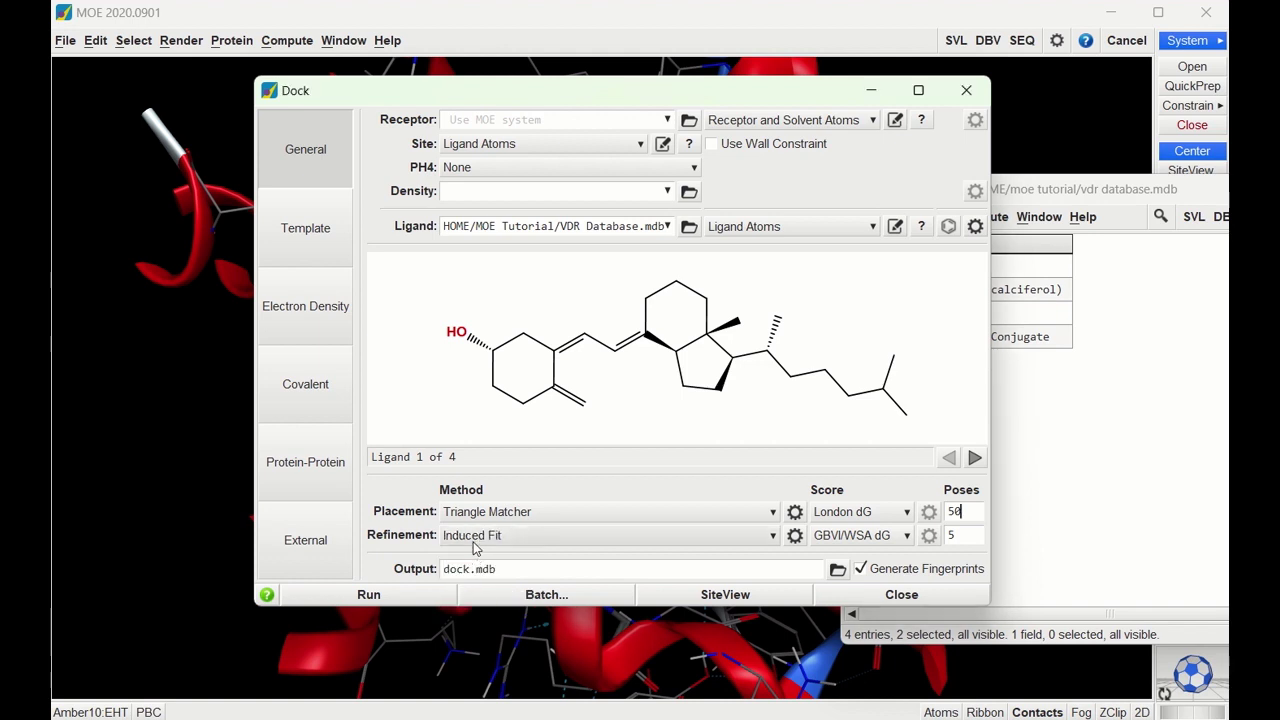
click(476, 541)
click(484, 578)
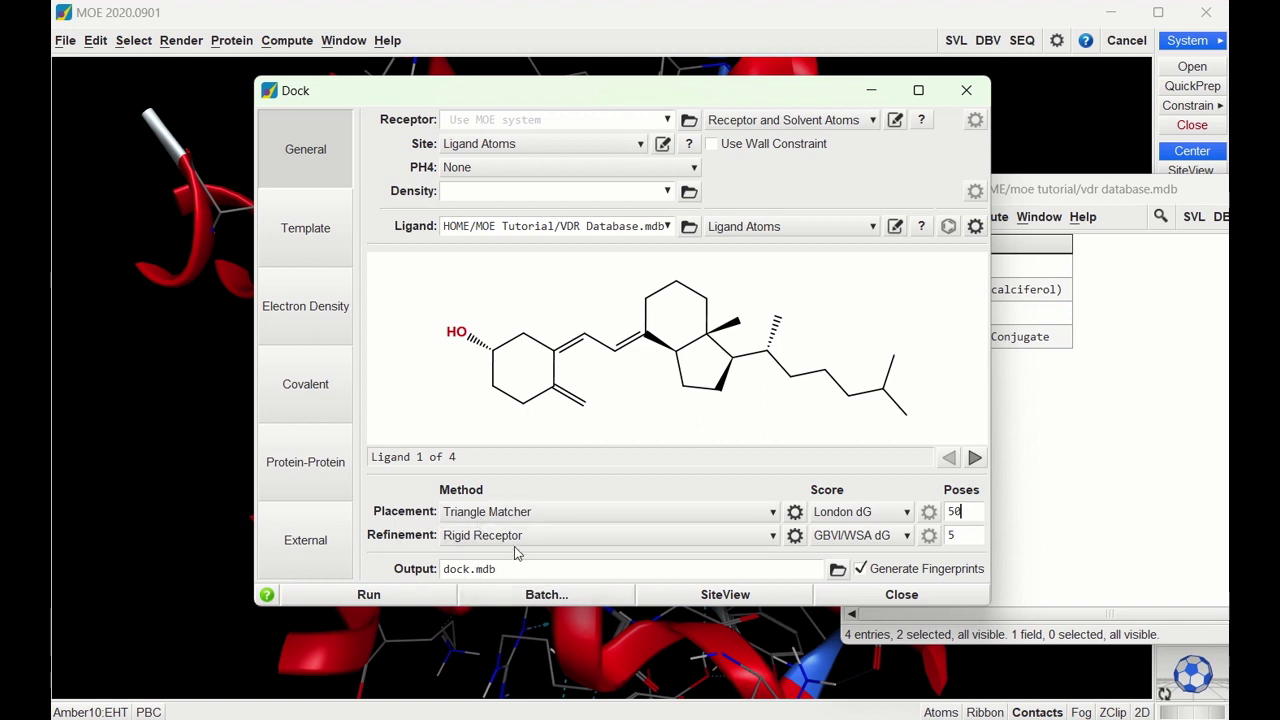
click(966, 535)
click(442, 568)
text(VDR docking 1)
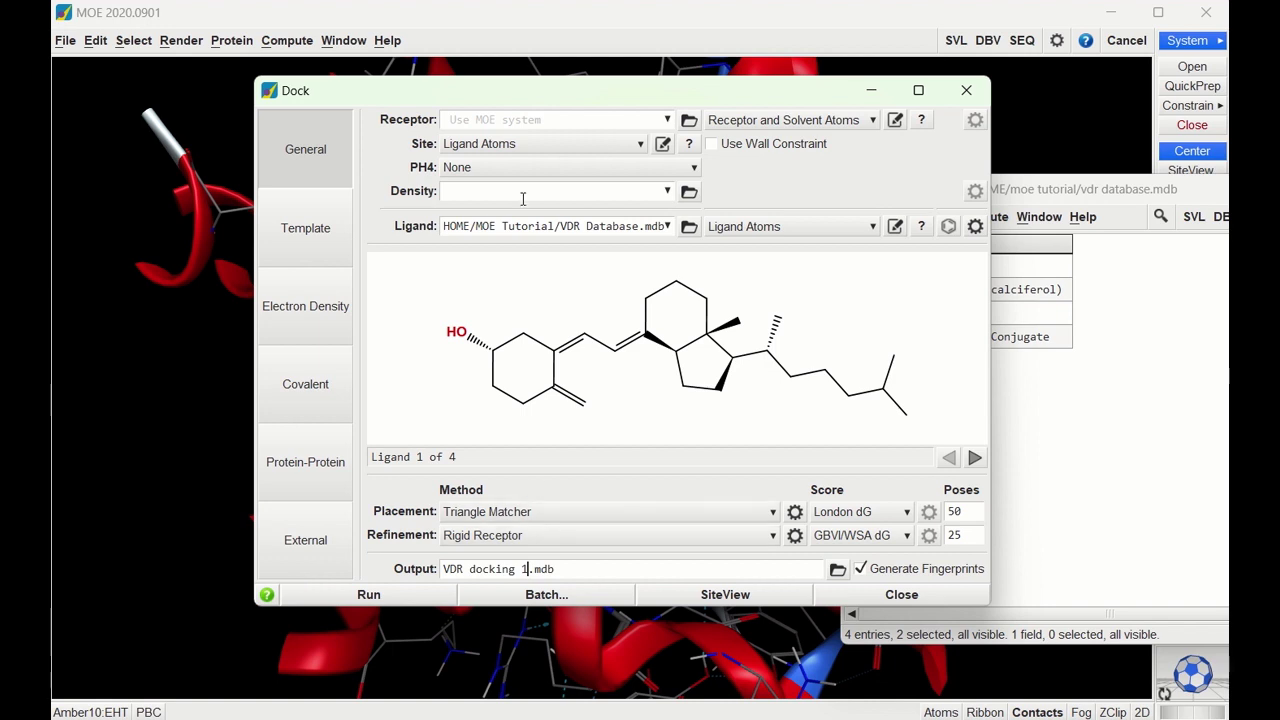
- Run the docking and wait for its 100 results in vdr docking 1.mdb
key(Return)
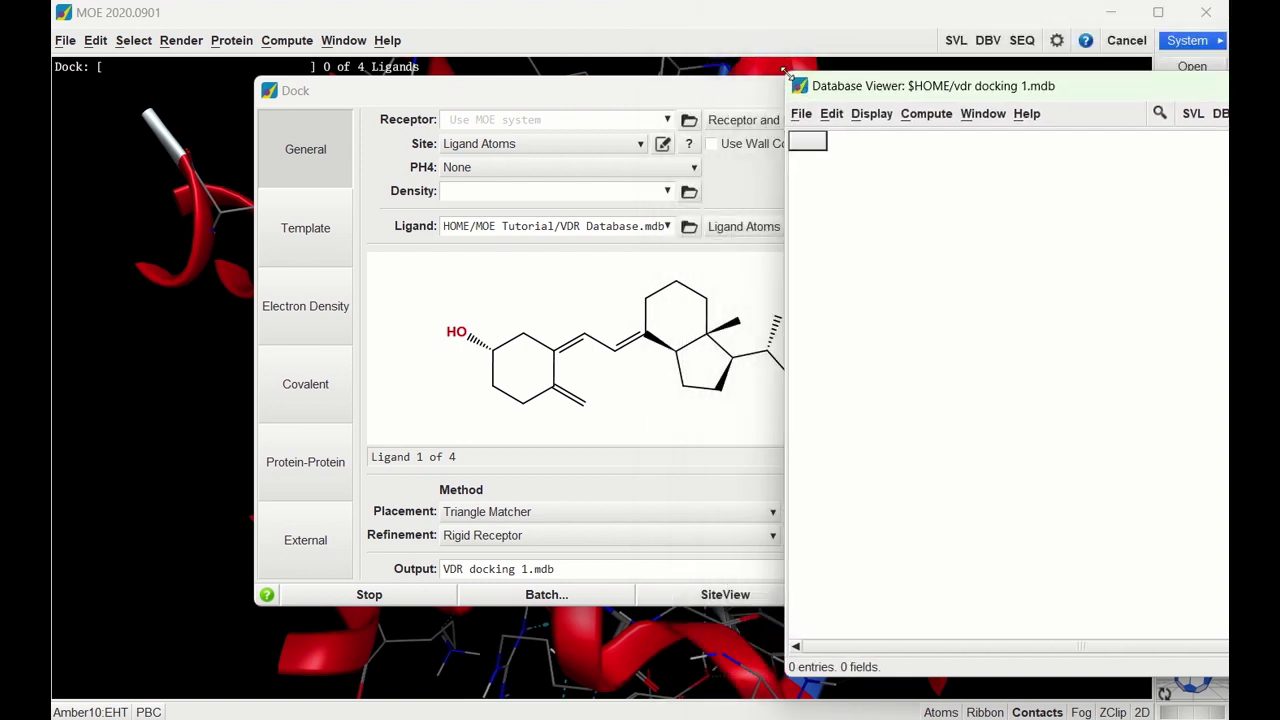
drag(855, 90, 1073, 99)
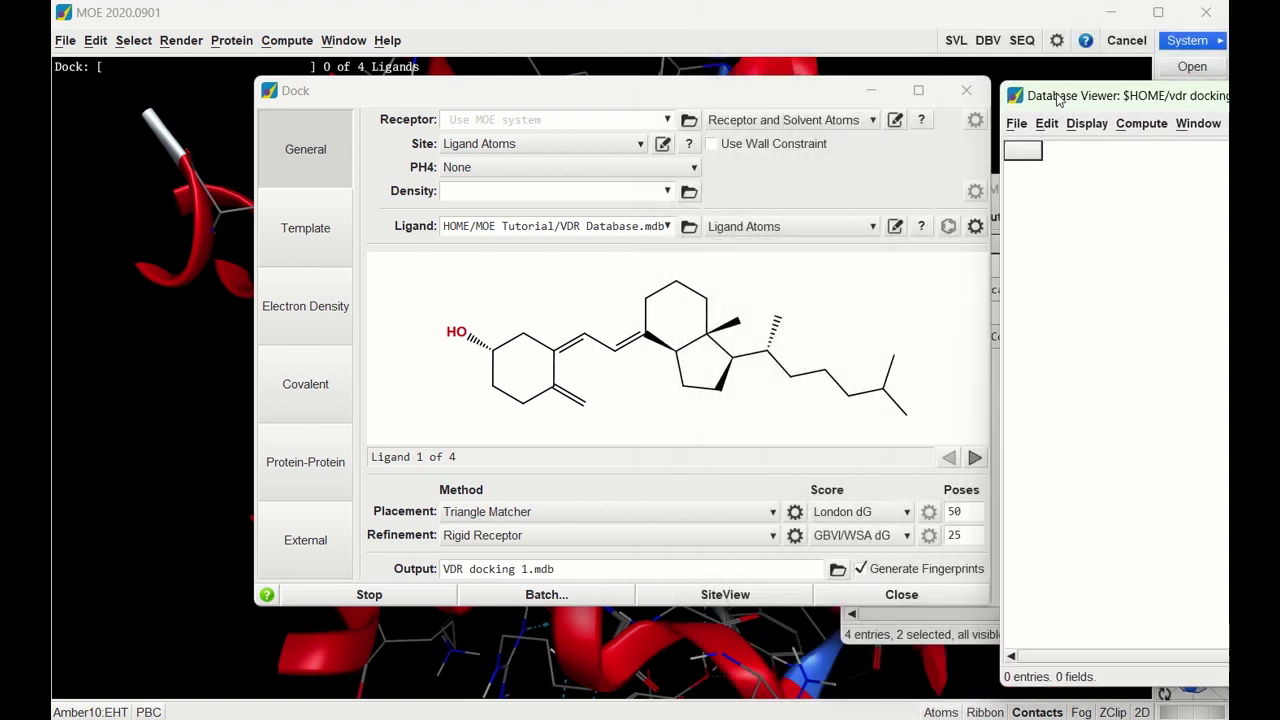
click(871, 90)
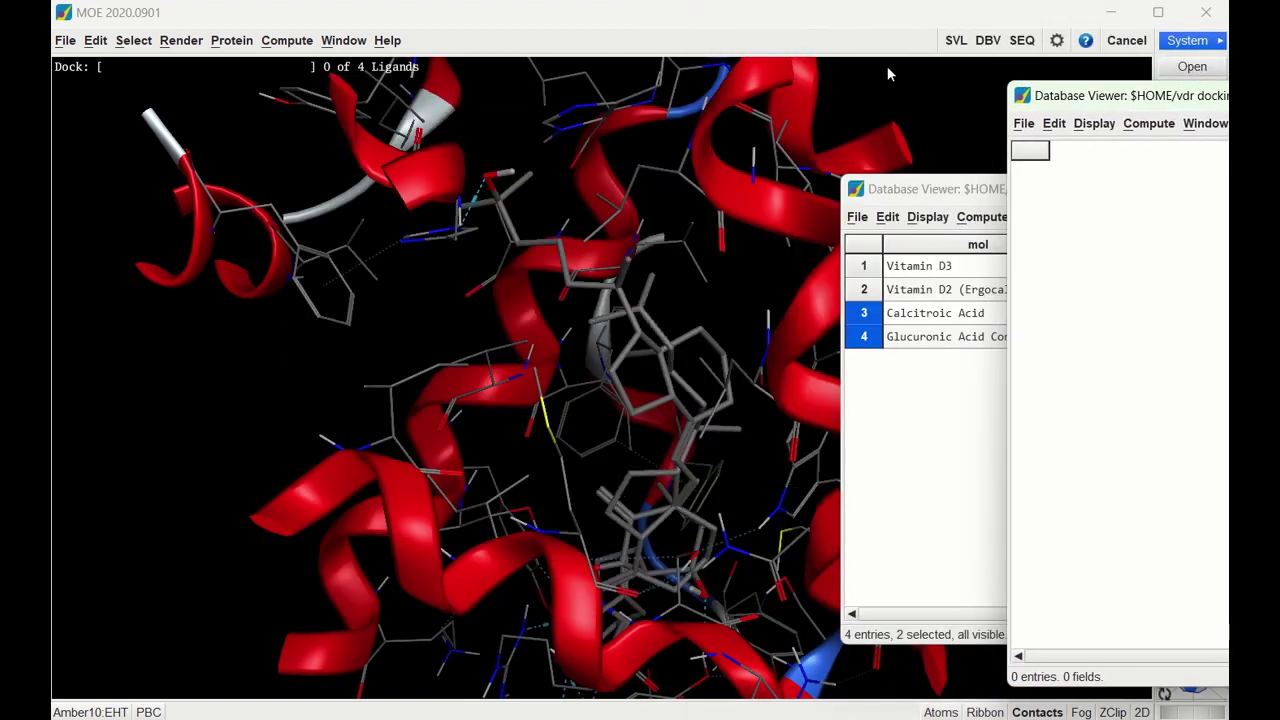
click(870, 28)
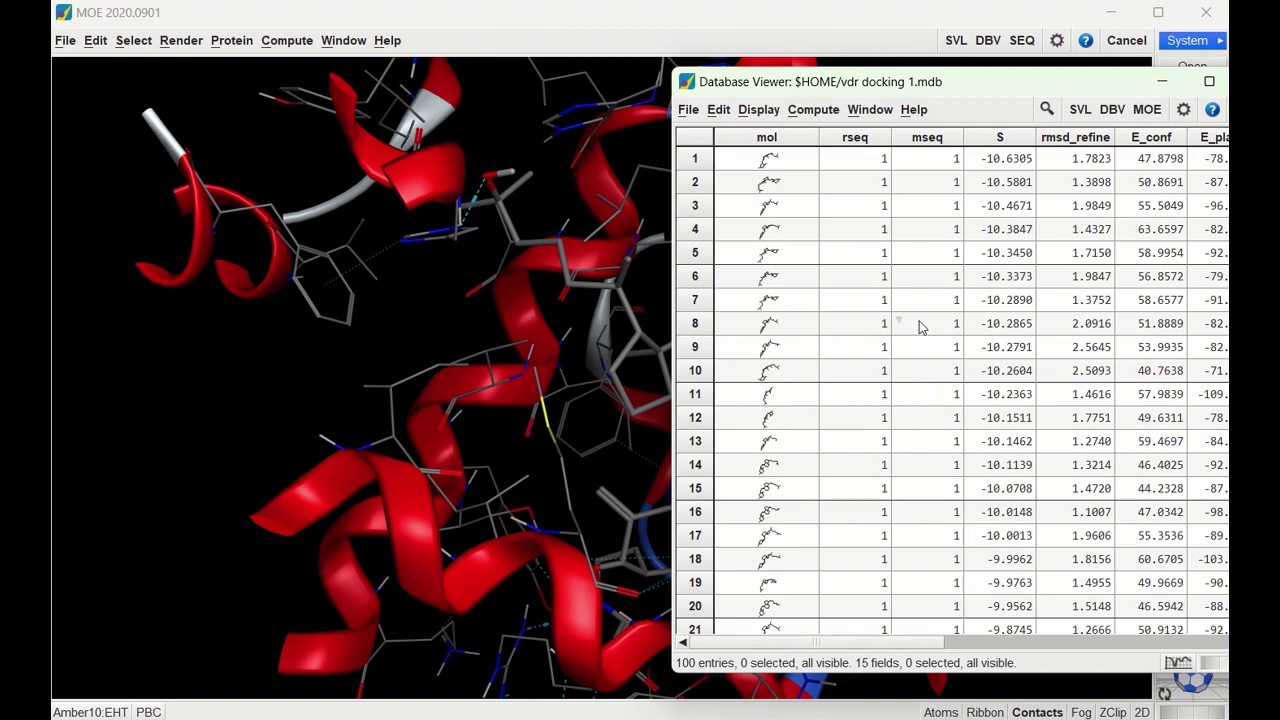
scroll(921, 327, down, 5)
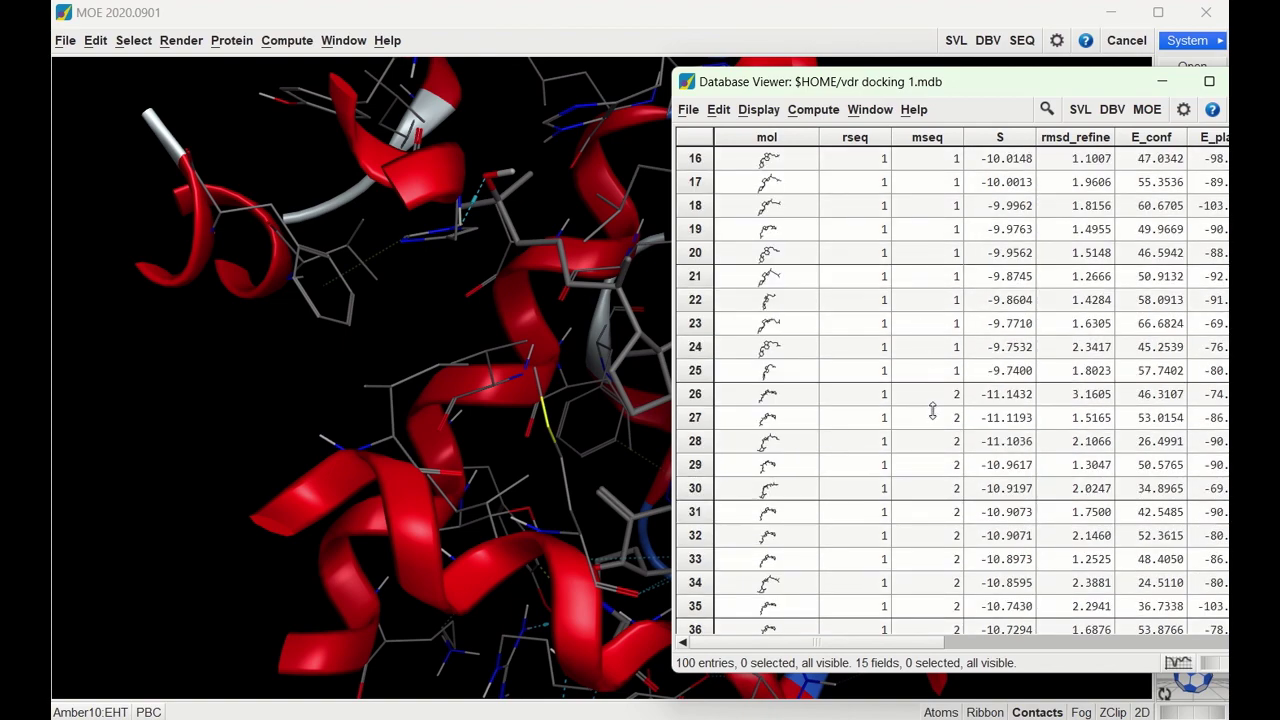
- Scroll through the 100 docking scores (top S = -10.6305), then move the table beside the site
scroll(932, 410, down, 9)
scroll(937, 420, down, 3)
scroll(938, 428, down, 7)
scroll(935, 426, up, 16)
scroll(931, 423, up, 8)
mouse_move(922, 645)
mouse_down()
mouse_move(1150, 648)
mouse_move(930, 648)
mouse_up()
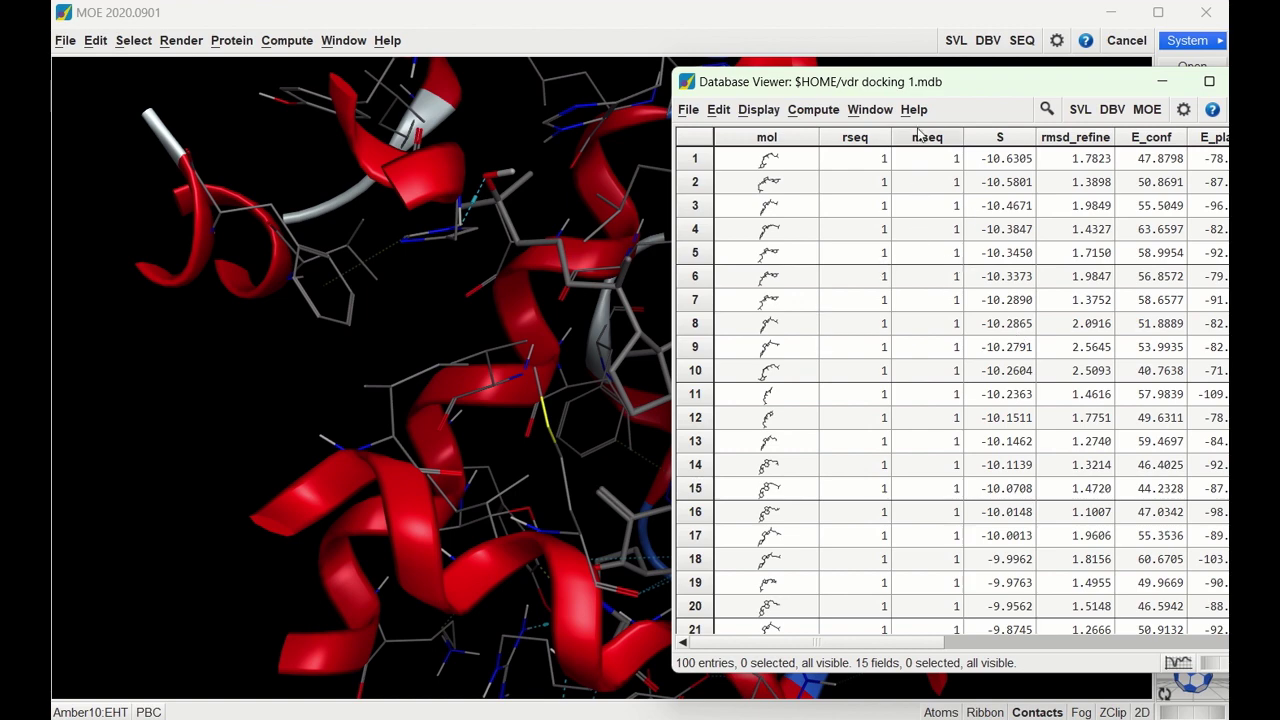
drag(893, 86, 1080, 87)
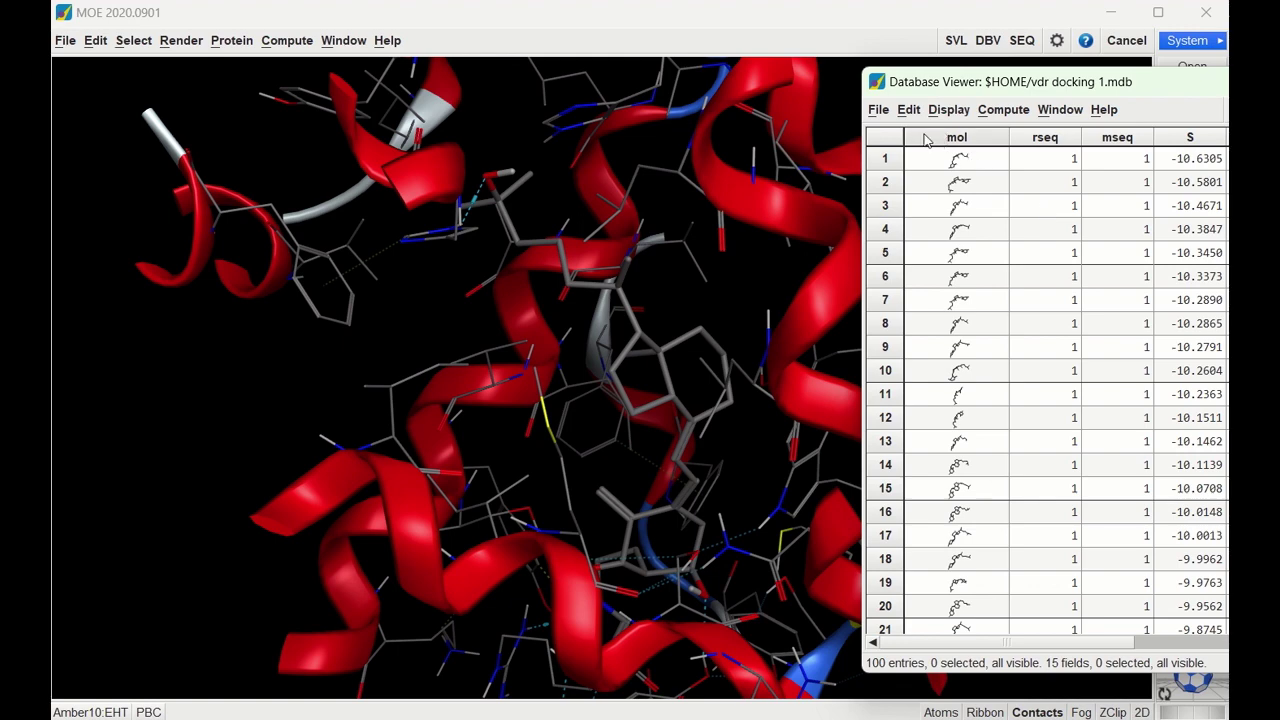
- Browse the docking results via File > Browse, starting at entry 1 of 100
click(878, 109)
click(898, 218)
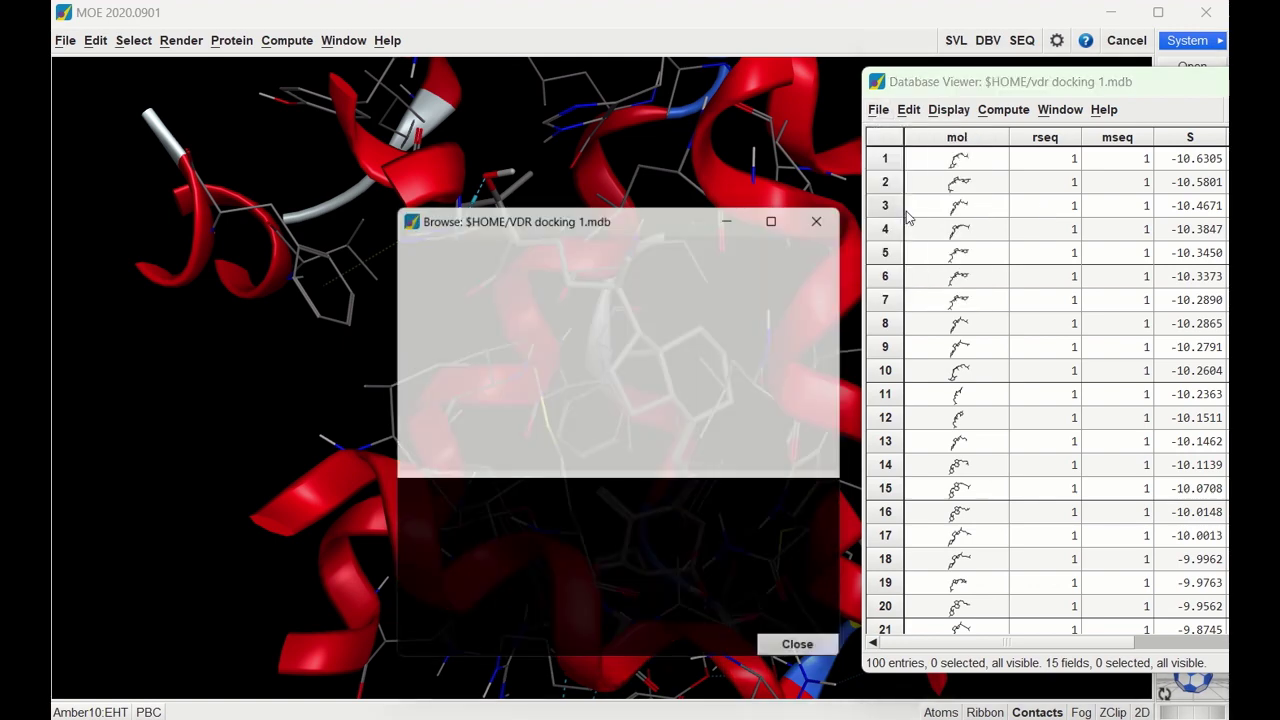
drag(686, 226, 323, 268)
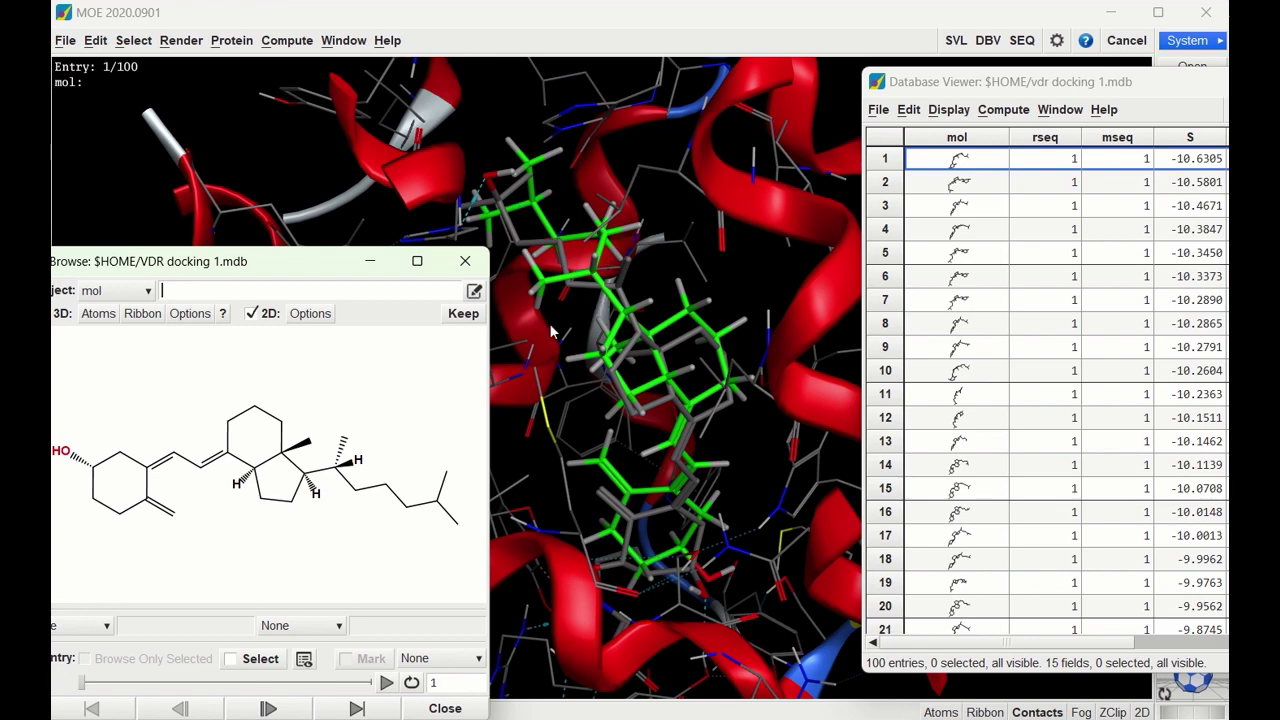
- Step through docked poses 2 to 7, then return to the first pose
click(268, 708)
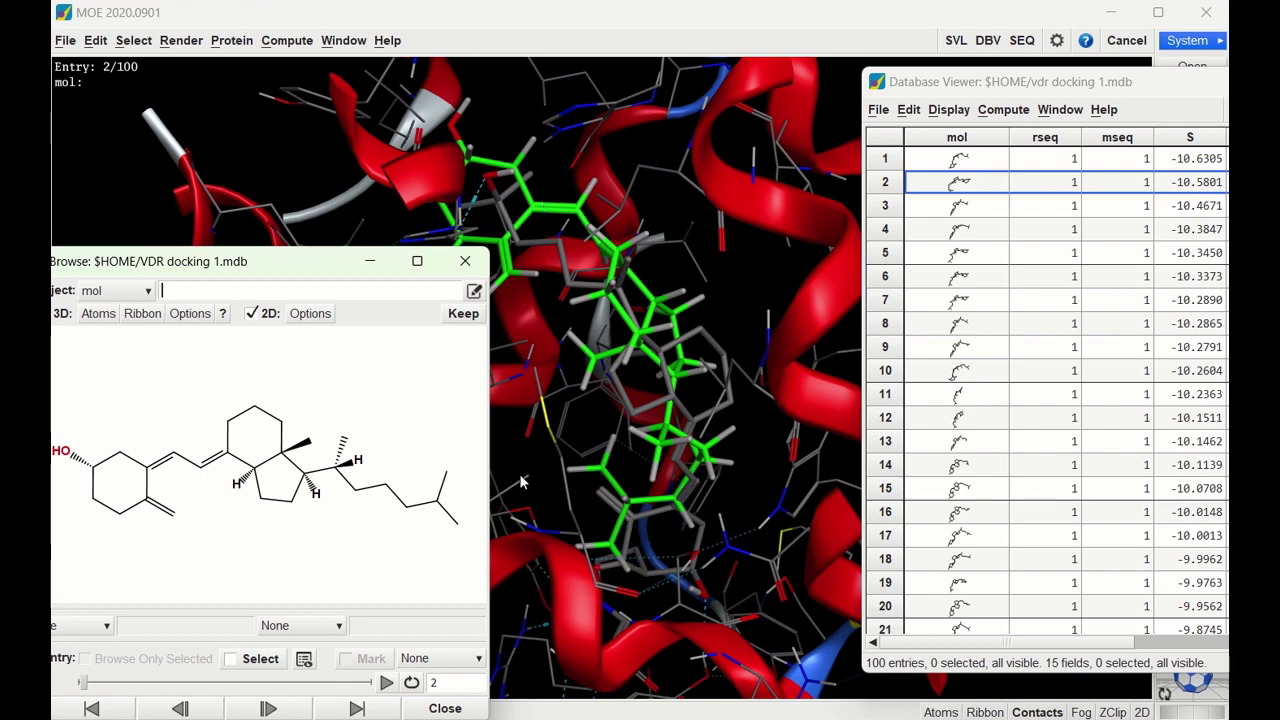
click(280, 709)
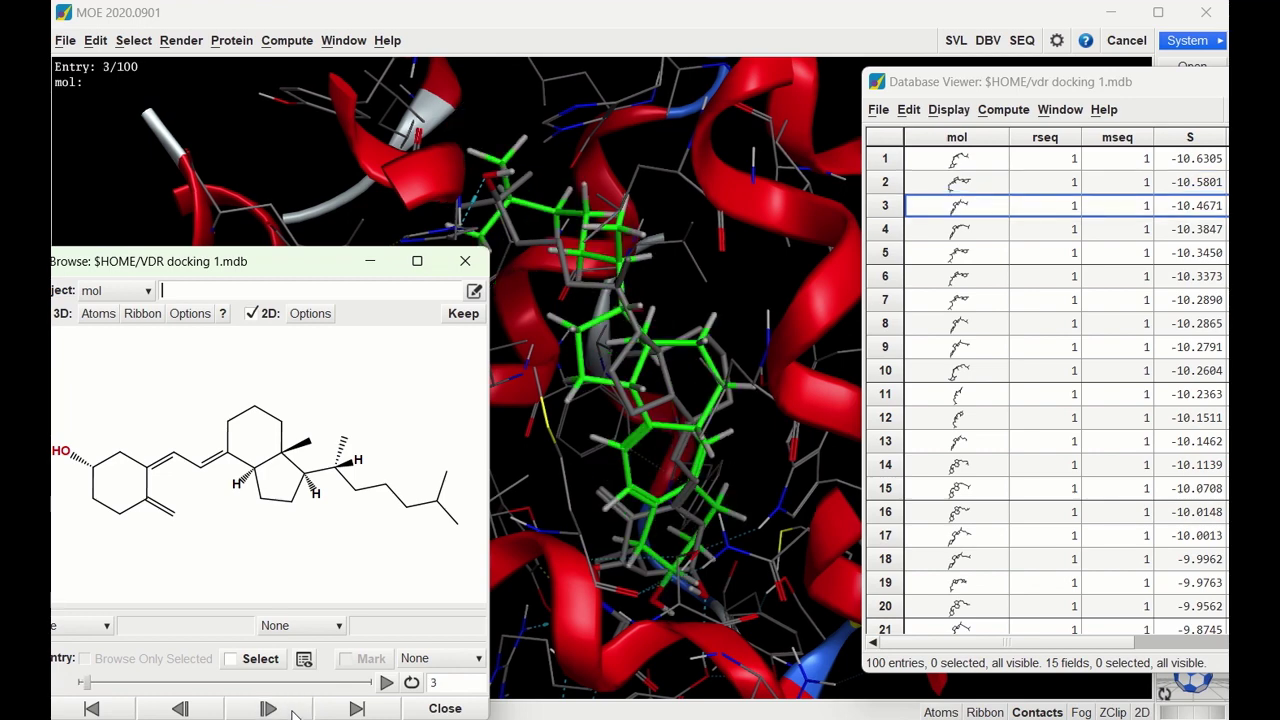
click(293, 712)
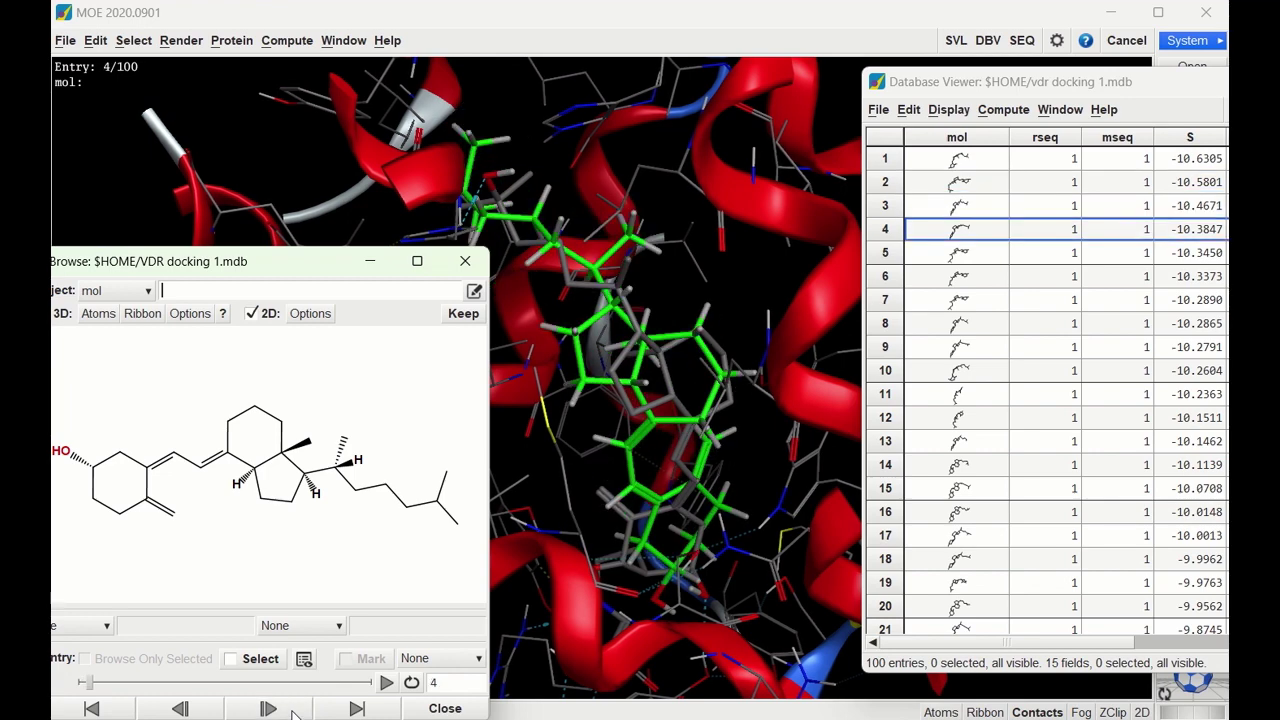
click(293, 712)
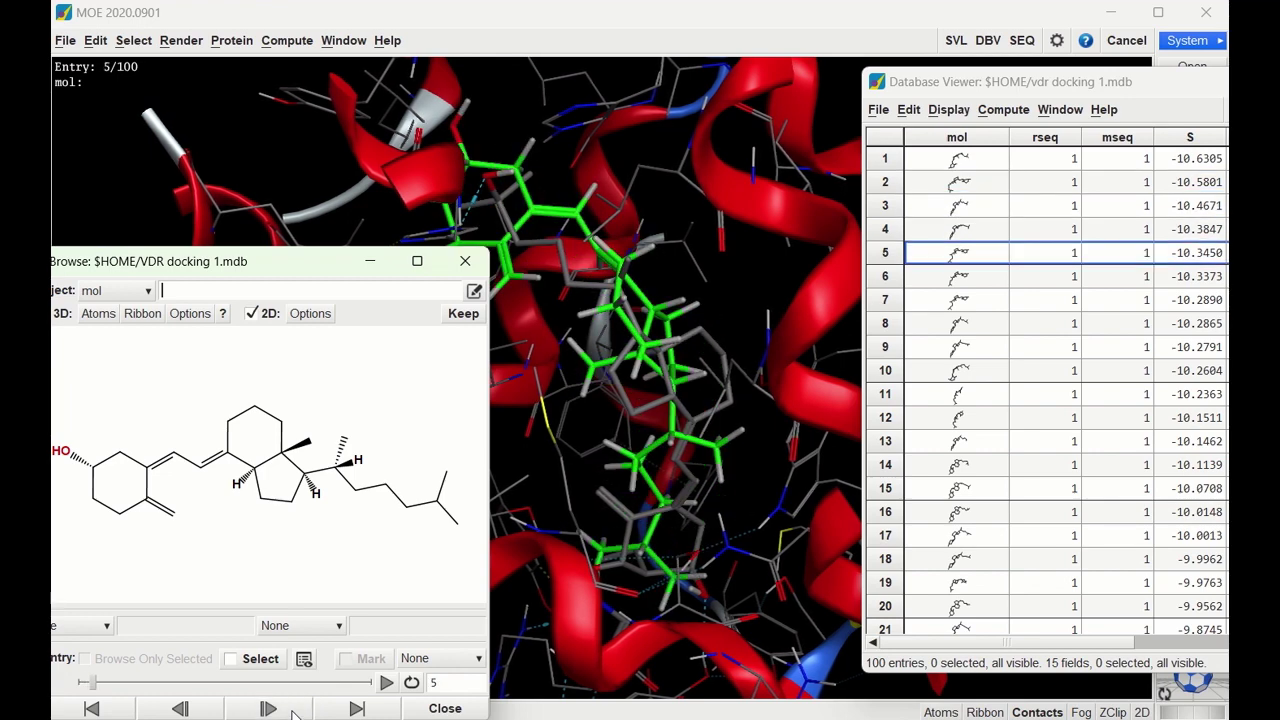
click(290, 714)
click(290, 714)
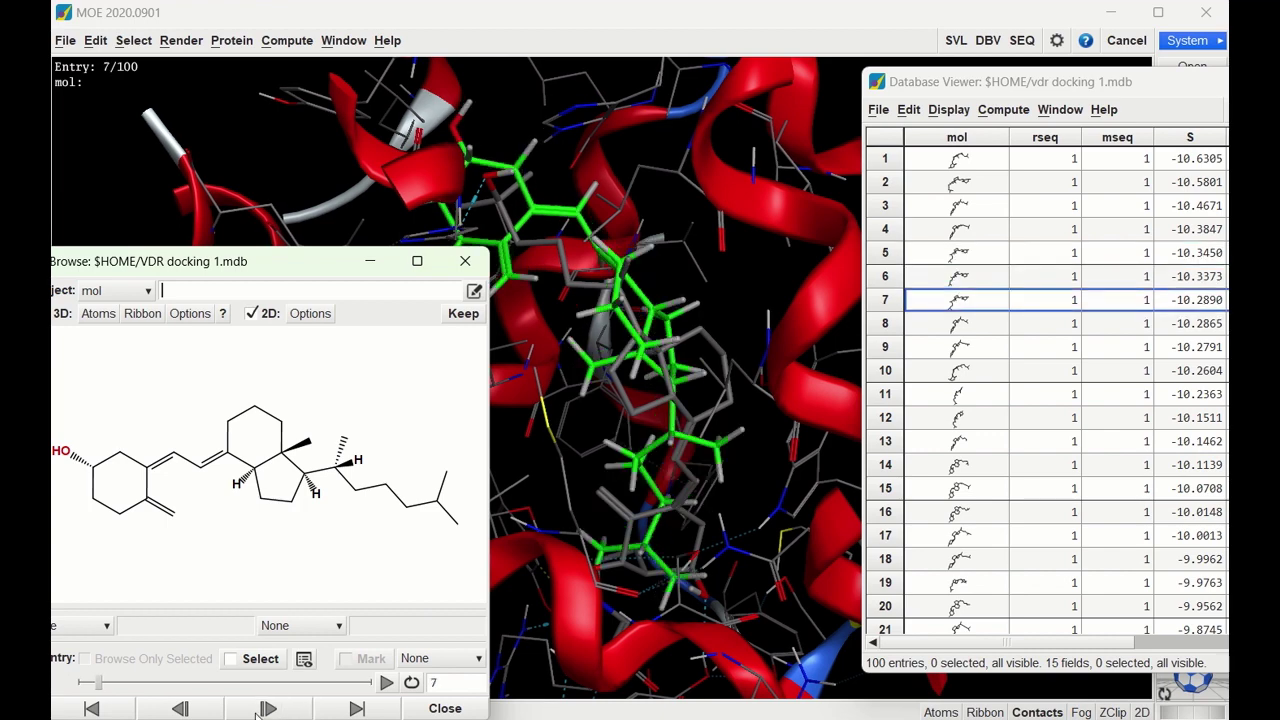
click(195, 712)
click(195, 712)
click(195, 712)
click(195, 712)
click(196, 712)
click(196, 712)
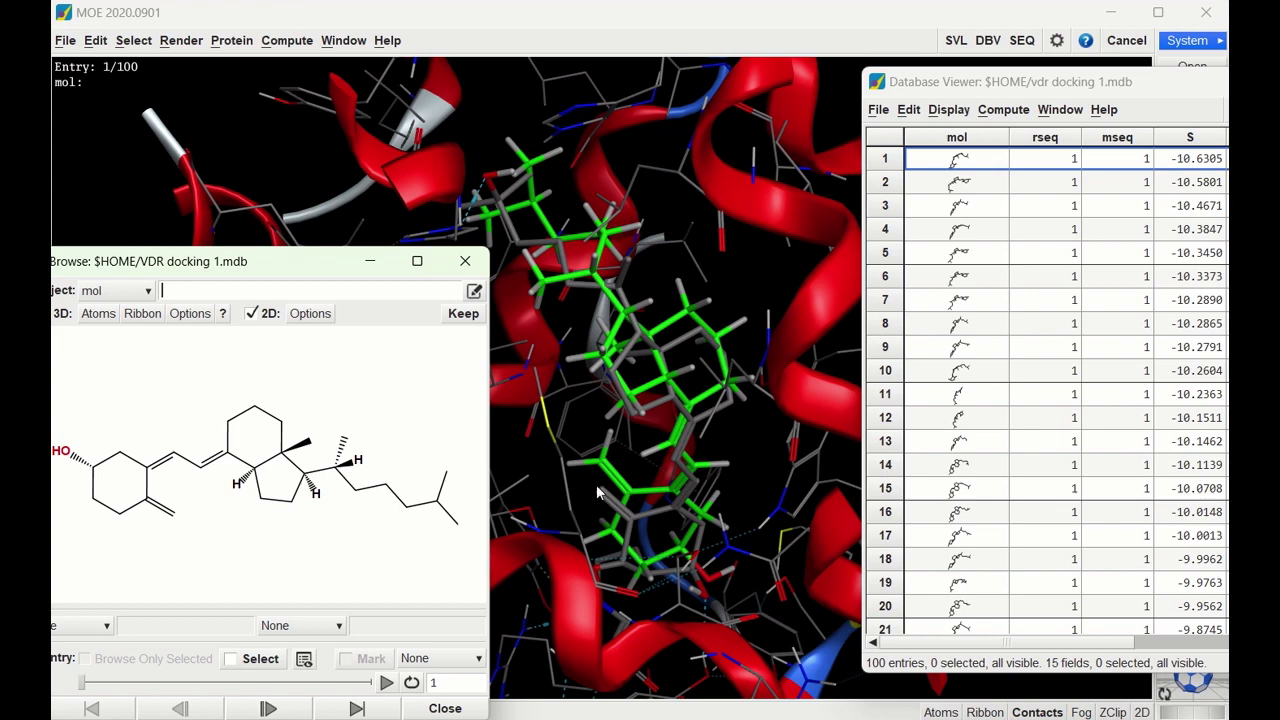
- Play through the poses, stop near 26, and advance to entry 28 (Vitamin D2, S = -11.1036)
click(269, 708)
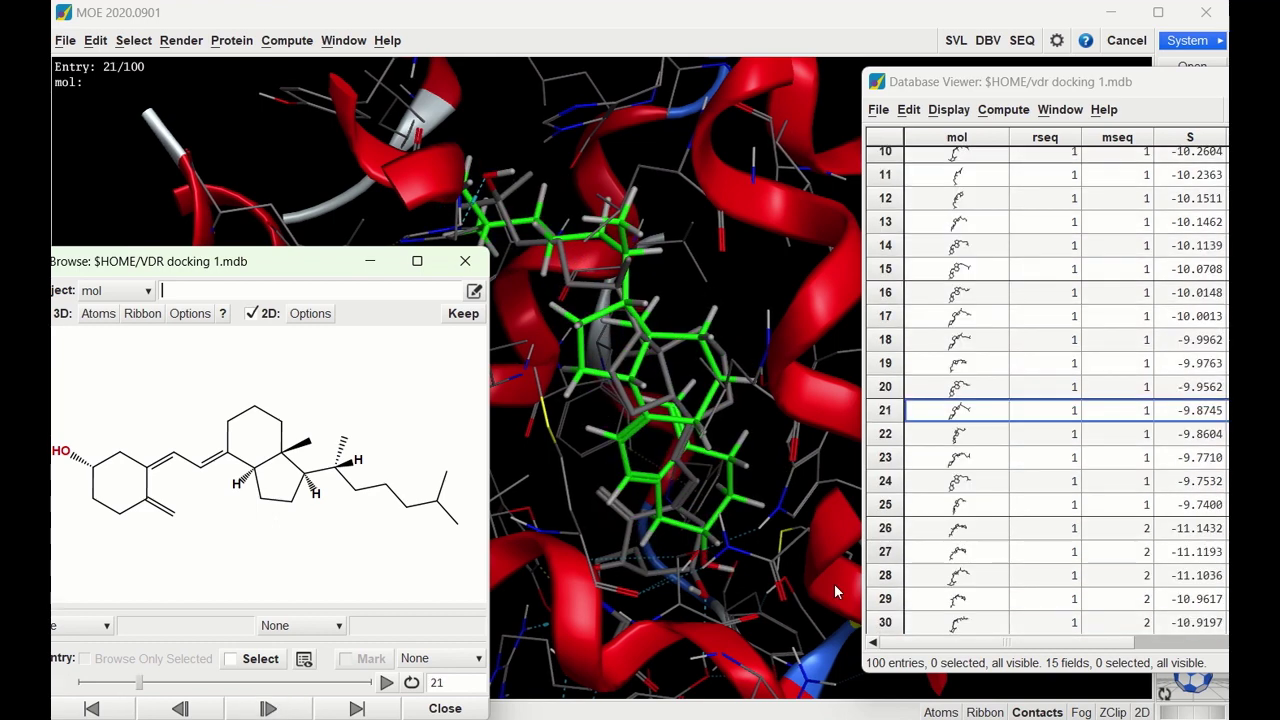
click(269, 708)
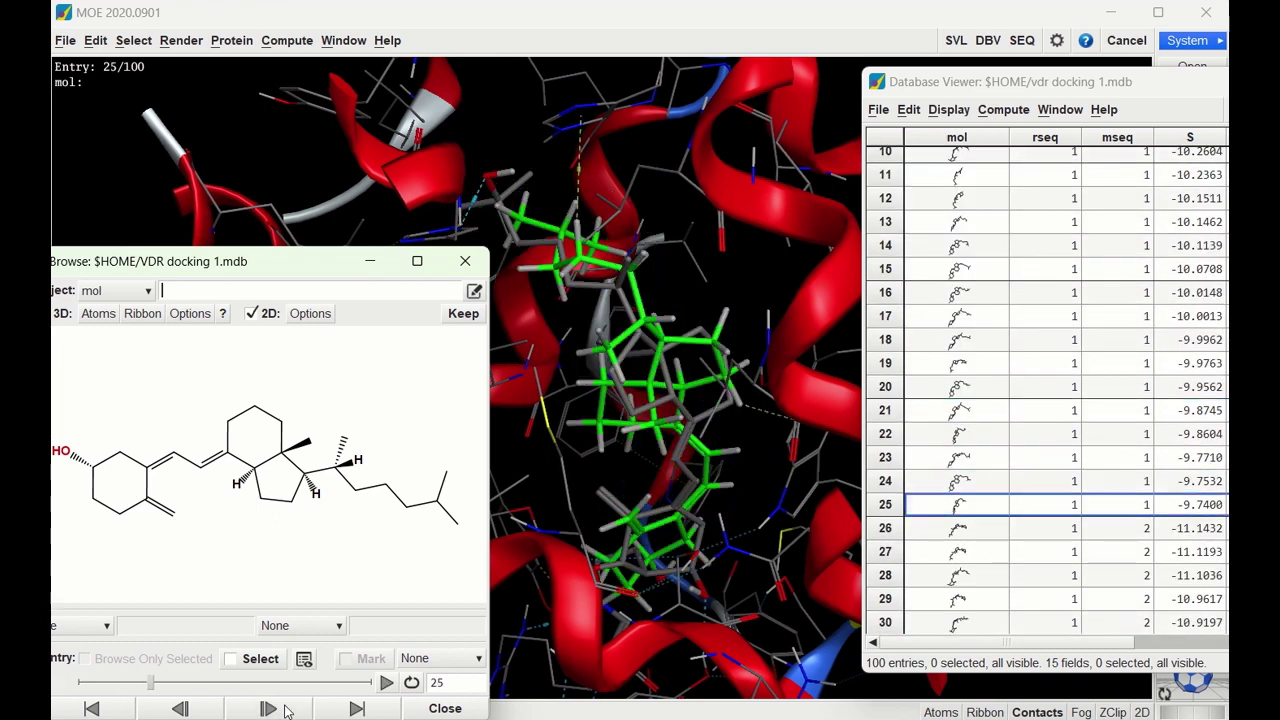
click(269, 708)
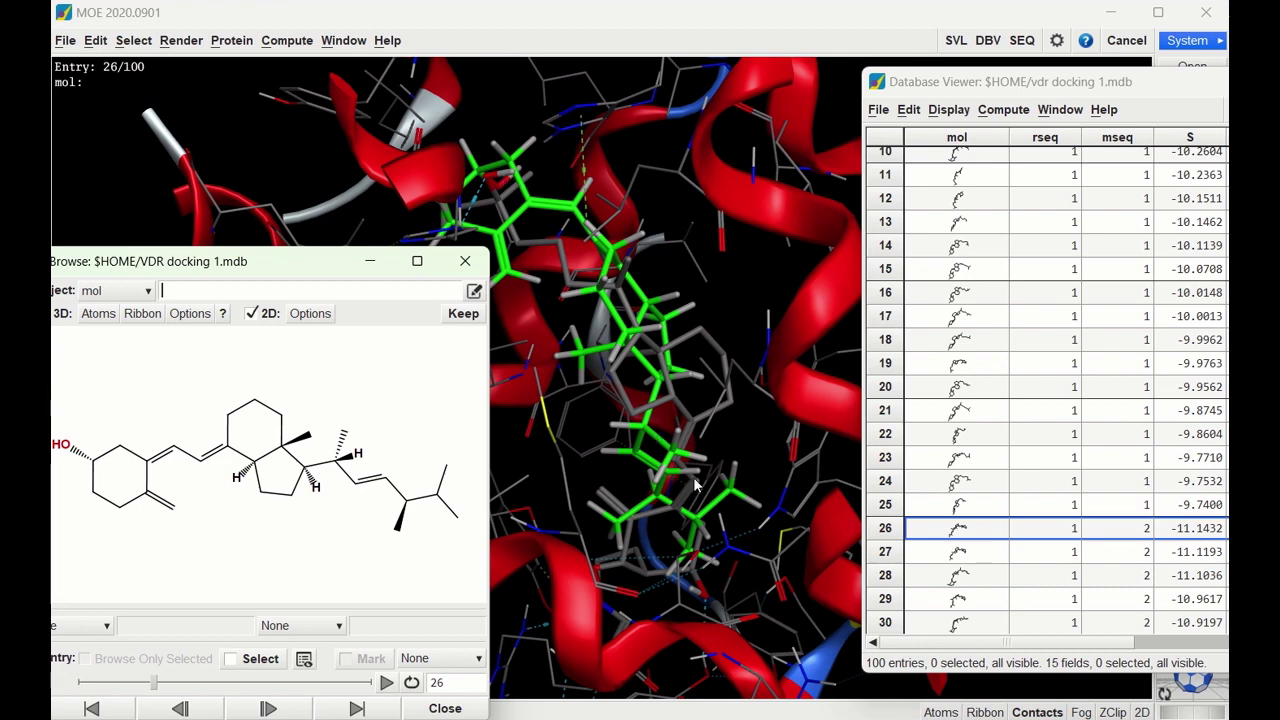
click(276, 707)
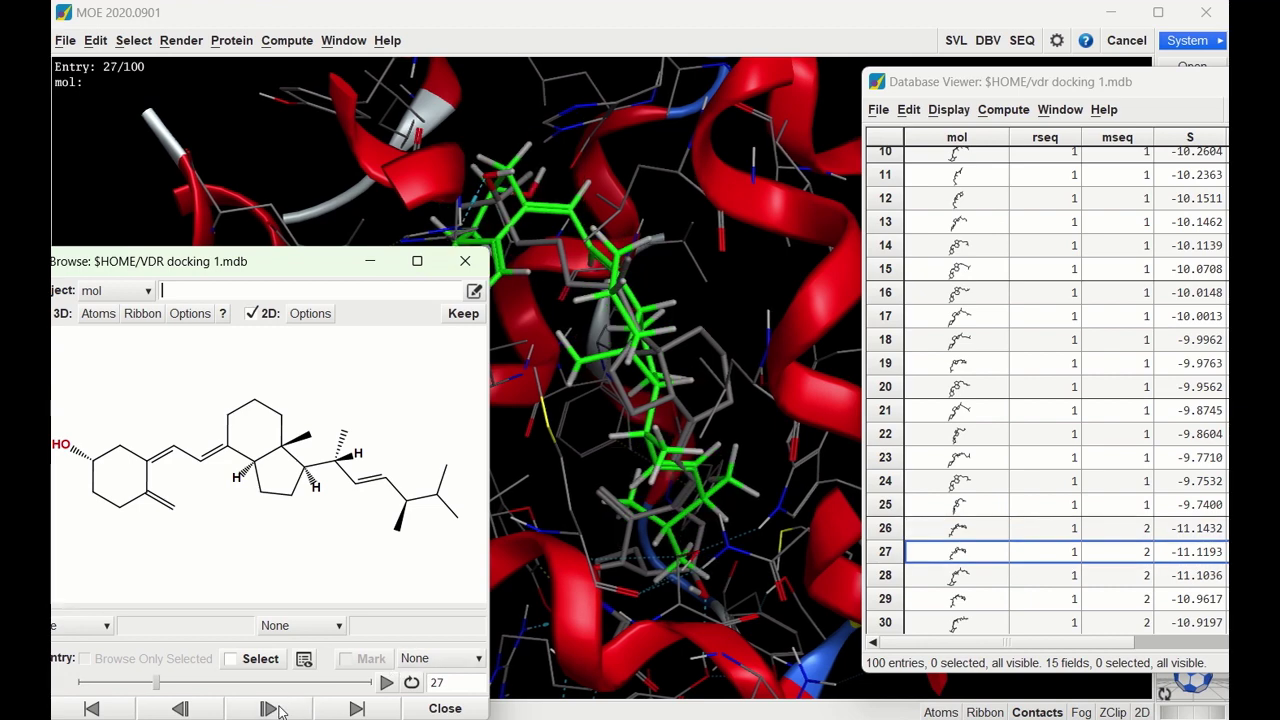
click(272, 708)
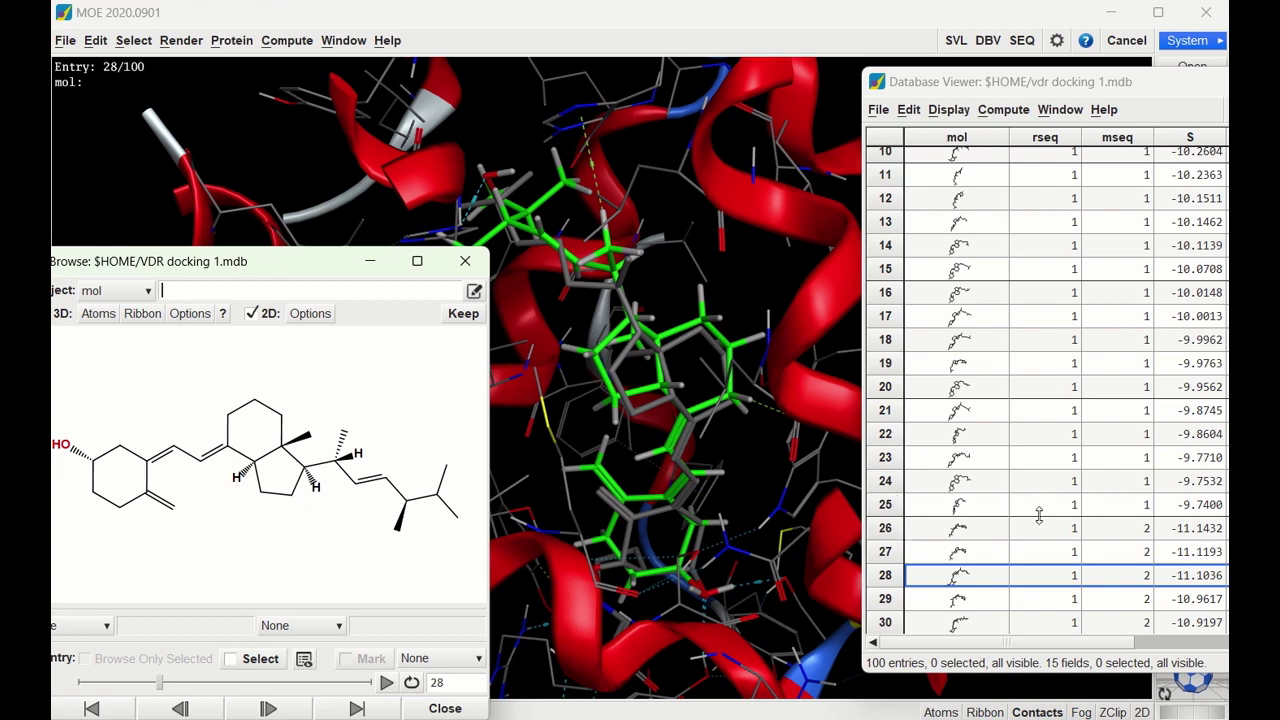
scroll(1040, 514, up, 3)
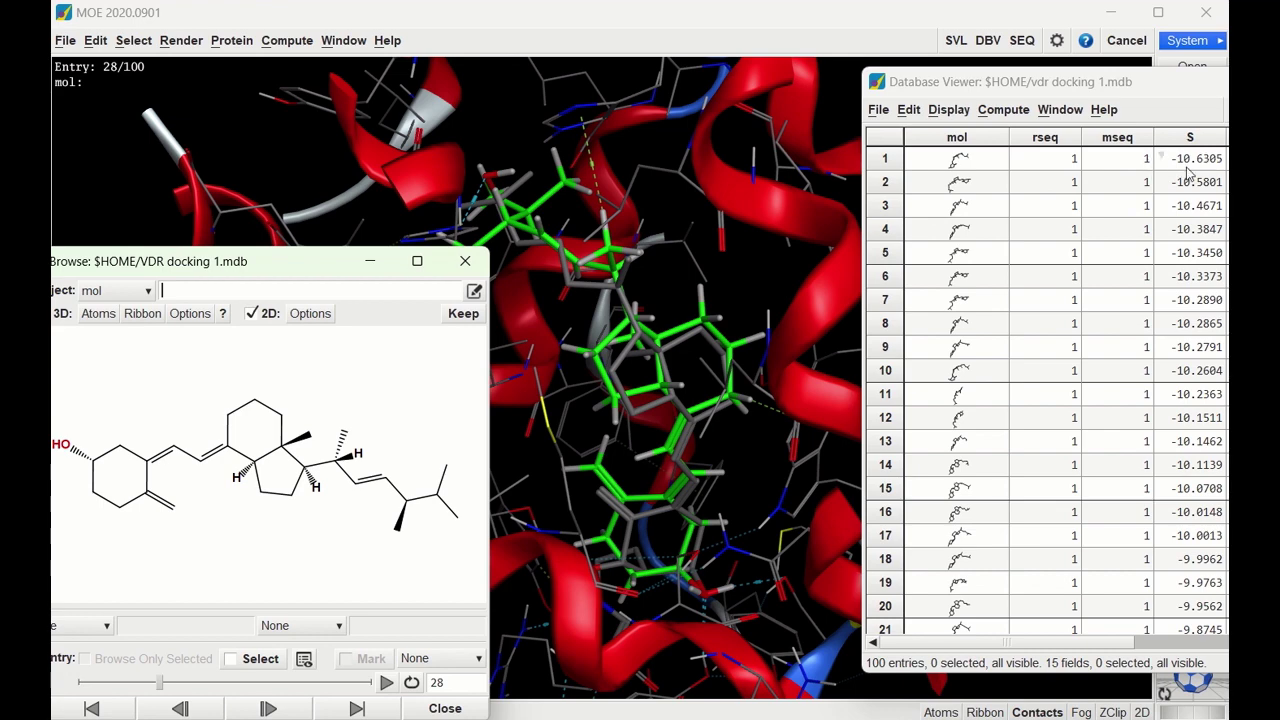
- Compare S scores in the results table, then advance the browser to entry 33 (S = -10.8973)
scroll(1100, 290, down, 4)
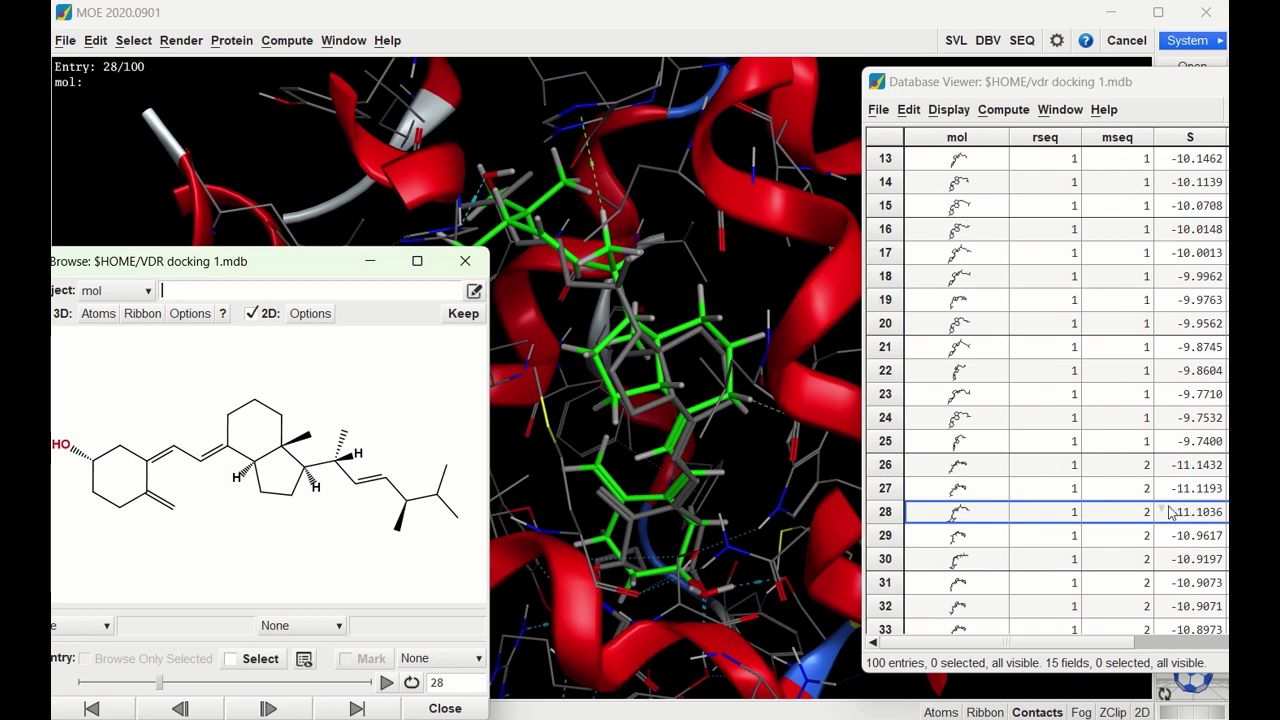
scroll(1154, 465, up, 4)
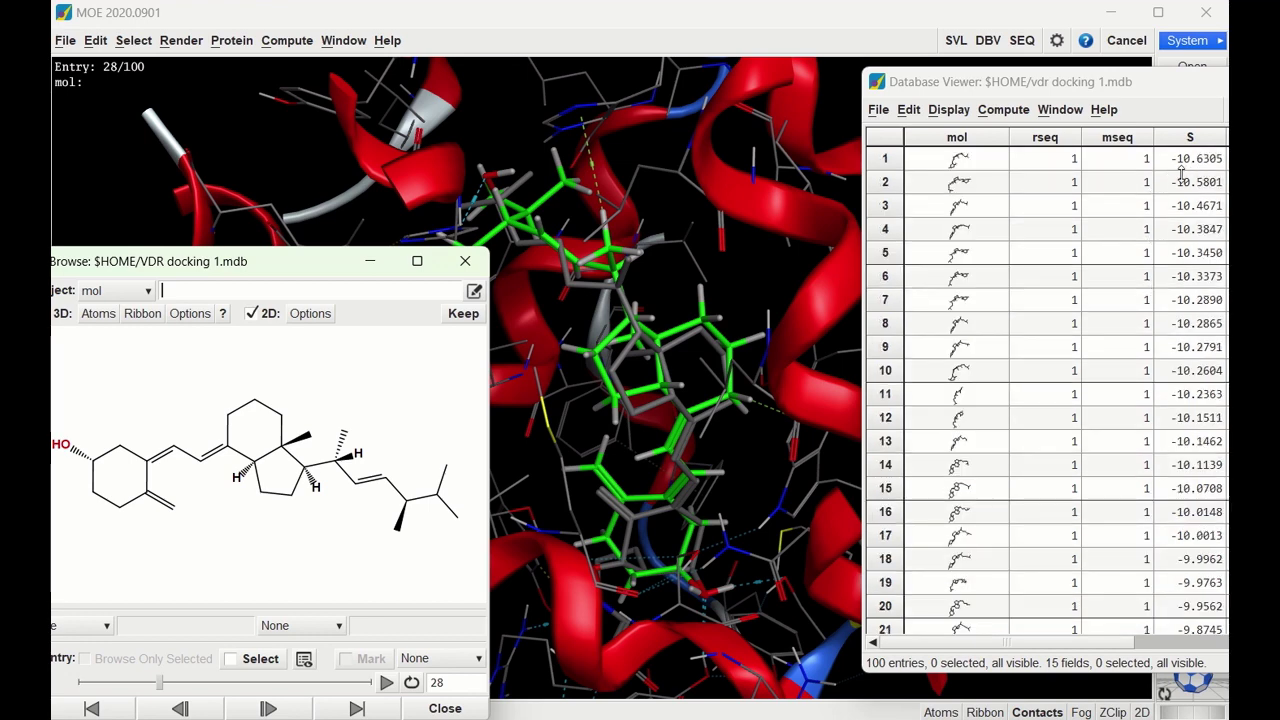
scroll(1116, 295, down, 6)
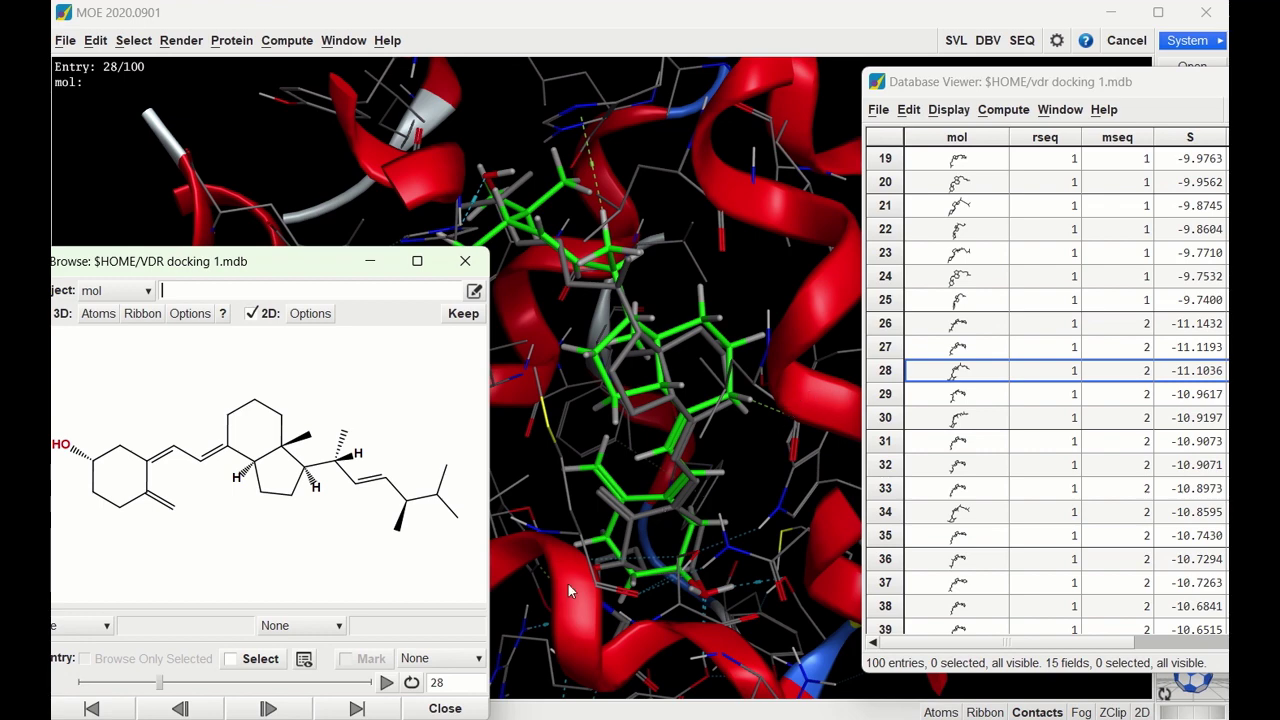
click(268, 708)
click(268, 708)
- Step forward through the first run's docked poses up to pose 50
click(268, 708)
click(268, 708)
click(268, 708)
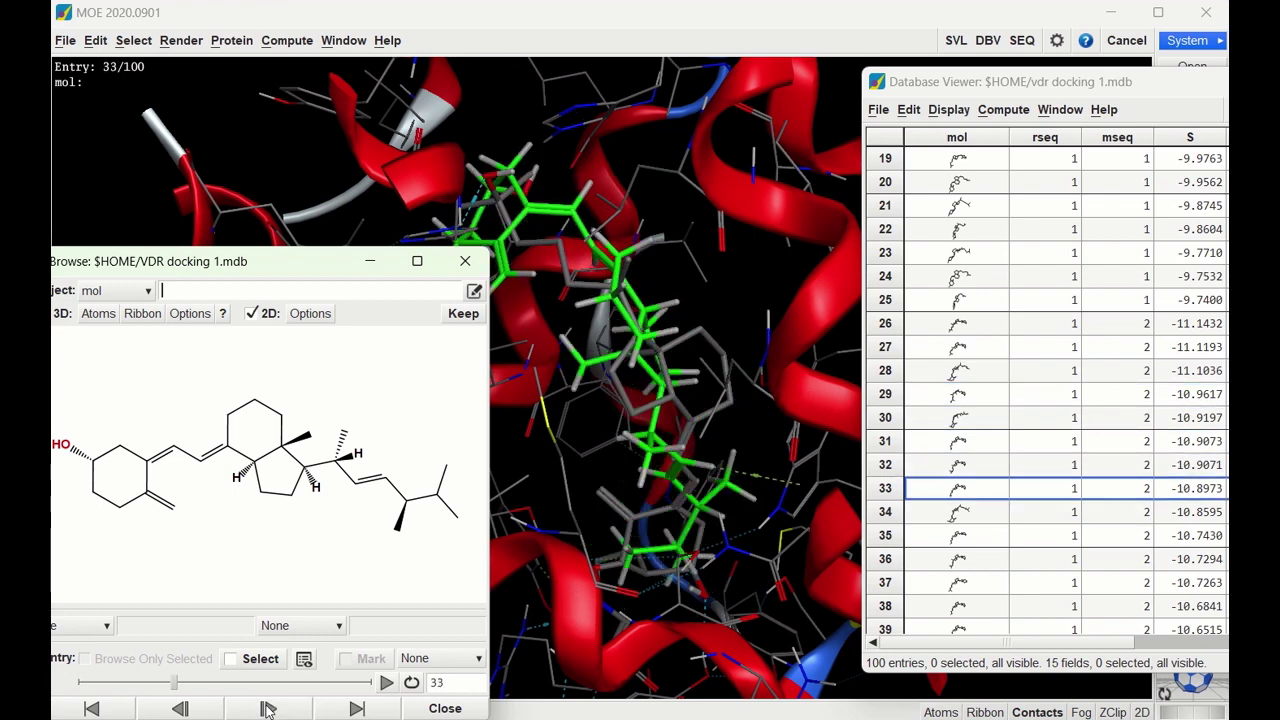
click(268, 708)
click(268, 708)
click(268, 708)
click(268, 708)
click(268, 708)
click(268, 708)
click(268, 708)
click(268, 708)
click(268, 708)
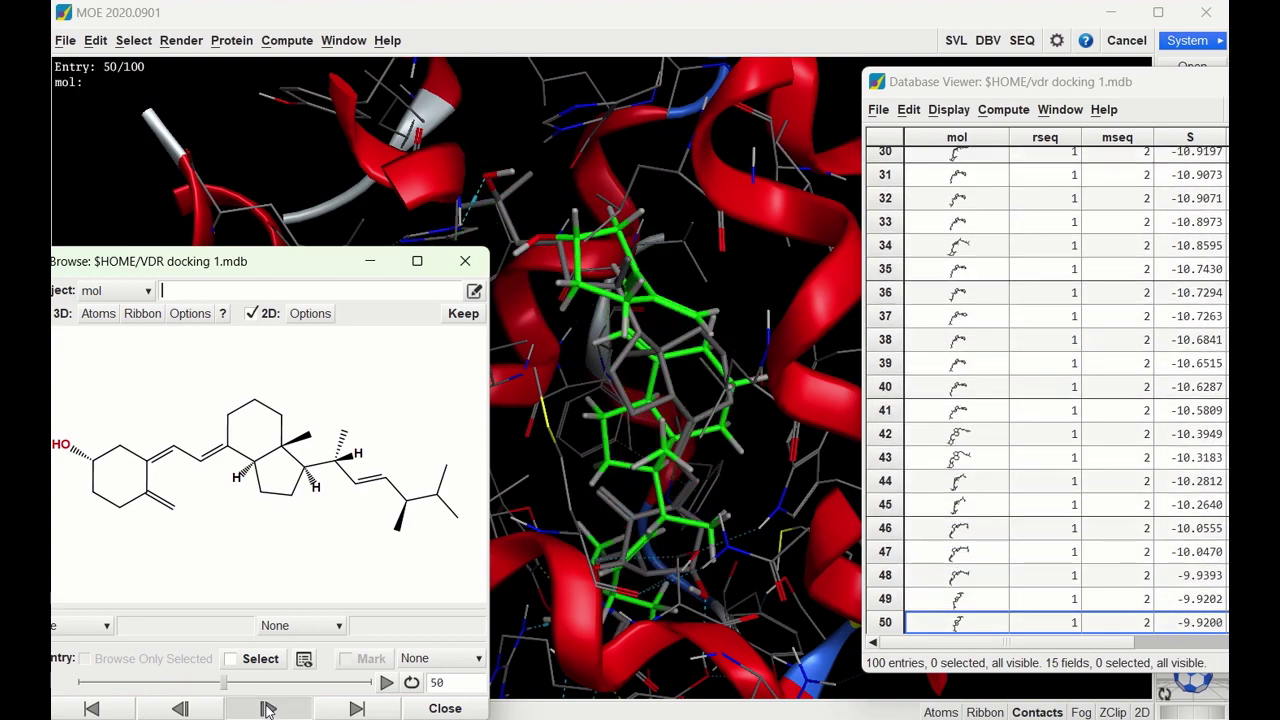
click(268, 708)
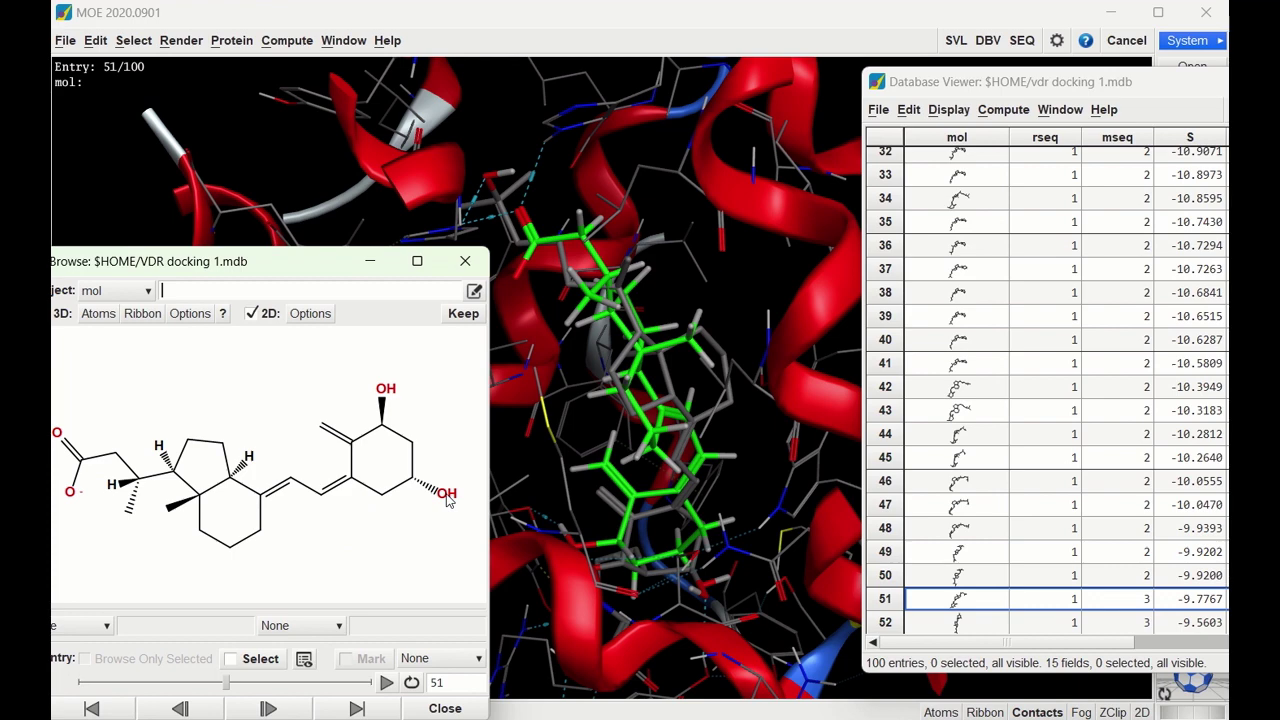
scroll(1040, 465, down, 5)
- Advance pose by pose from entry 52 to entry 59
click(270, 708)
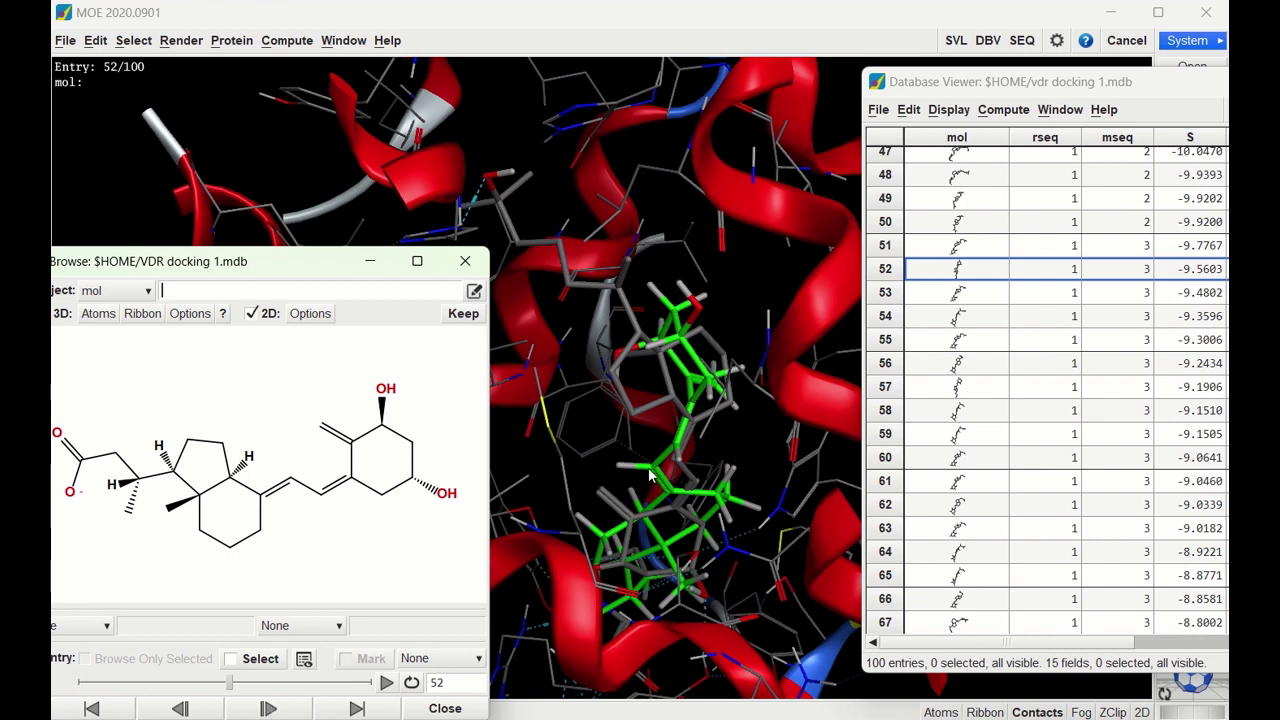
click(270, 708)
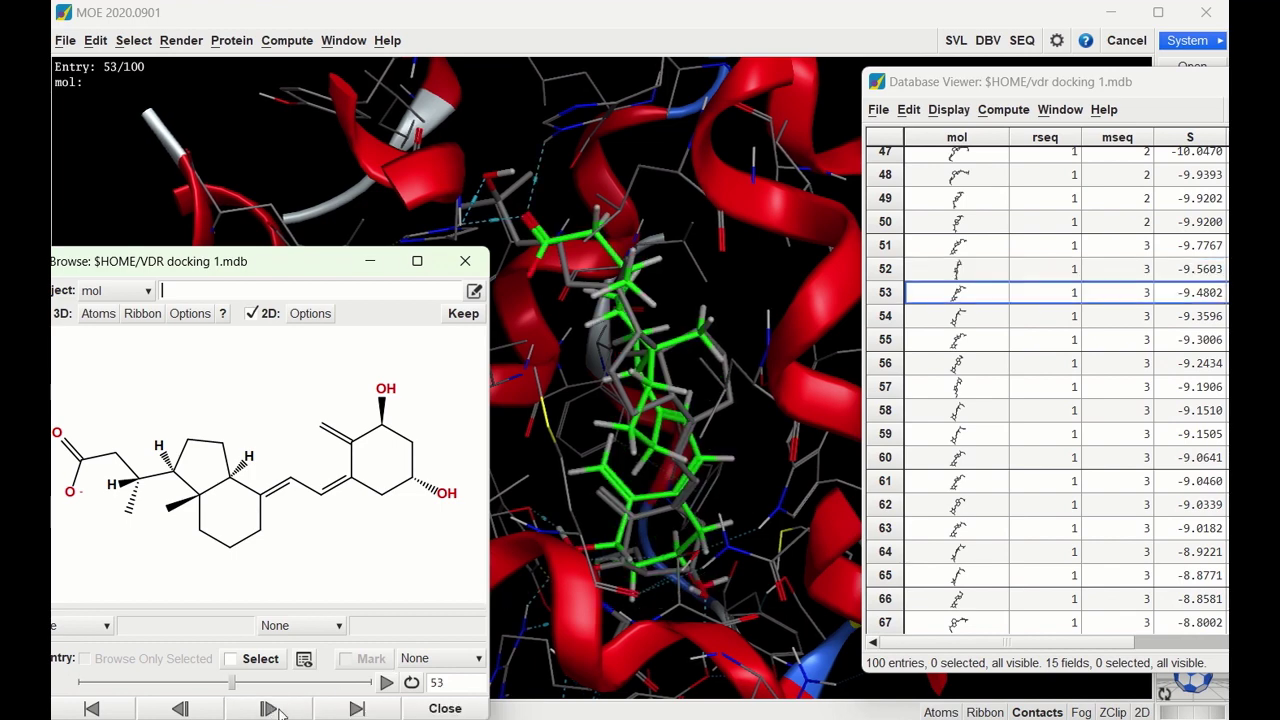
click(280, 711)
click(280, 711)
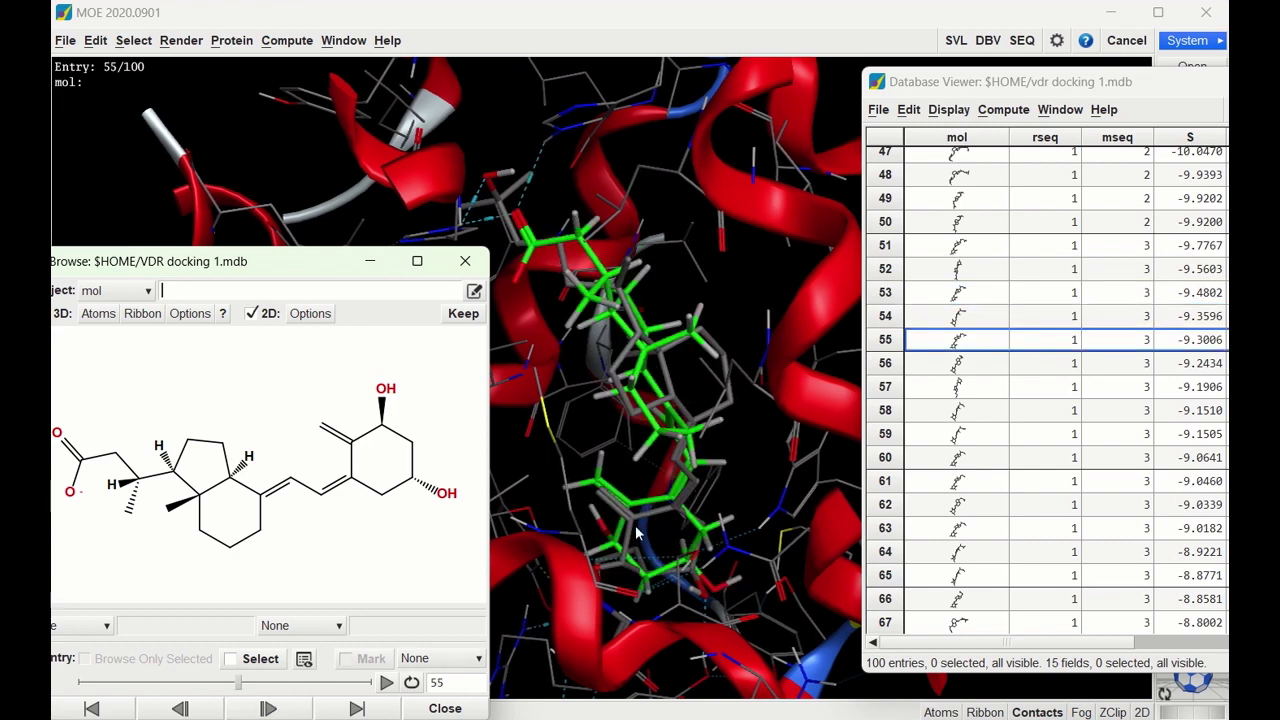
click(268, 708)
click(268, 708)
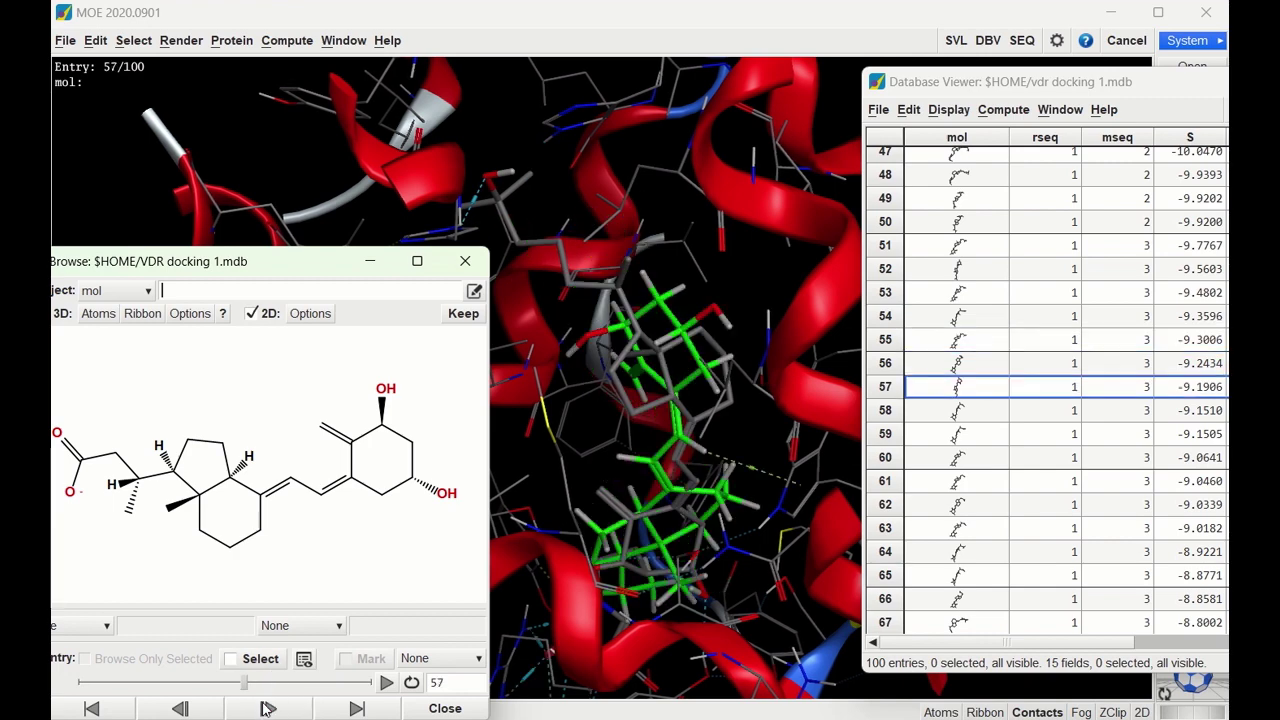
click(268, 708)
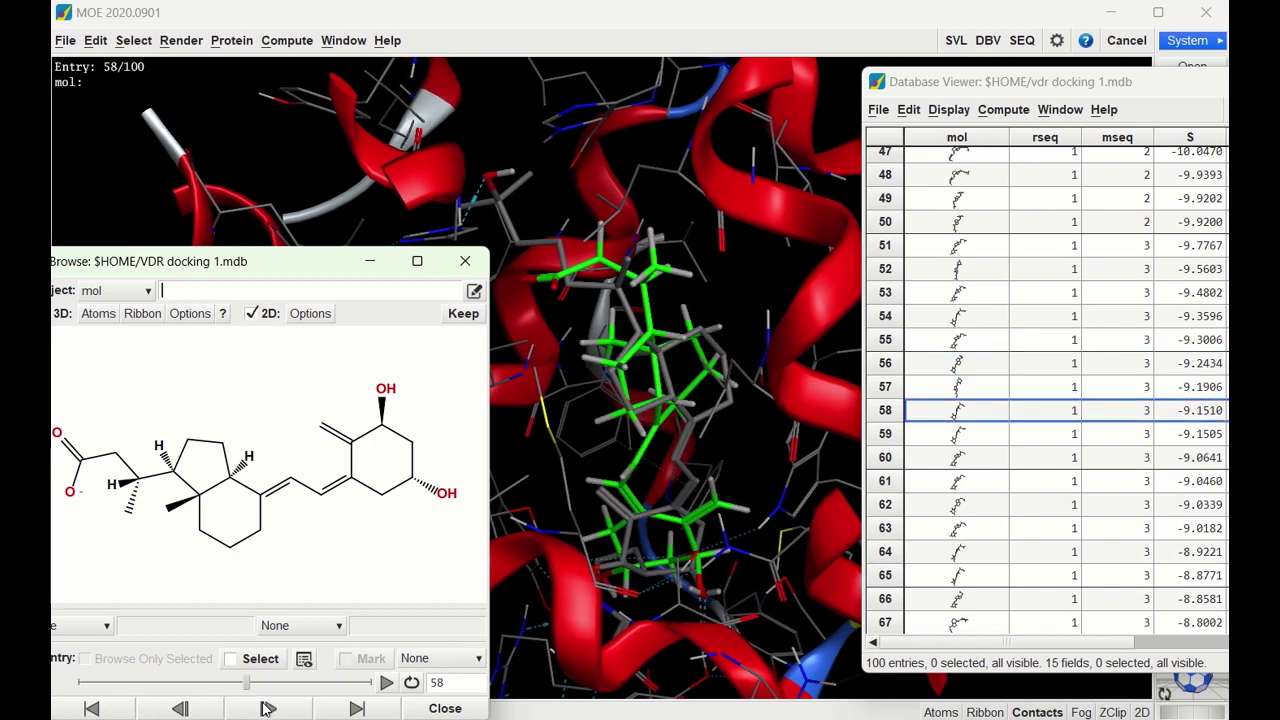
click(268, 708)
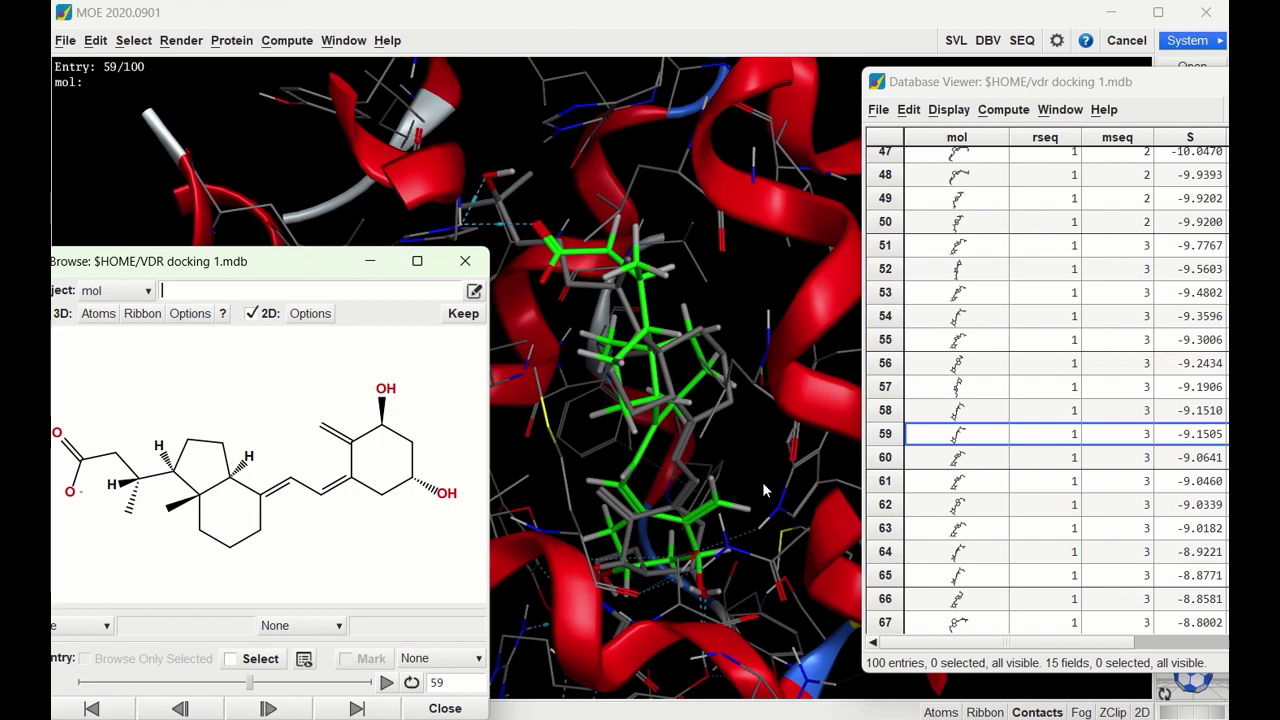
- Step back through the poses to return to entry 55
click(181, 708)
click(181, 708)
click(181, 708)
click(181, 708)
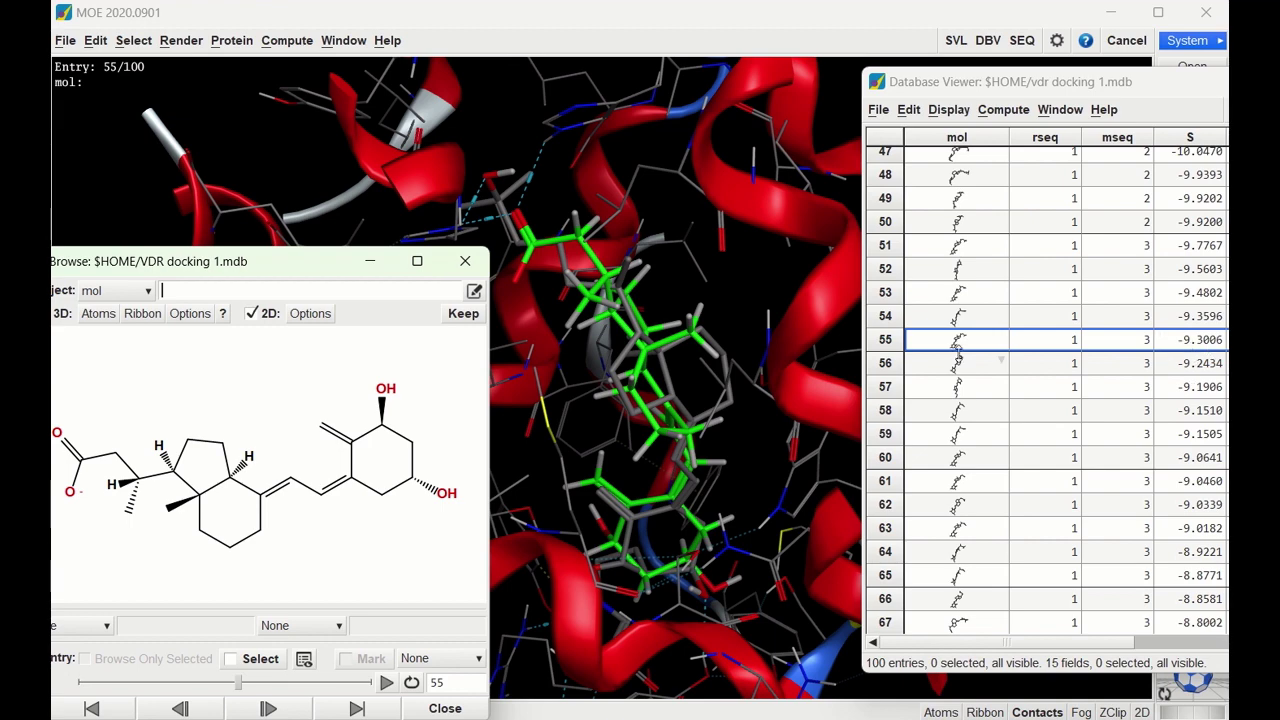
click(272, 709)
- Skim forward to pose 76, then step ahead through the following poses toward 83
drag(272, 709, 279, 711)
click(181, 709)
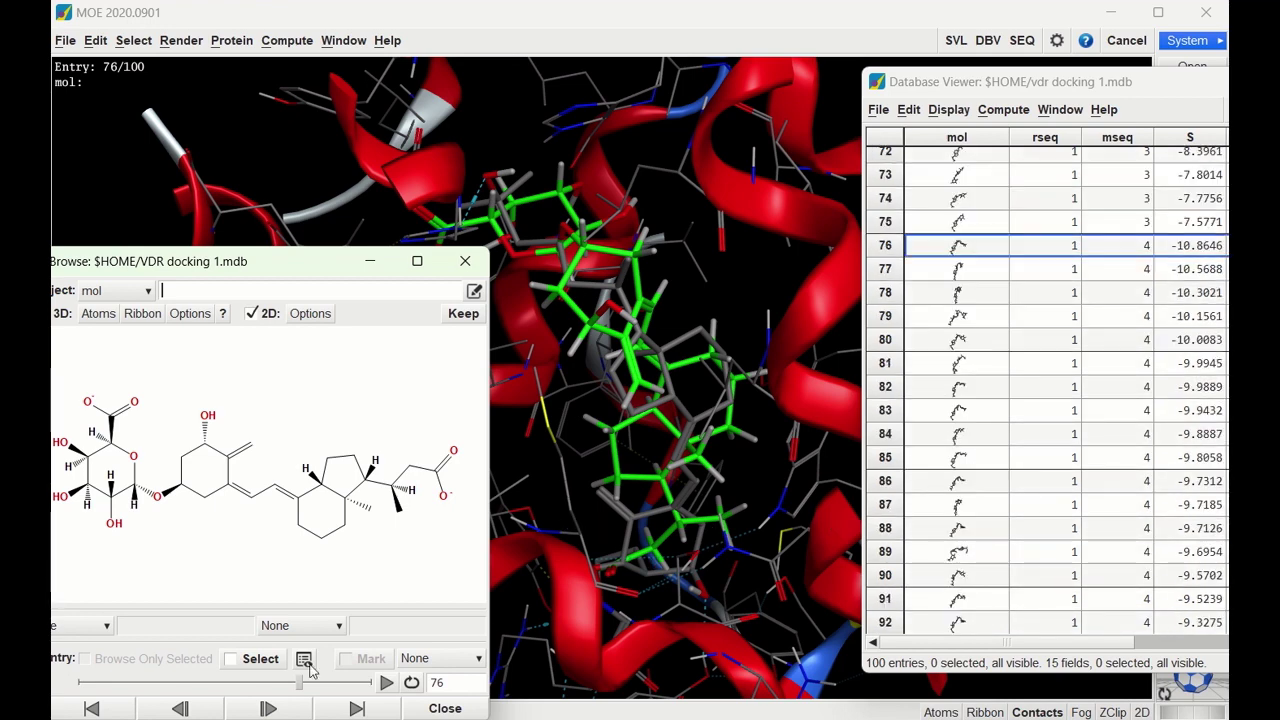
click(268, 708)
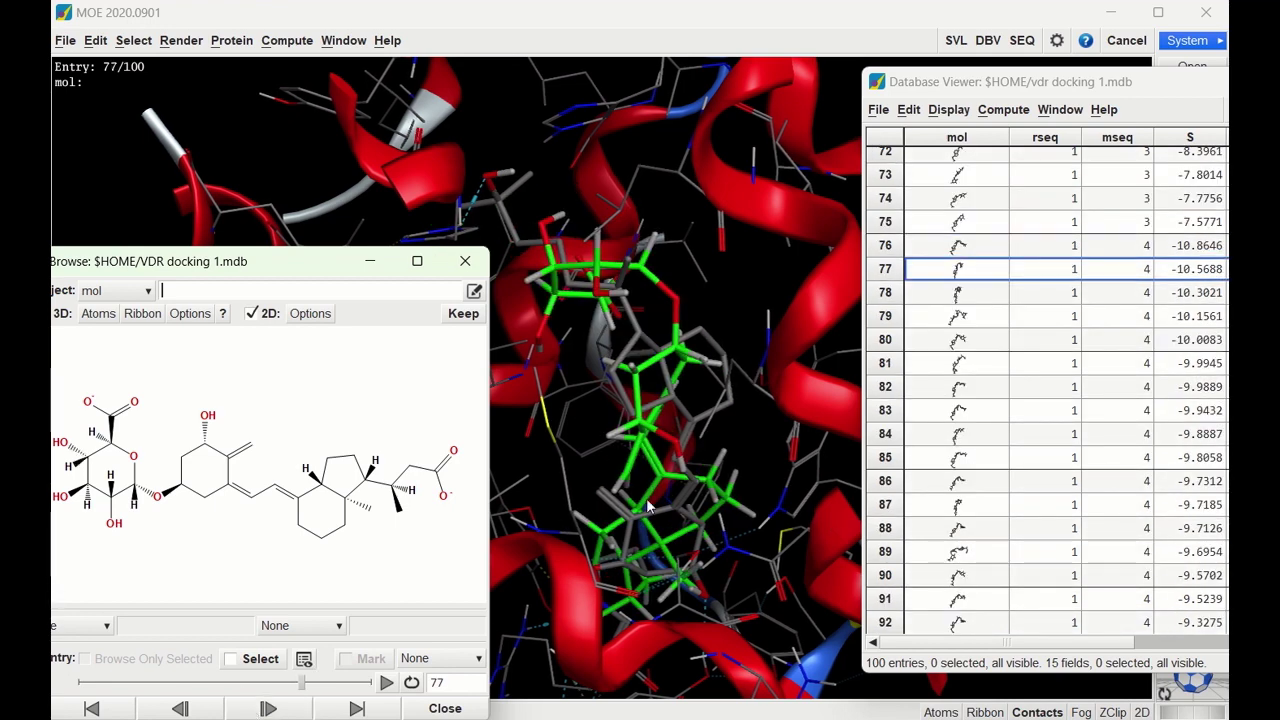
click(268, 708)
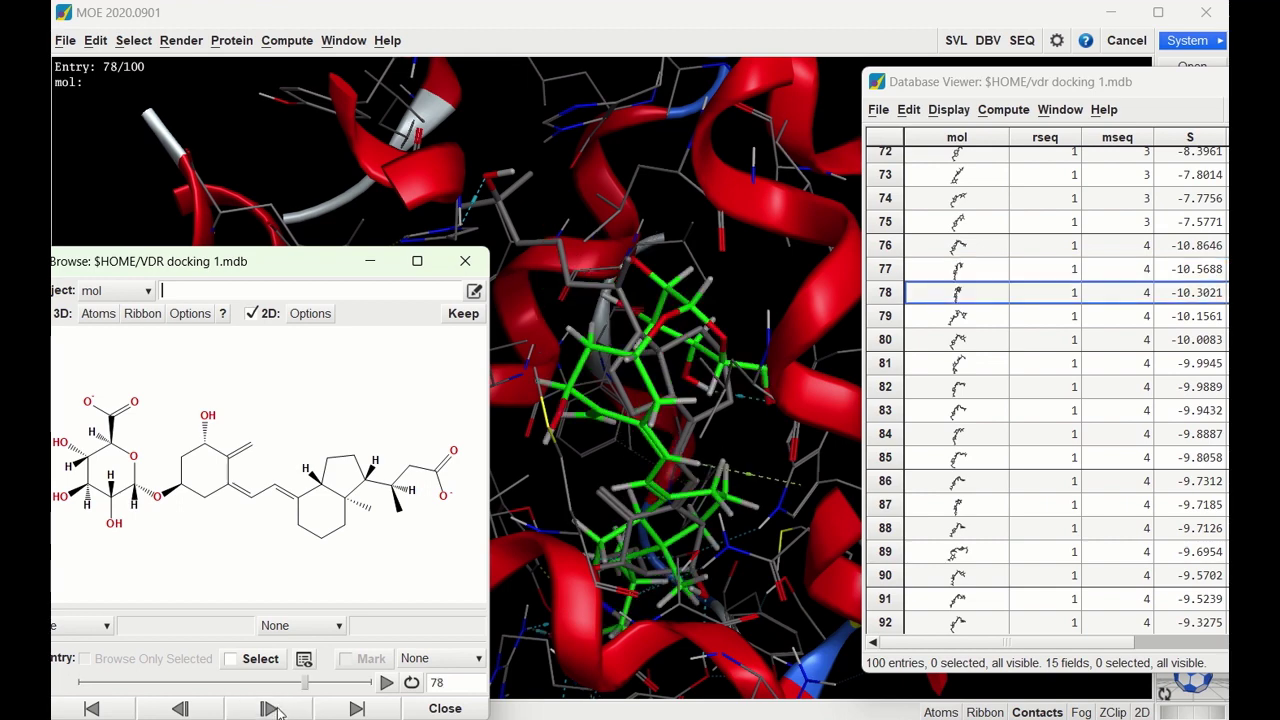
click(268, 708)
click(268, 708)
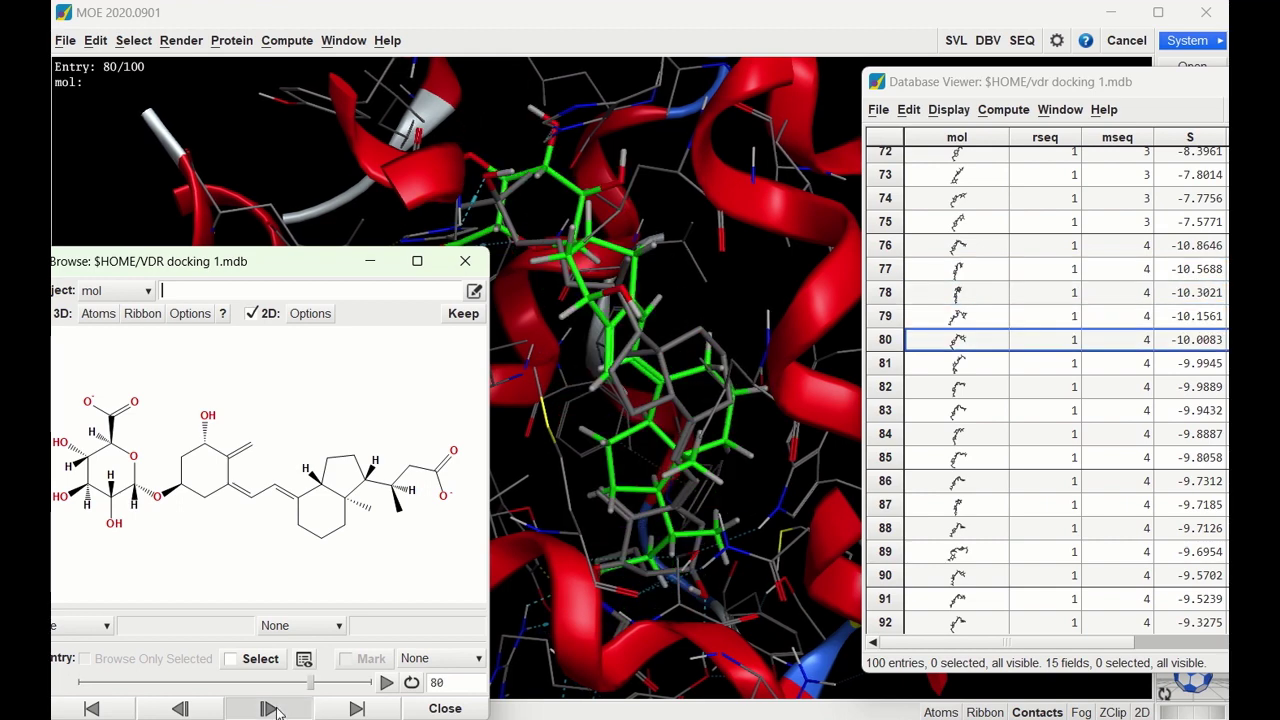
click(268, 708)
click(268, 708)
click(268, 708)
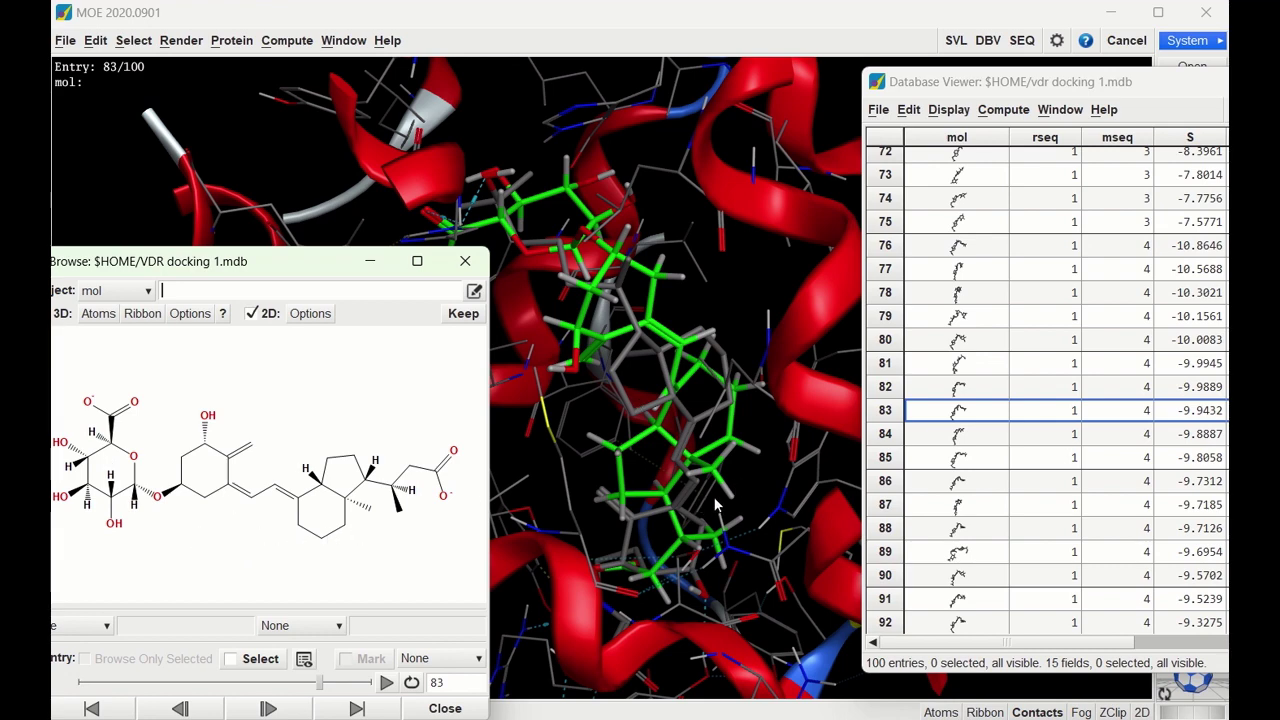
- Step back through the poses to finish on entry 76
click(208, 708)
click(208, 708)
click(208, 708)
click(208, 708)
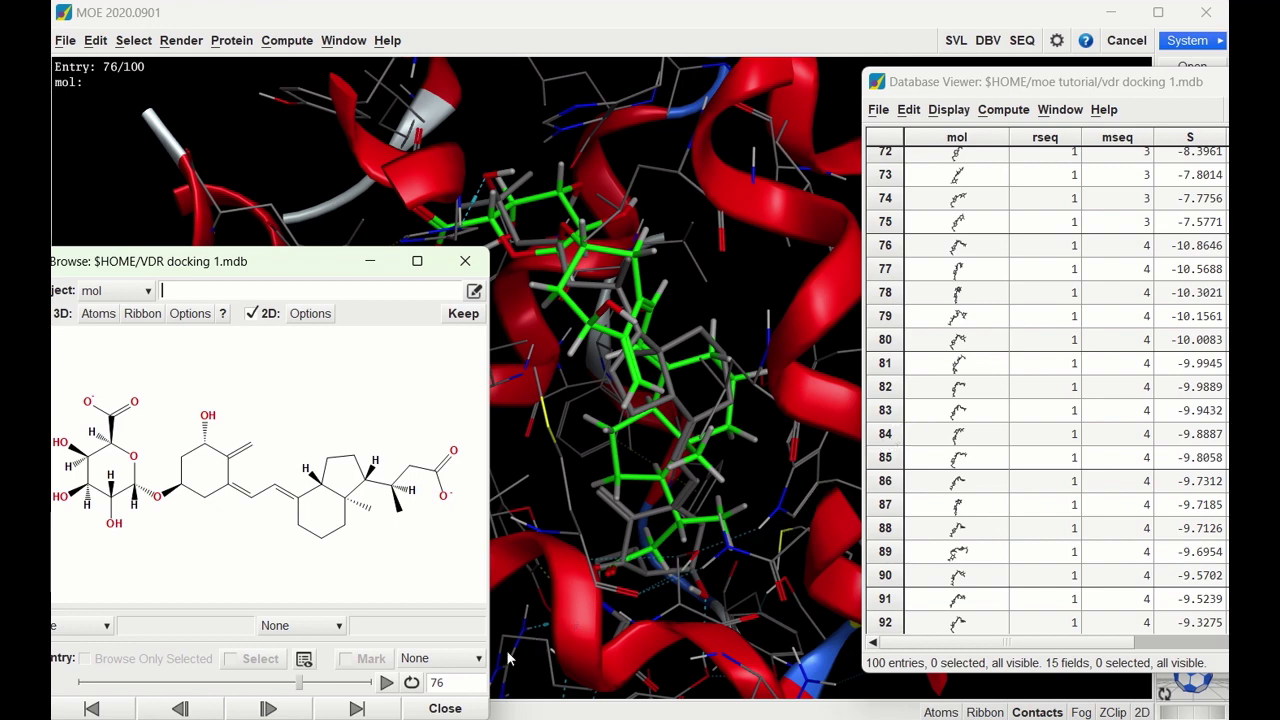
- Close the pose browser and reopen the Compute > Dock panel to pick a ligand file
click(446, 707)
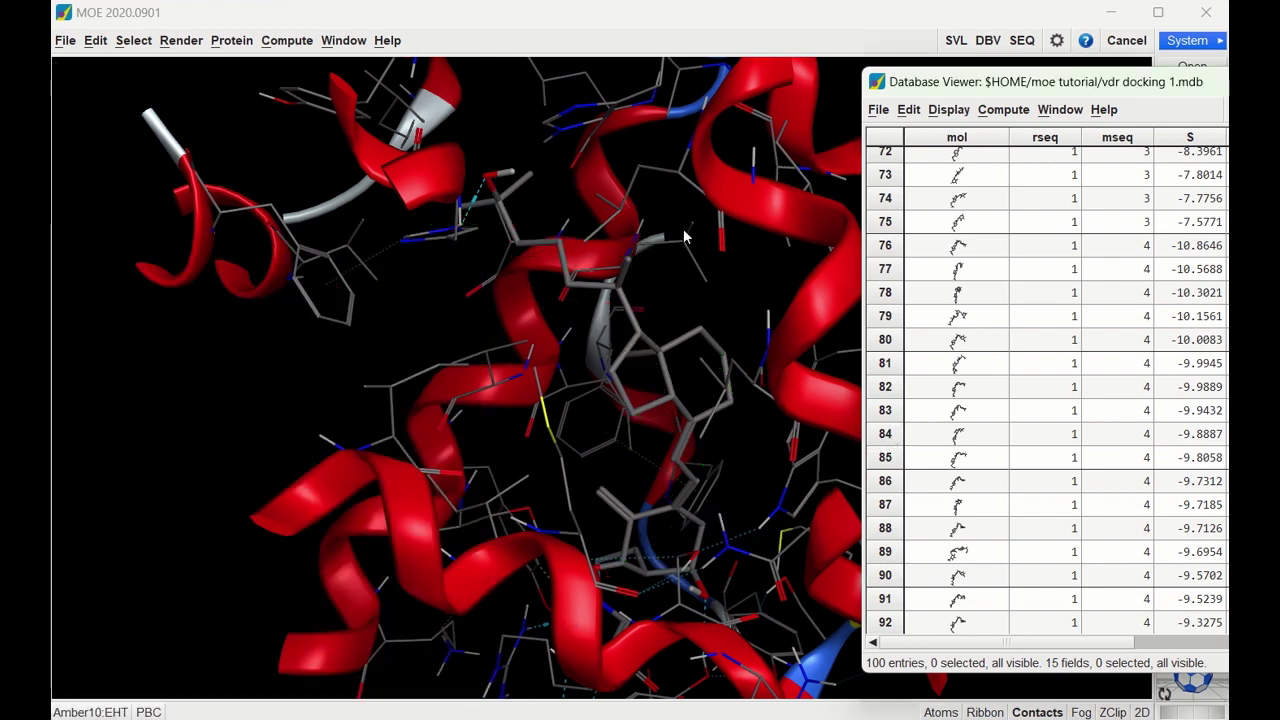
click(714, 53)
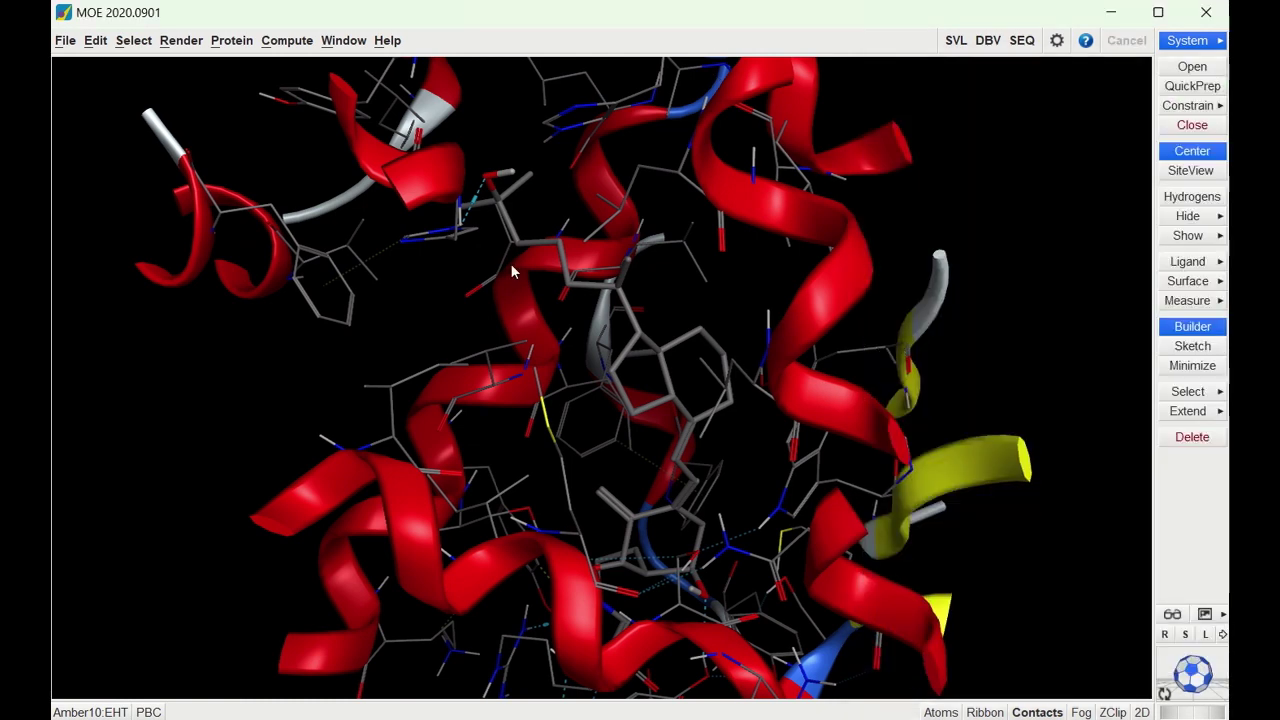
click(287, 40)
click(297, 224)
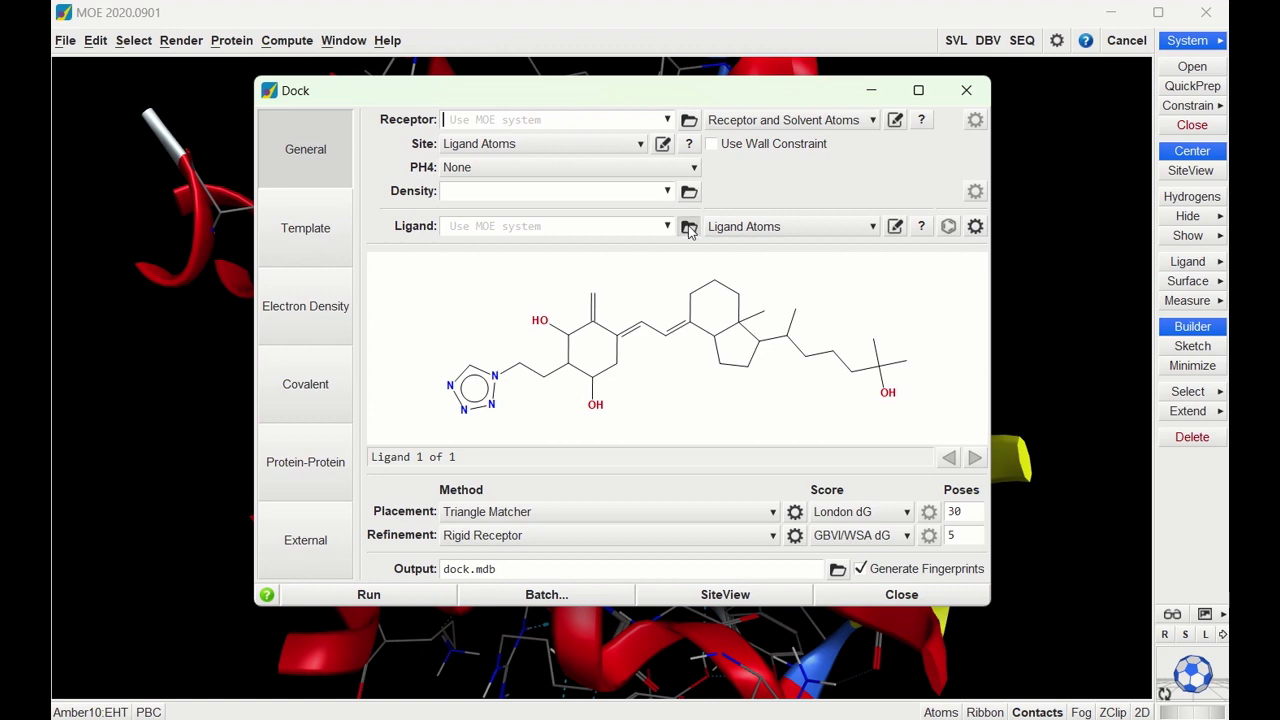
click(688, 228)
- Load VDR Database.mdb from the MOE Tutorial folder as ligands and set placement poses to 50
double_click(440, 394)
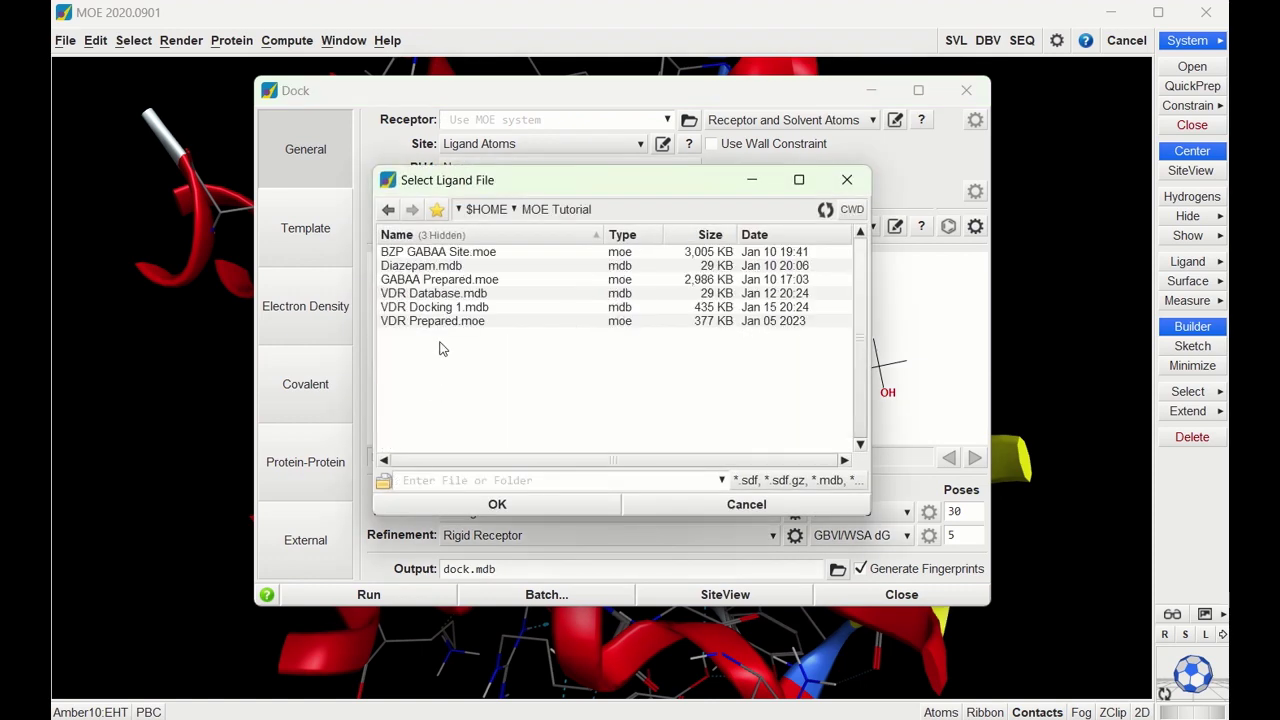
double_click(441, 294)
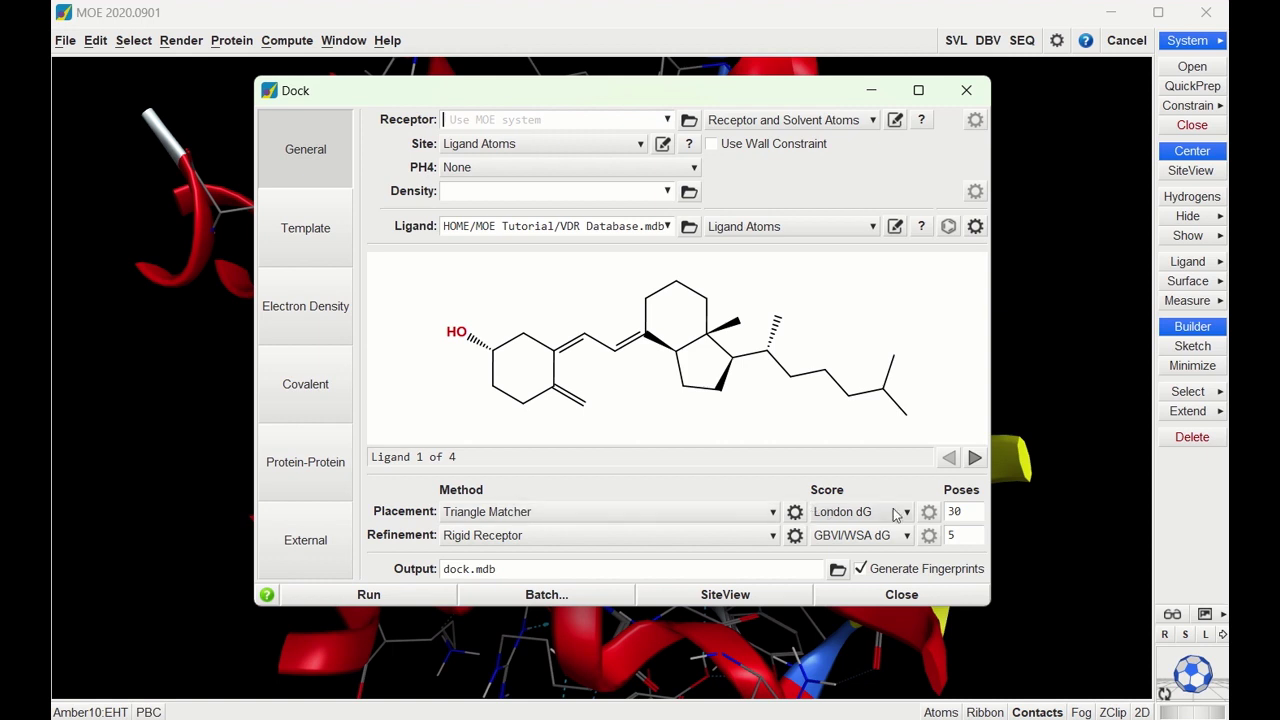
drag(966, 511, 943, 511)
text(50)
- Use Induced Fit refinement with 25 poses, output to VDR docking 2, and run
click(506, 535)
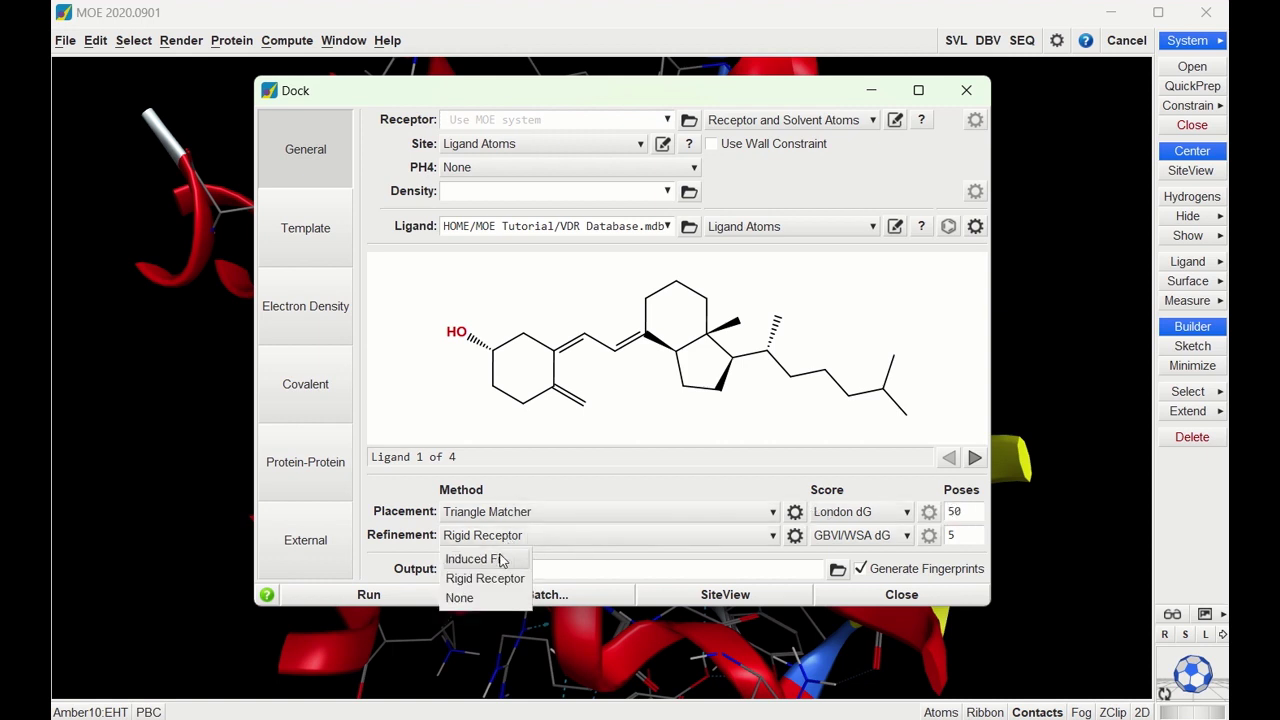
click(496, 560)
drag(950, 535, 943, 535)
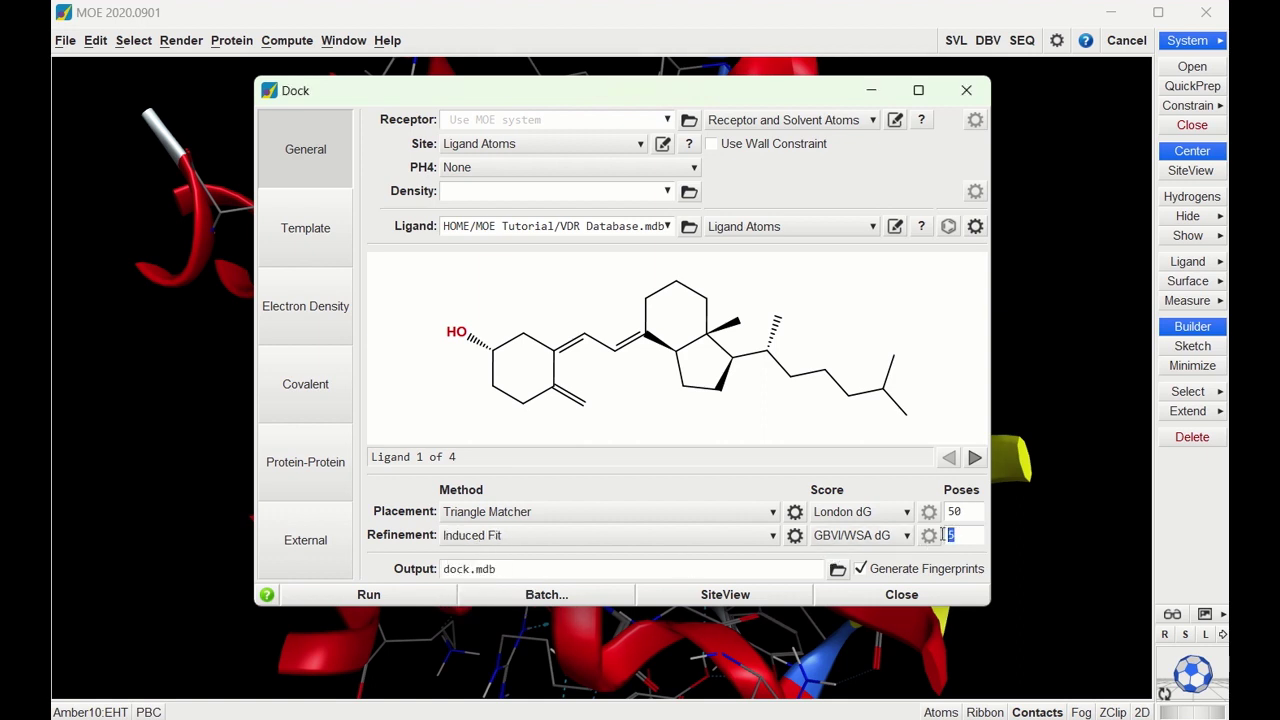
text(25)
click(445, 568)
text(VDR docking 2)
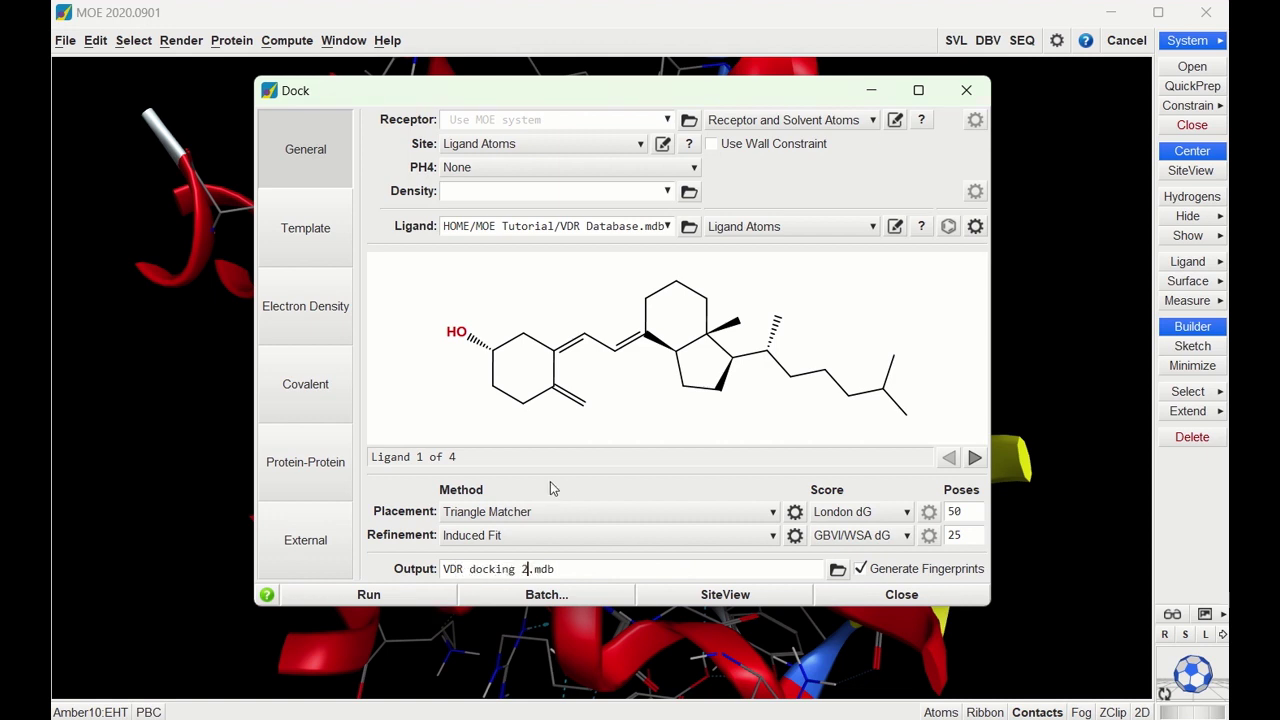
click(376, 594)
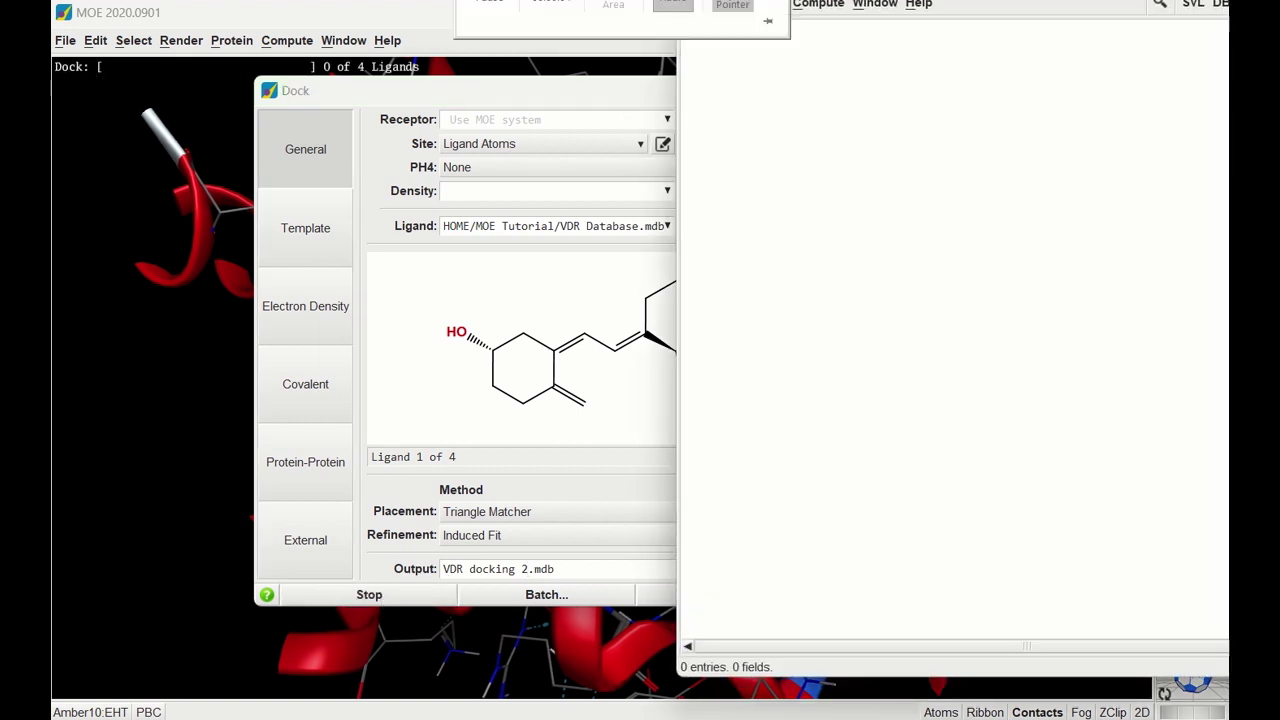
- Clear the view and wait until VDR docking 2.mdb lists 100 poses, best S = -11.3198
drag(733, 2, 1078, 136)
click(871, 90)
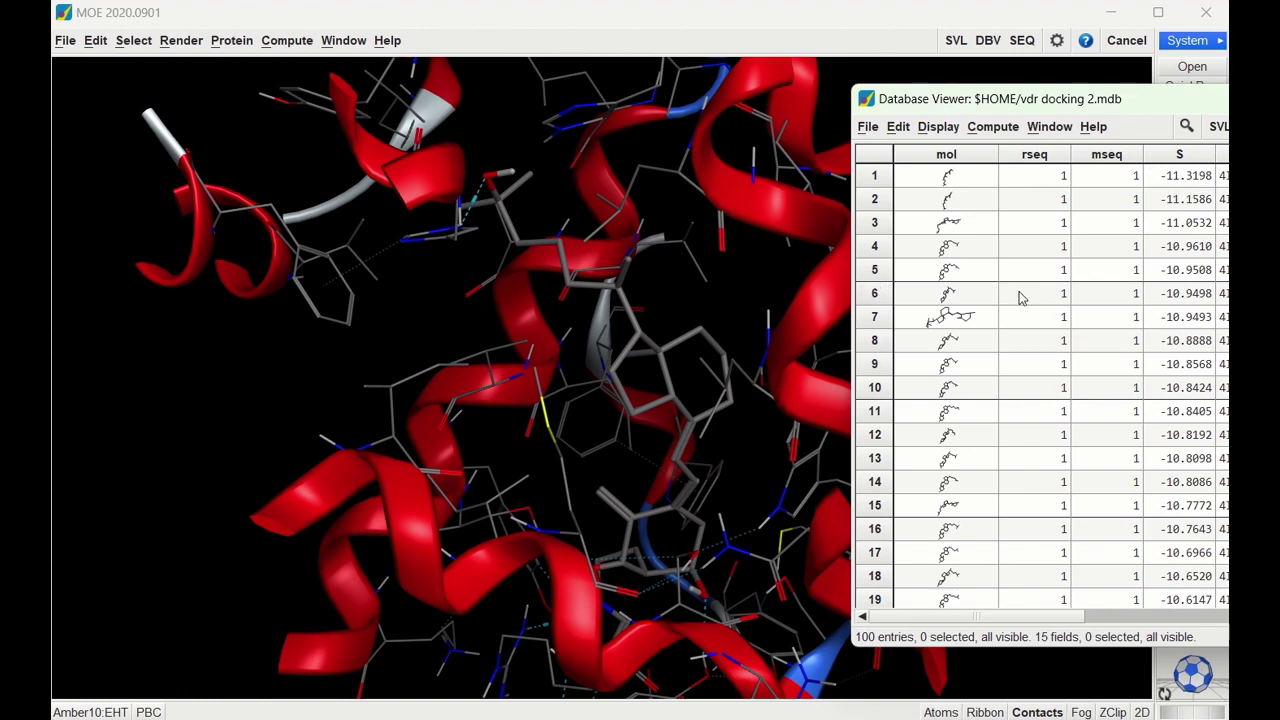
click(867, 129)
- Browse VDR docking 2.mdb from entry 1 (S = -11.32) and pick a reference-ligand atom
click(893, 240)
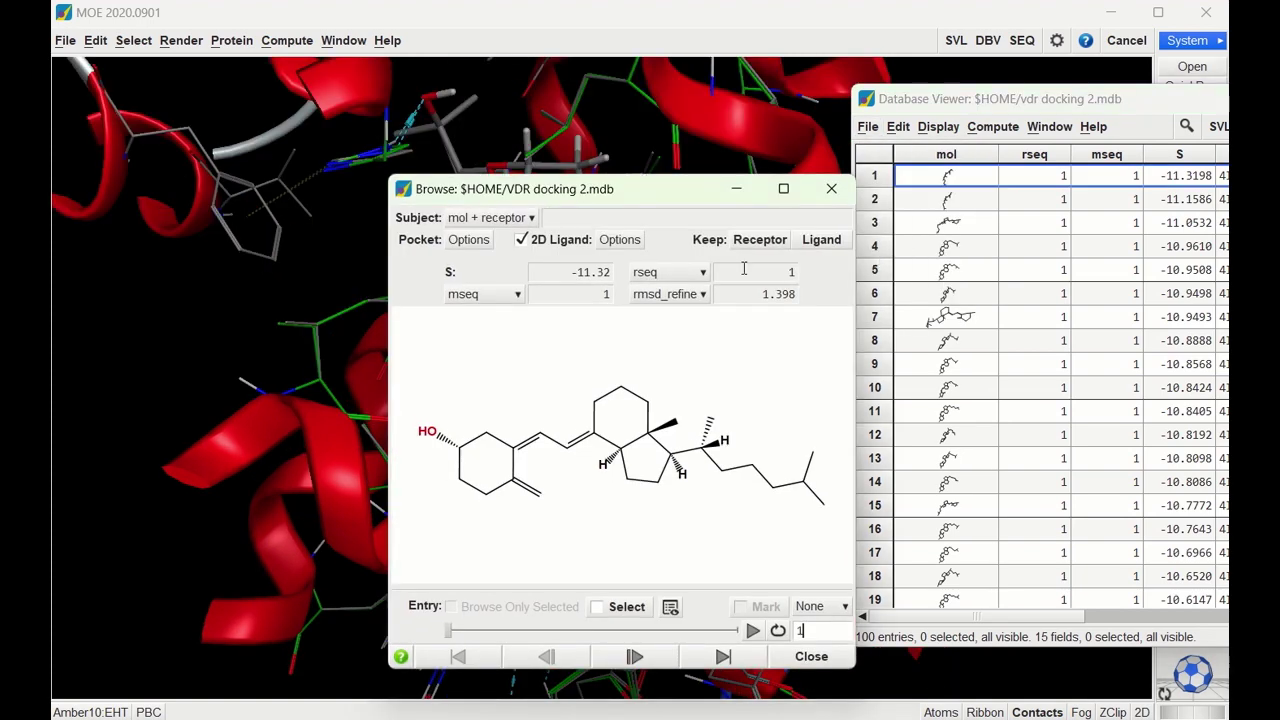
drag(591, 196, 1007, 193)
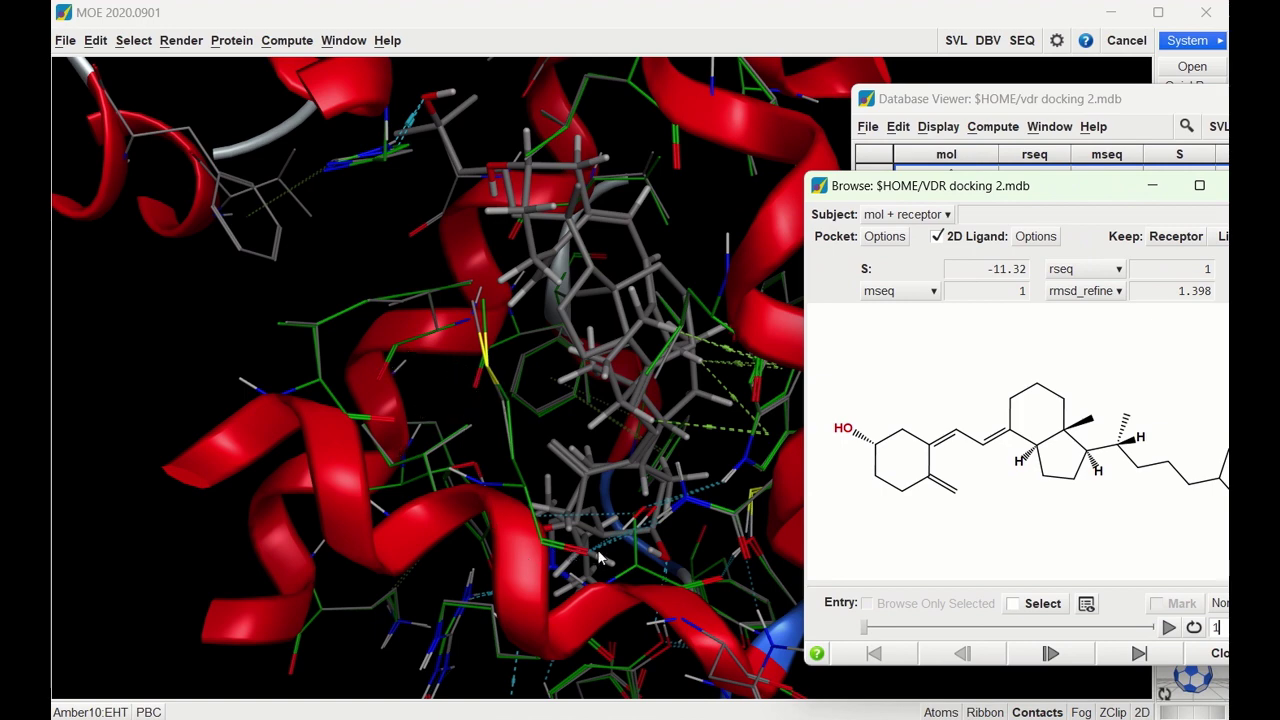
click(780, 386)
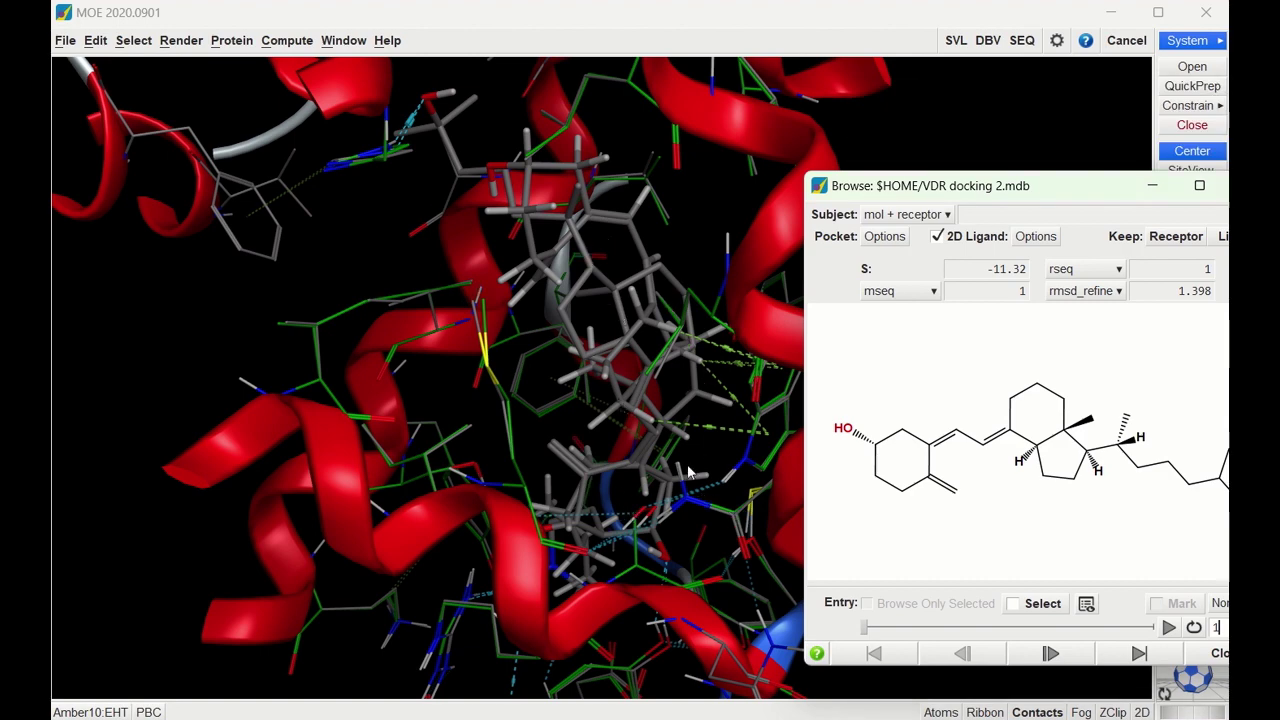
click(731, 405)
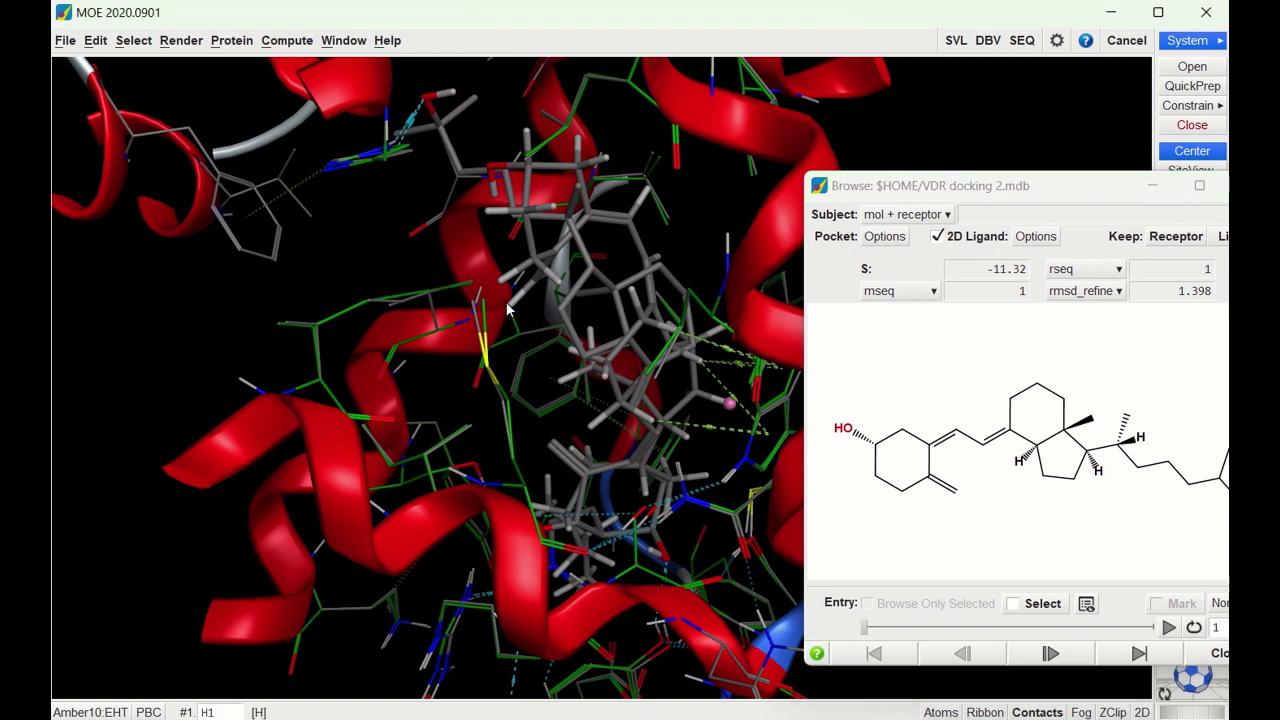
- Extend the selection to the whole reference ligand, color it magenta, and move the browser left
click(140, 48)
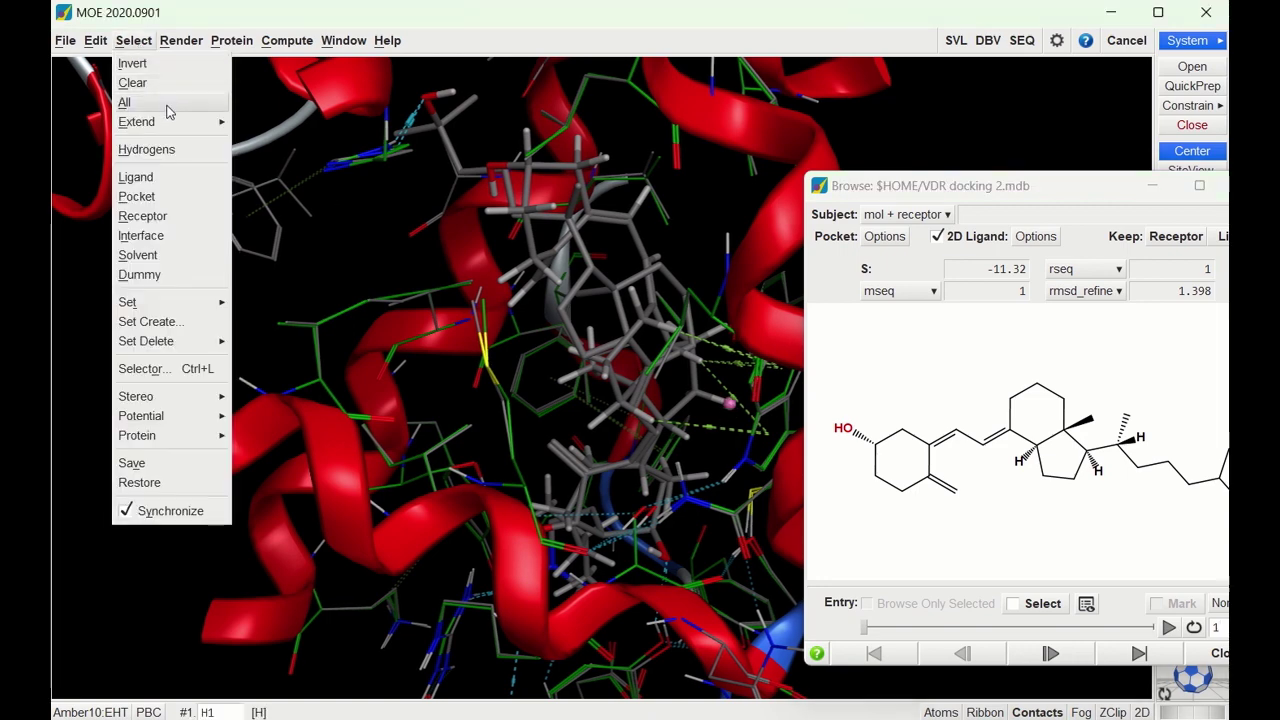
mouse_move(172, 122)
click(254, 162)
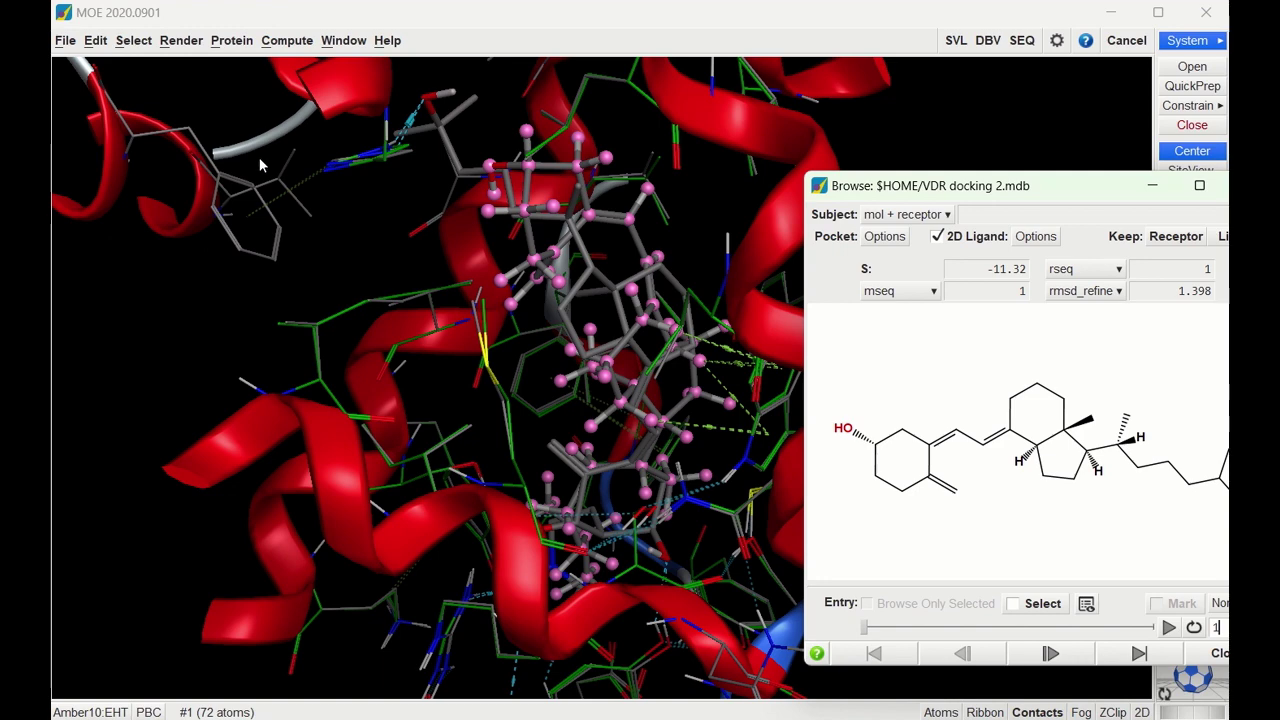
click(178, 42)
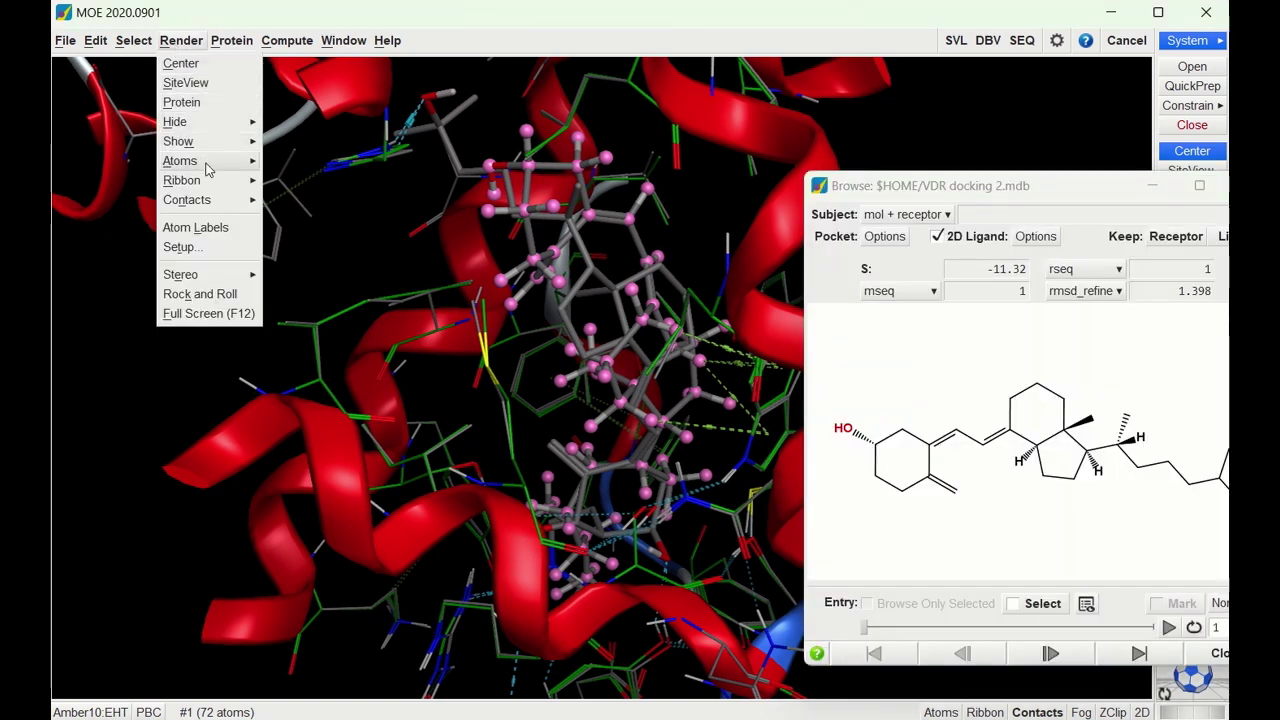
mouse_move(206, 163)
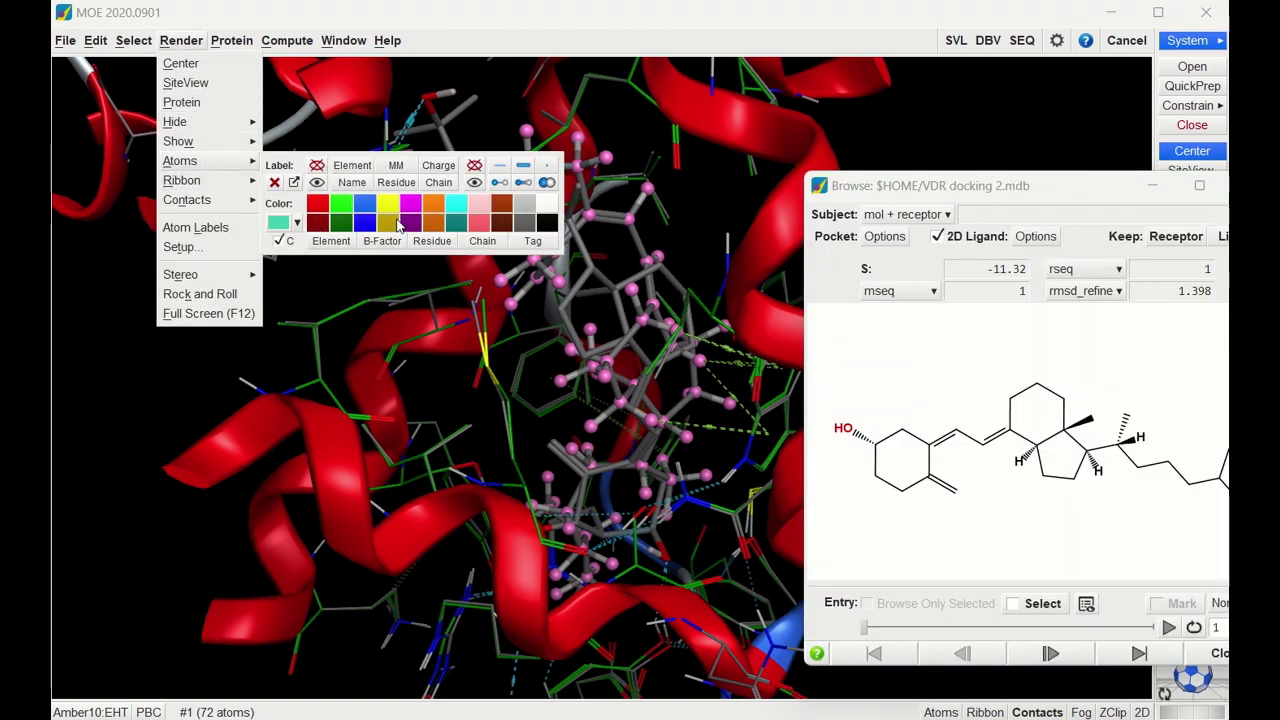
click(410, 205)
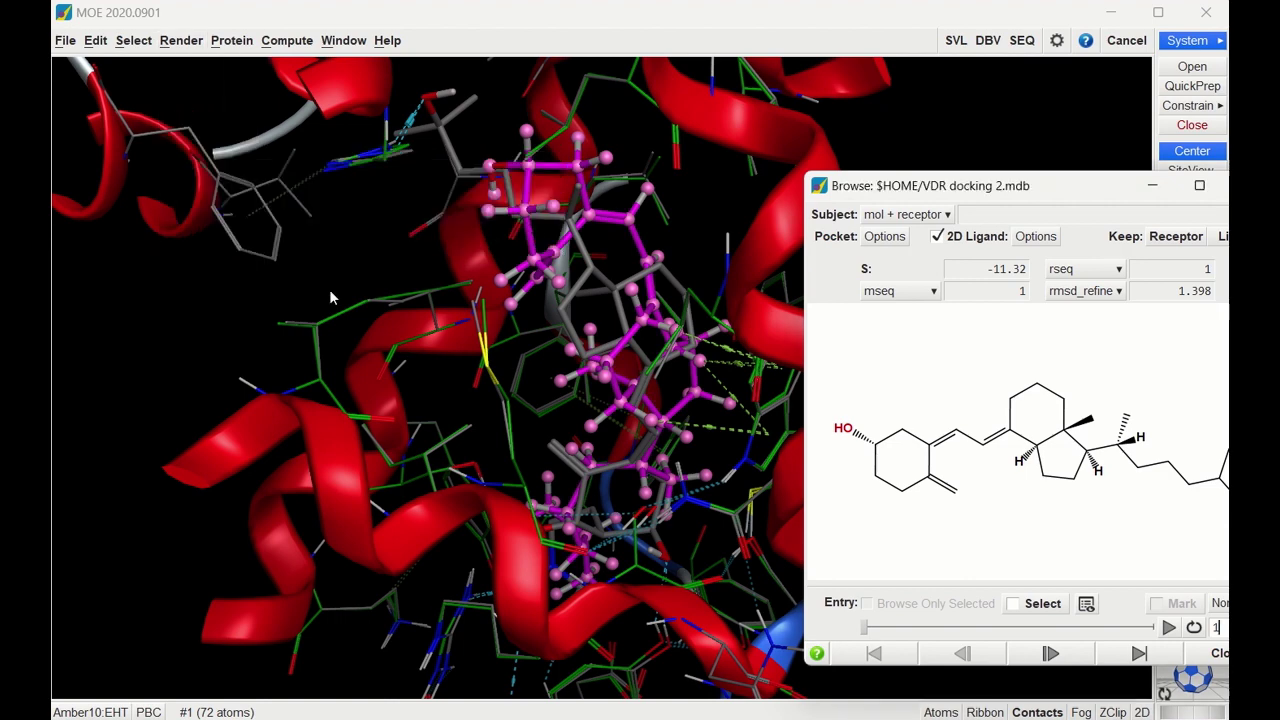
click(167, 351)
drag(1042, 191, 229, 245)
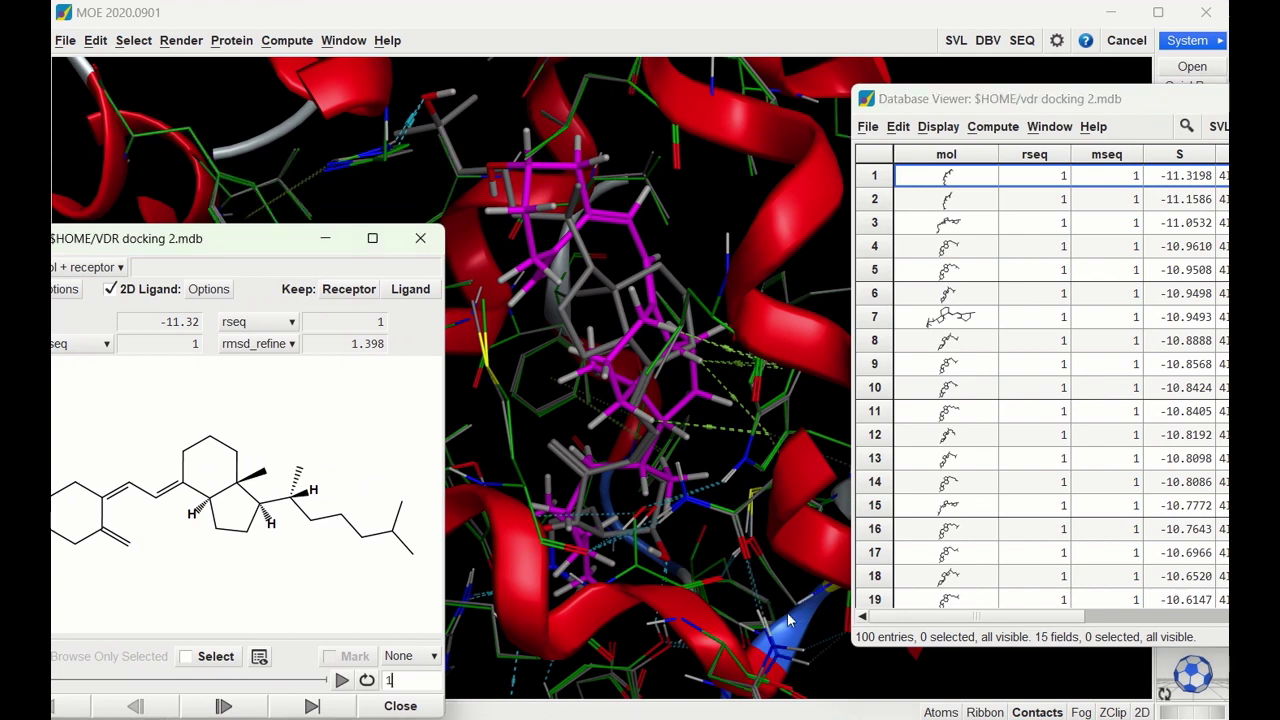
- Step forward through the second run's first poses, then back to entry 4
click(231, 707)
click(231, 707)
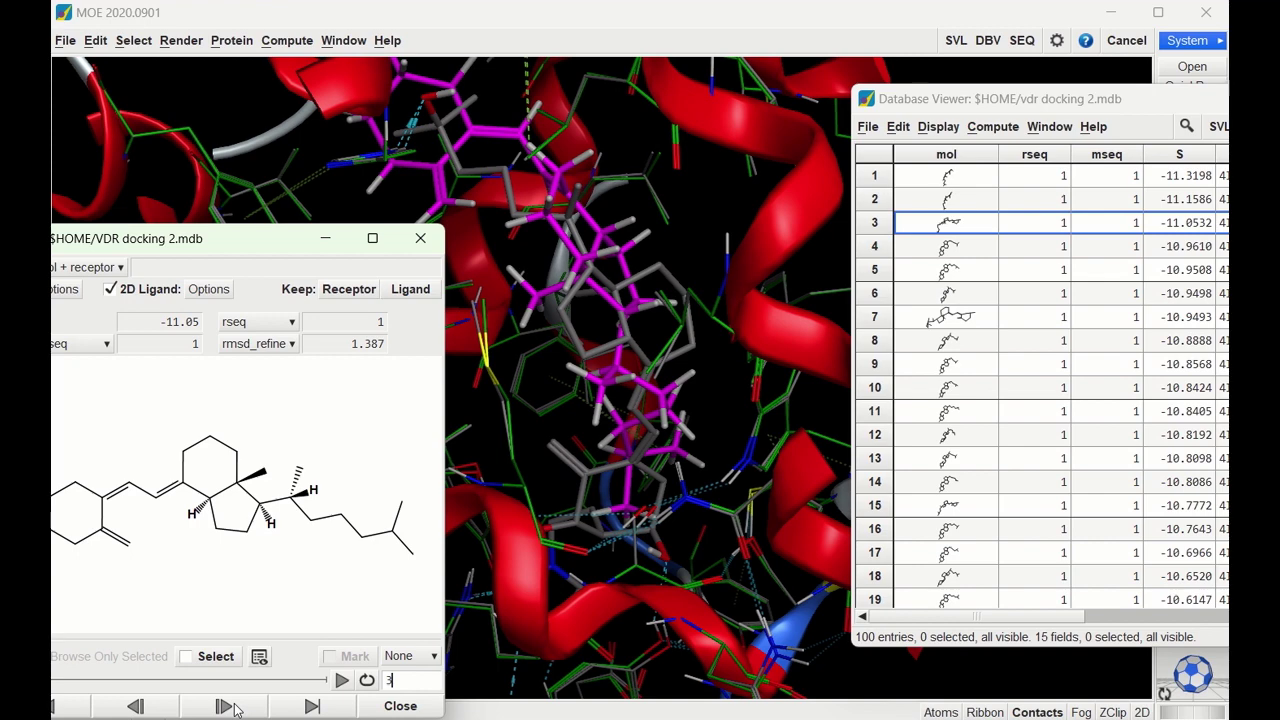
click(231, 707)
click(231, 707)
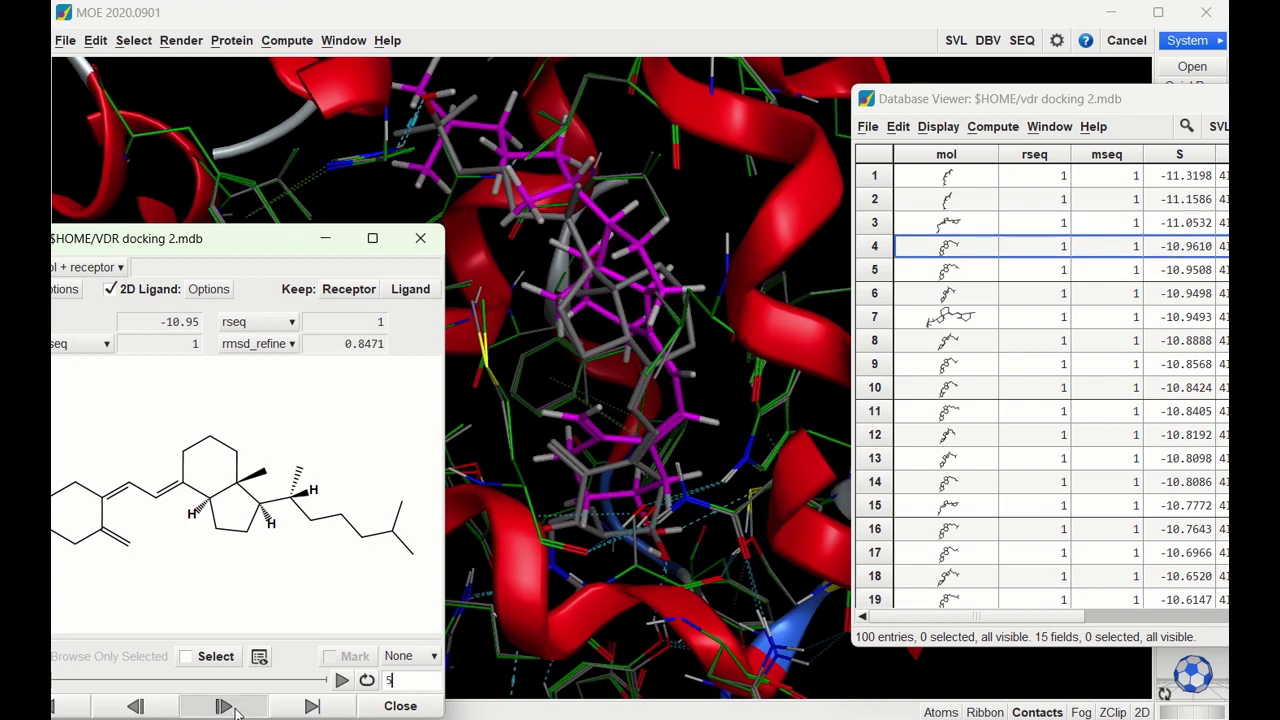
click(231, 707)
click(231, 707)
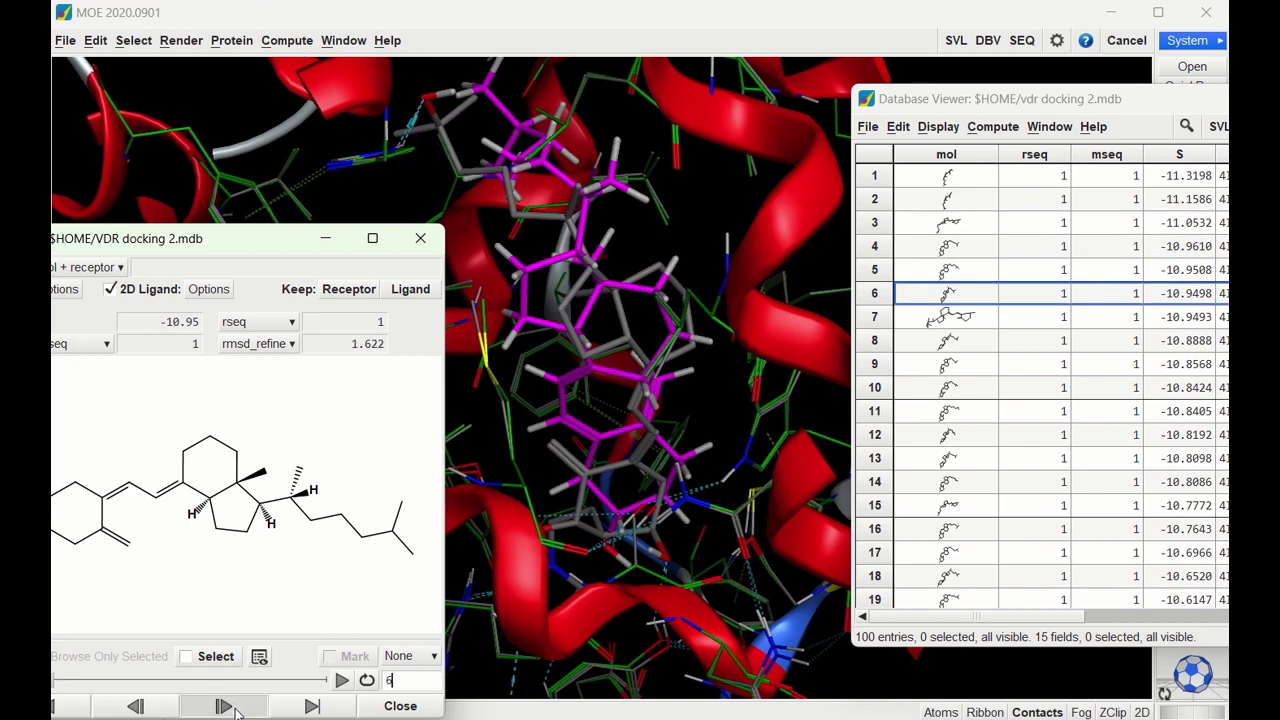
click(231, 707)
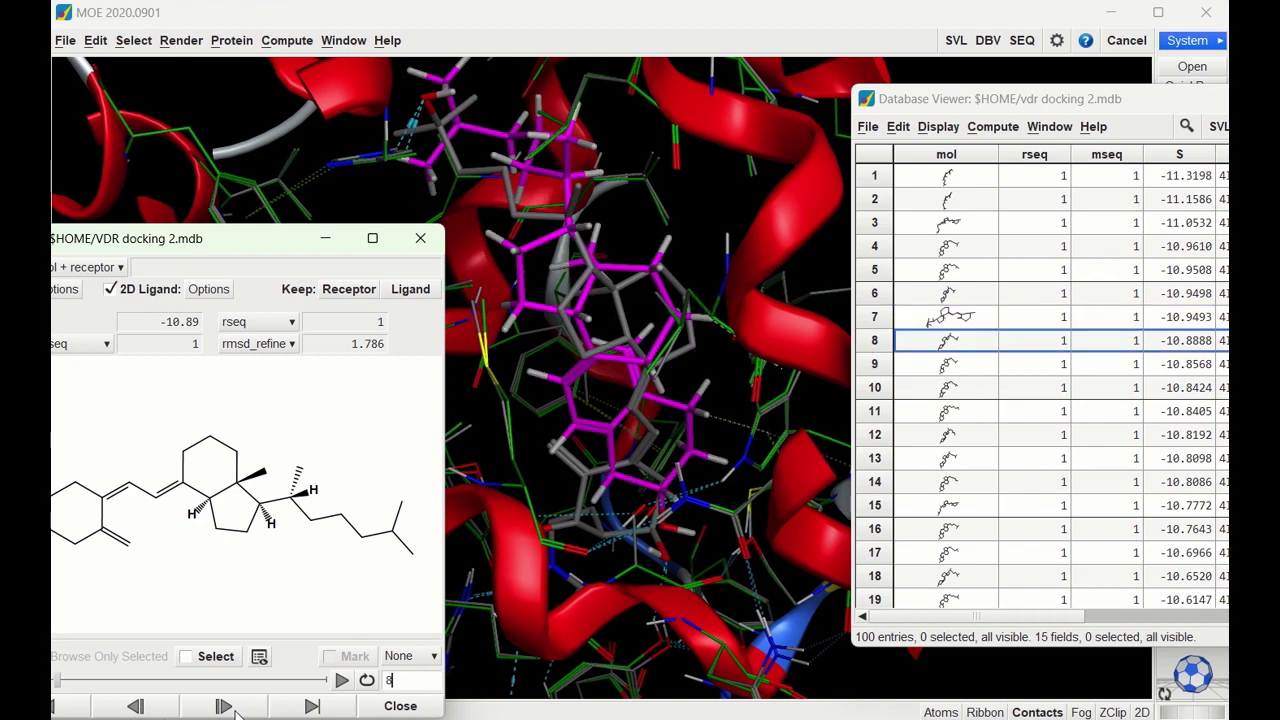
click(237, 707)
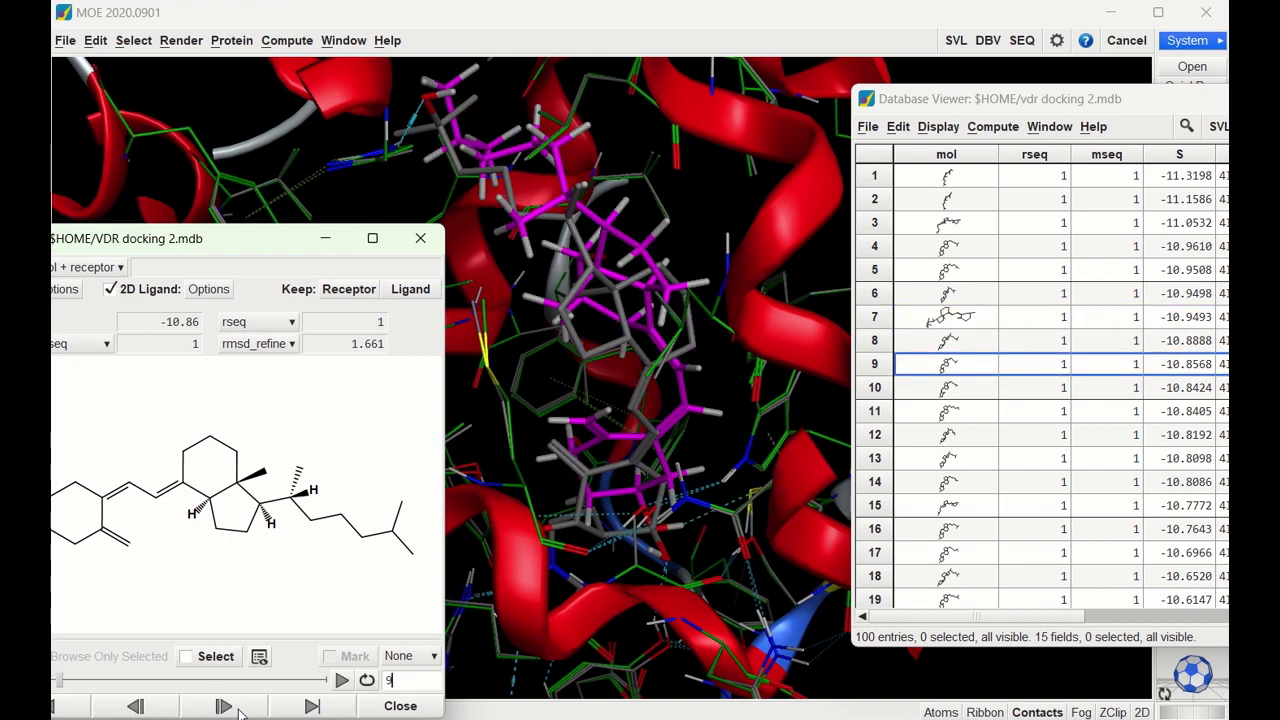
click(237, 707)
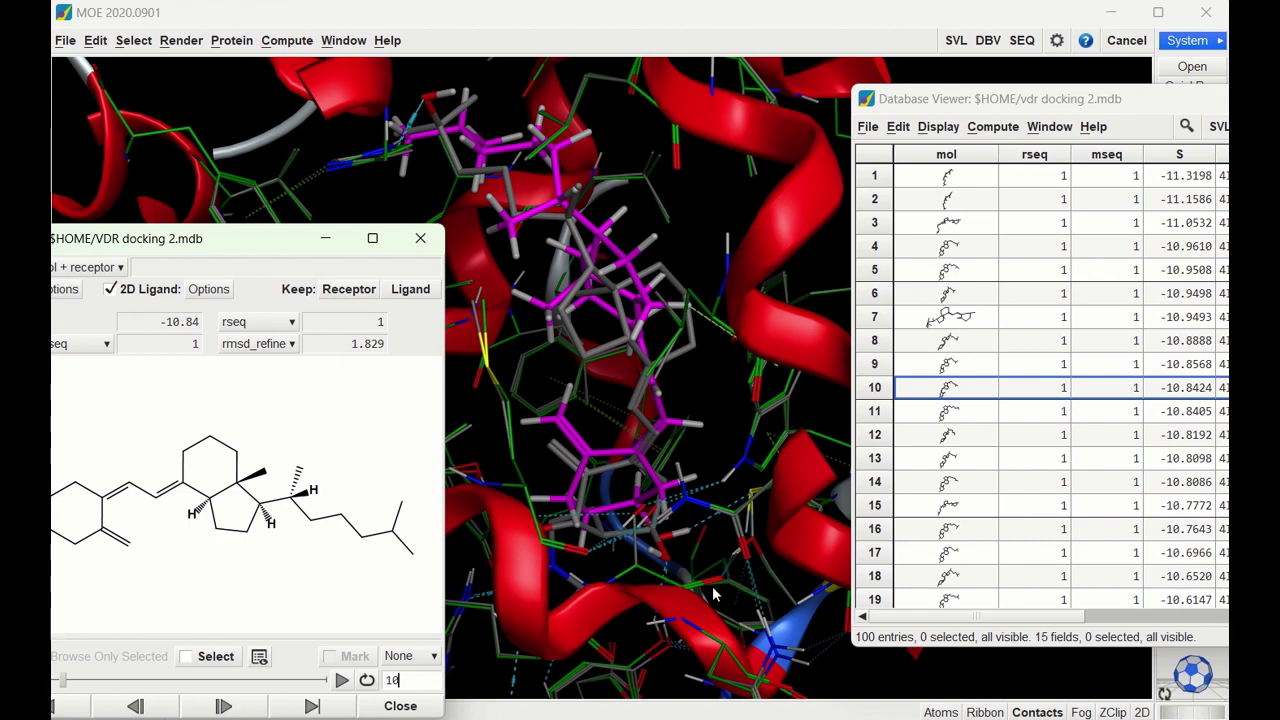
click(135, 706)
click(135, 706)
click(135, 706)
click(135, 706)
click(135, 706)
click(135, 706)
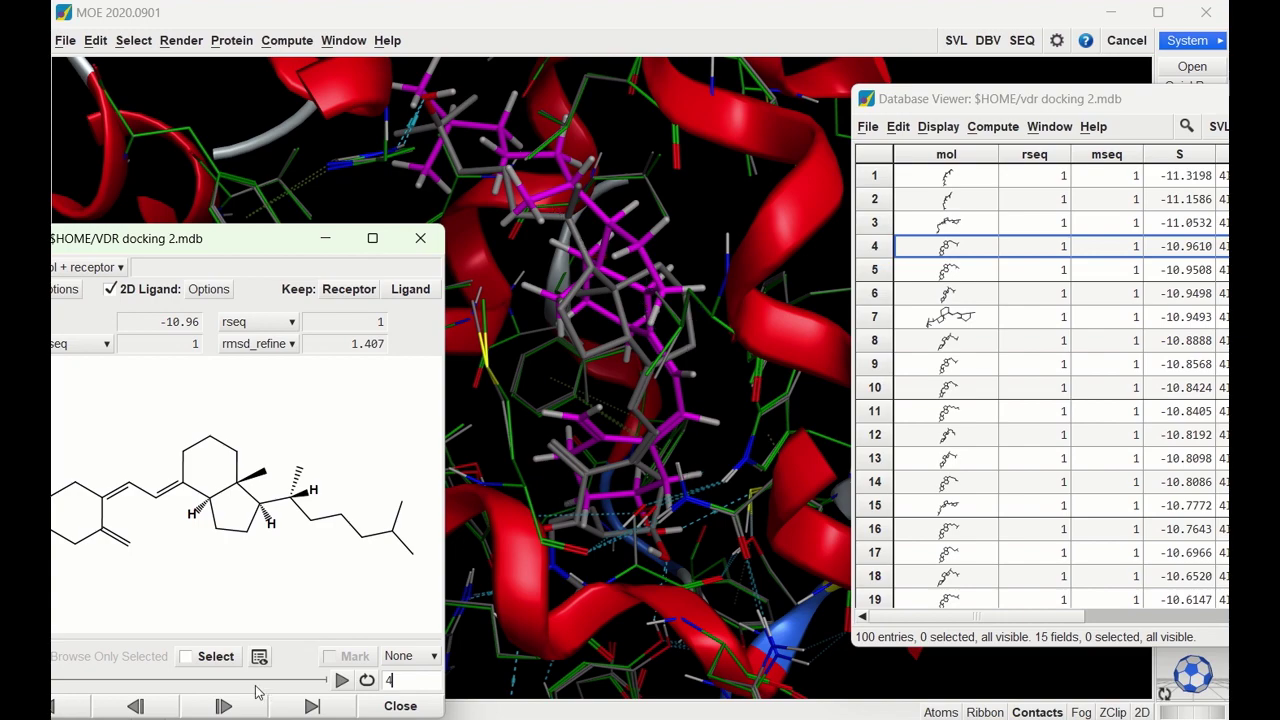
- Run through the poses past entry 20 and settle on entry 25
click(224, 706)
drag(228, 708, 228, 708)
click(136, 706)
click(136, 706)
click(136, 706)
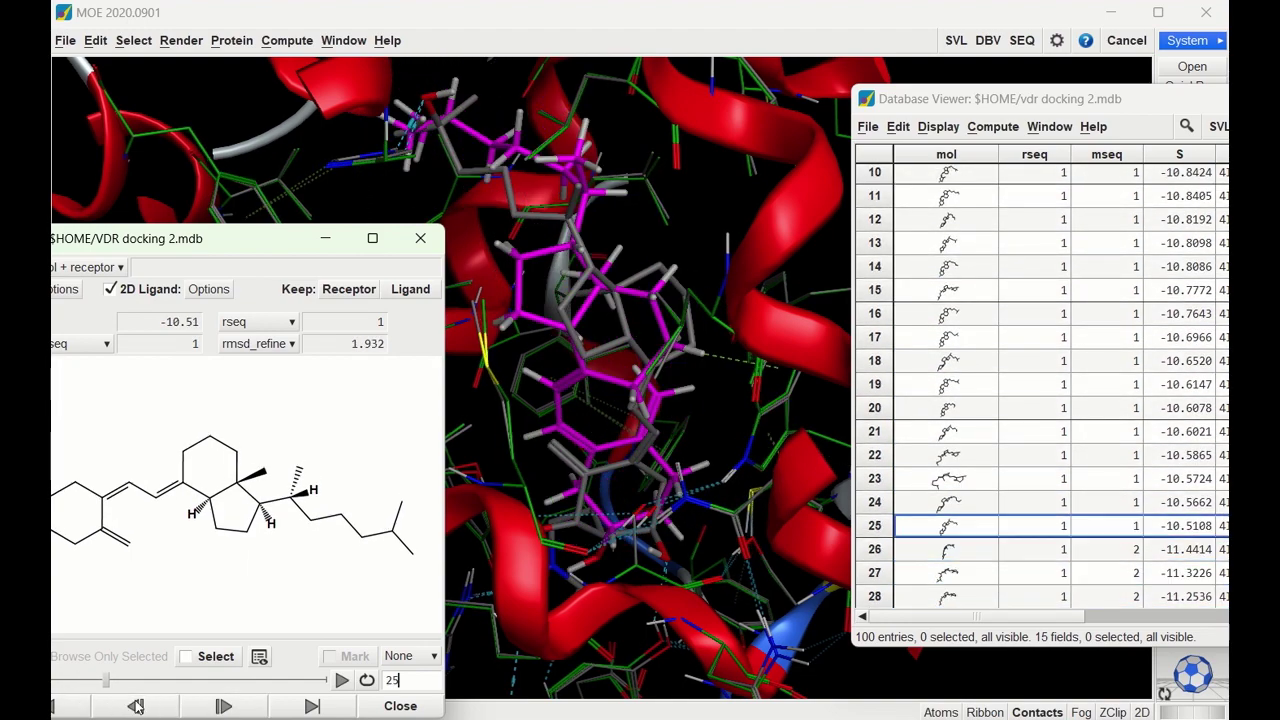
- Step forward pose by pose from entry 26 onward
click(223, 706)
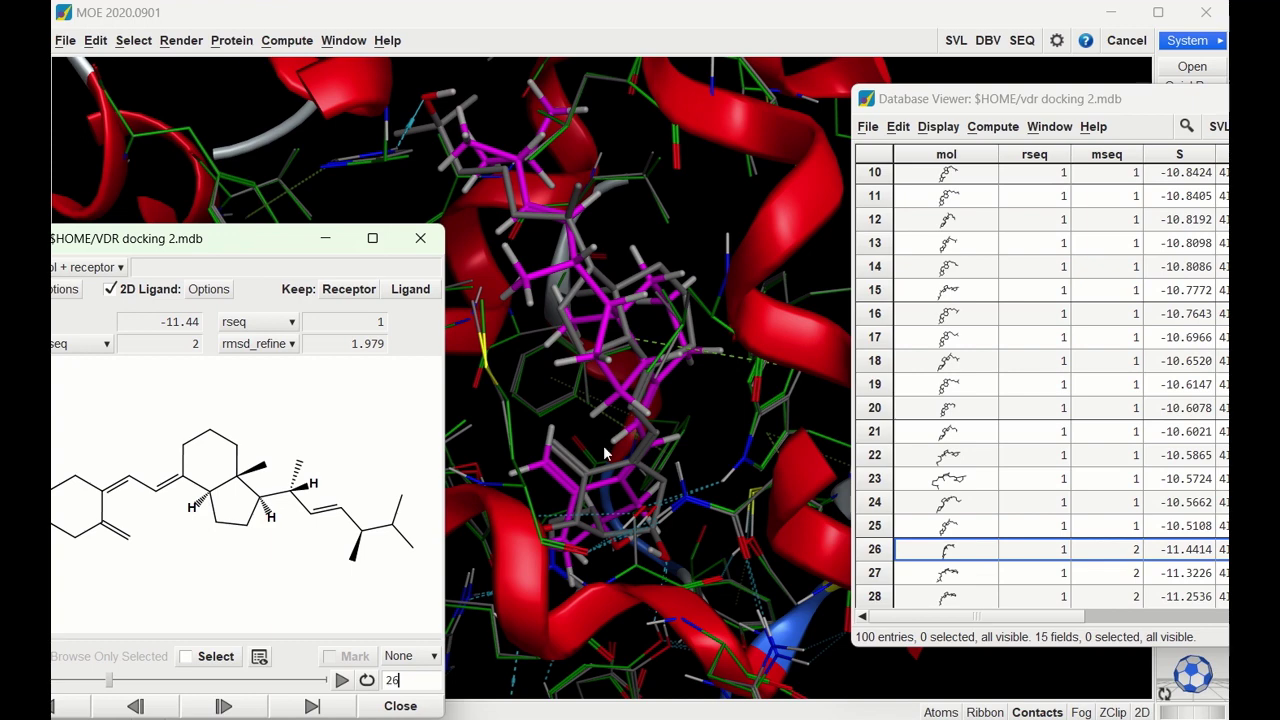
click(221, 707)
click(221, 707)
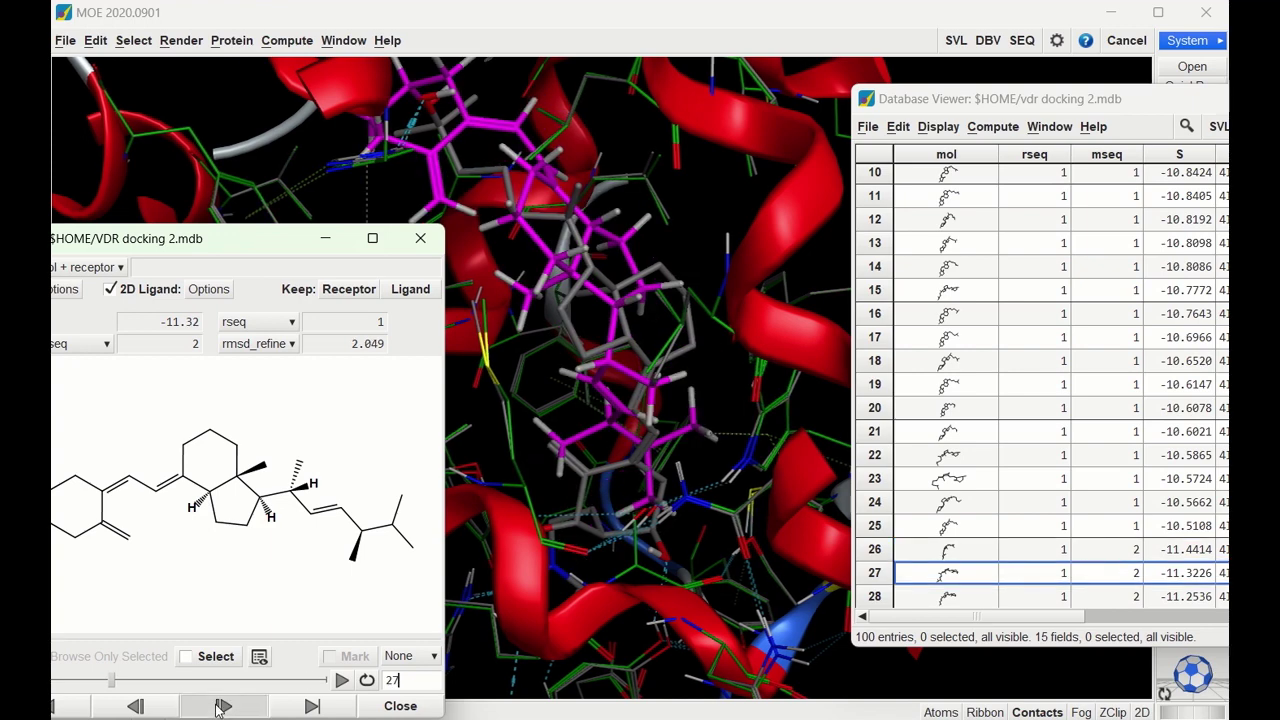
click(221, 707)
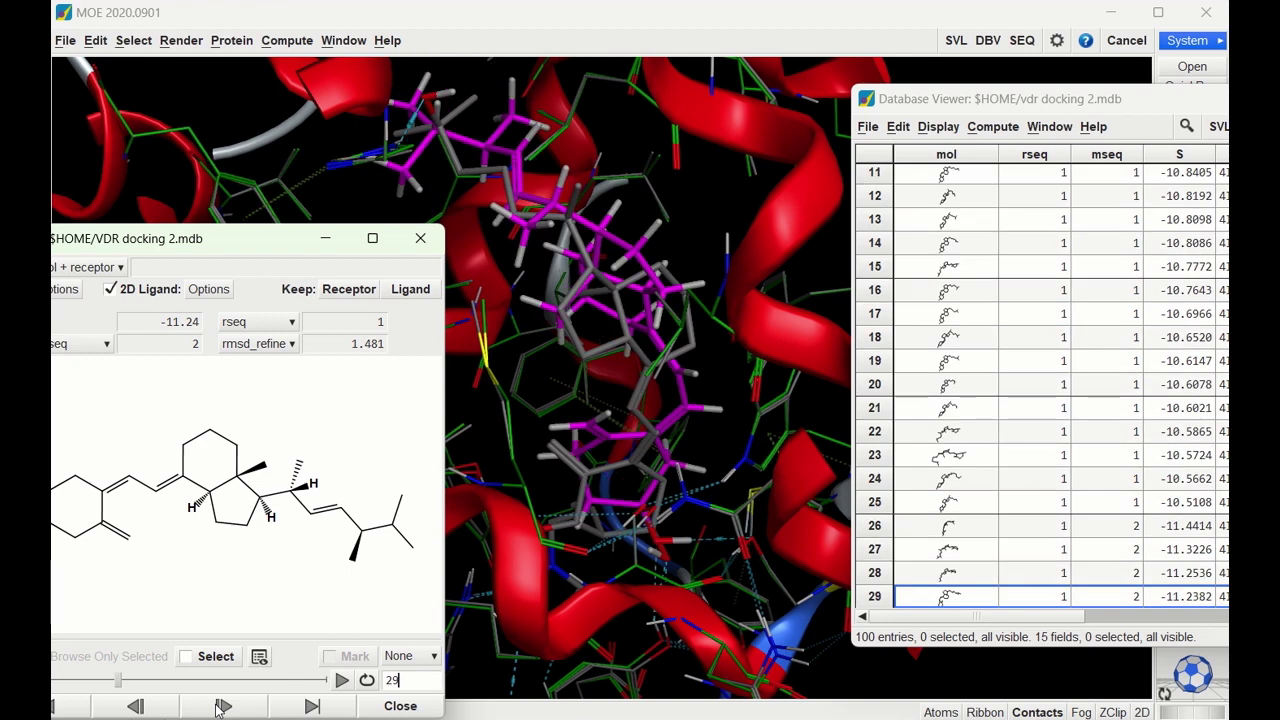
click(221, 707)
click(221, 707)
click(221, 707)
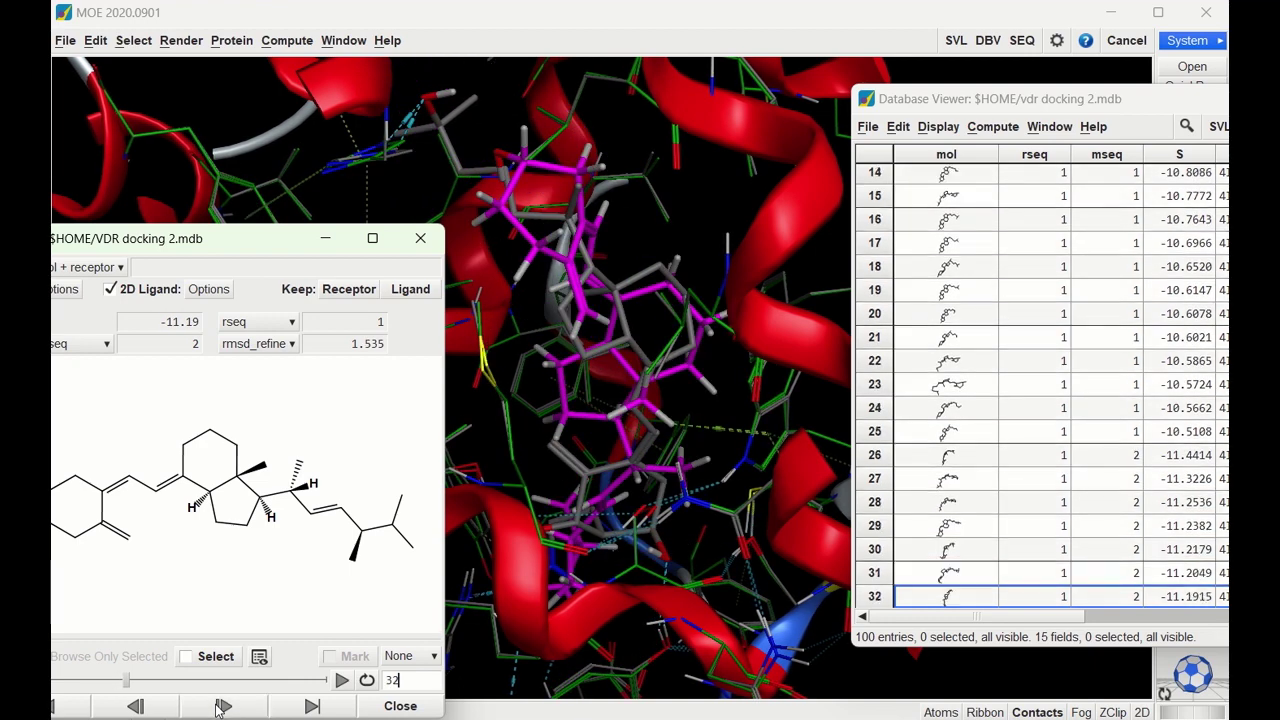
click(221, 707)
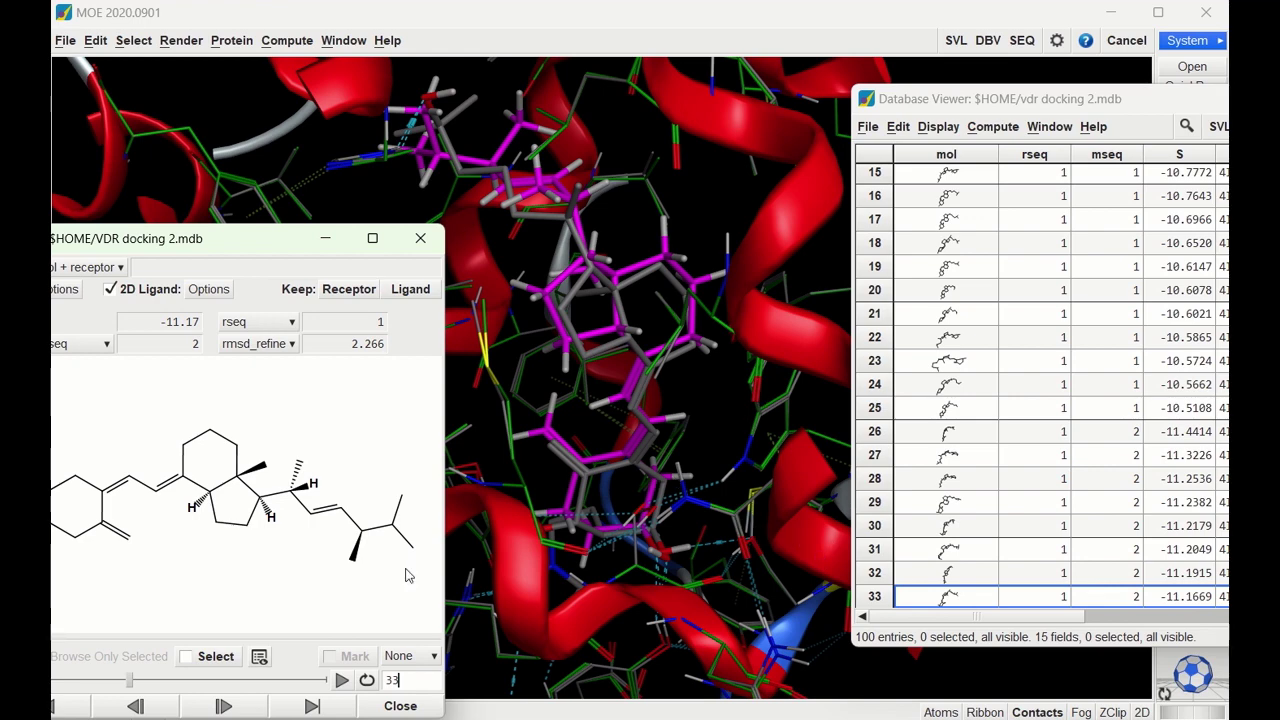
- Stop the automatic run at entry 51 and step forward through the third ligand's poses to entry 63
click(225, 707)
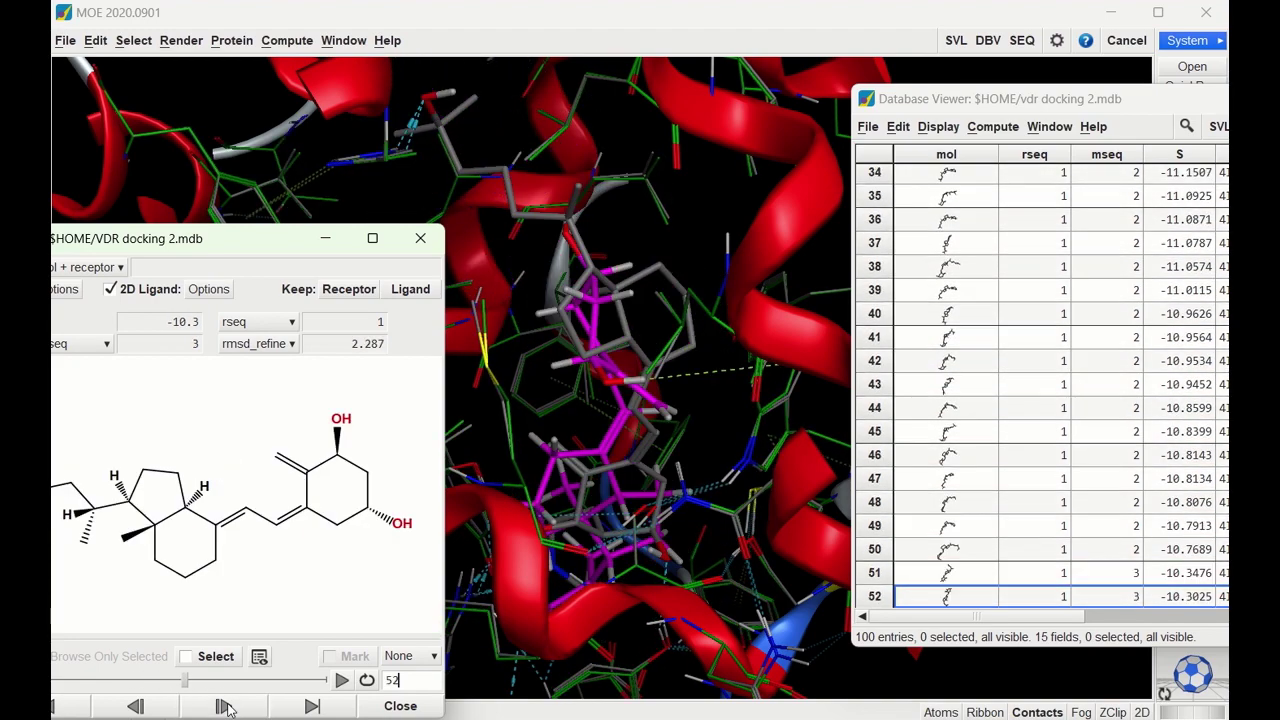
click(135, 707)
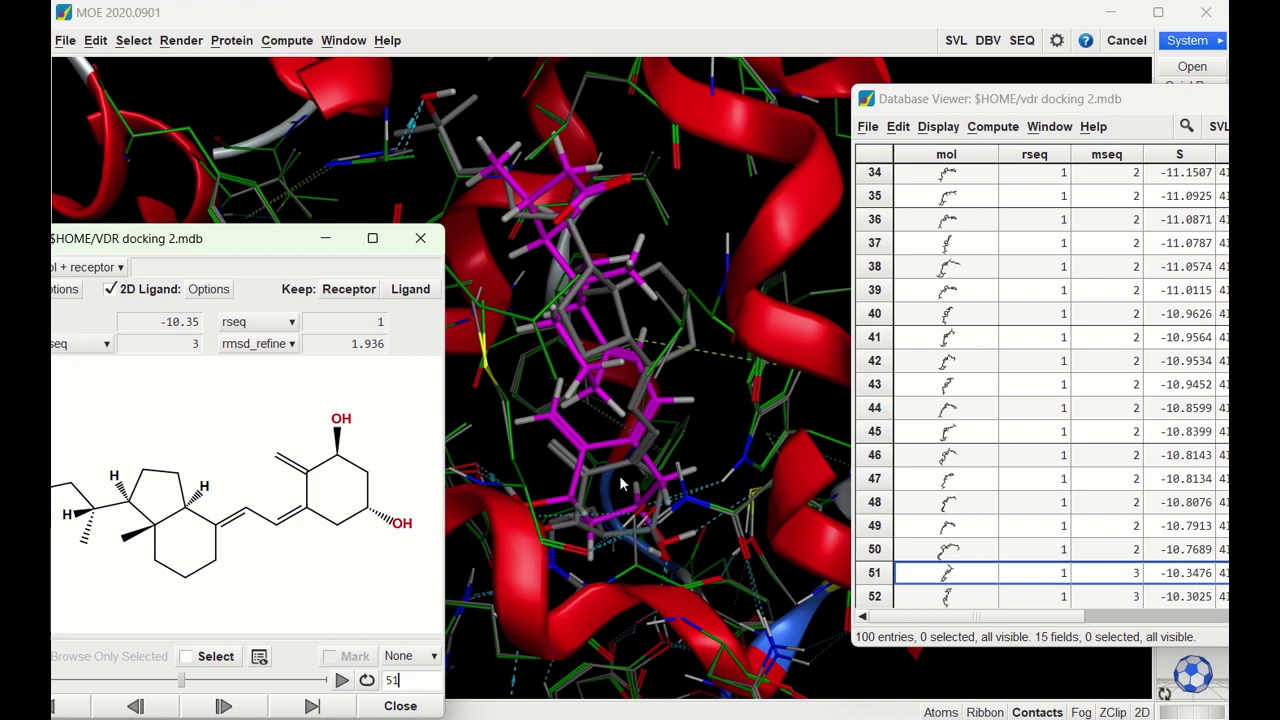
click(224, 707)
click(224, 707)
click(224, 707)
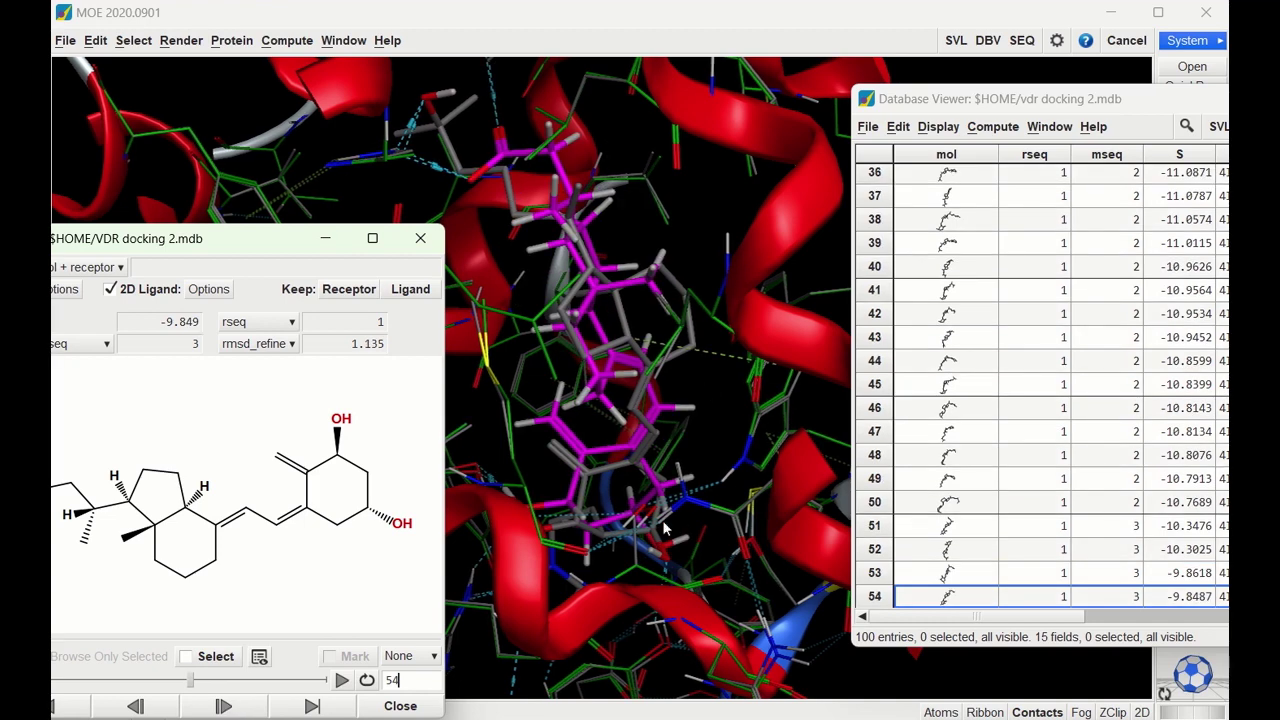
click(215, 707)
click(215, 707)
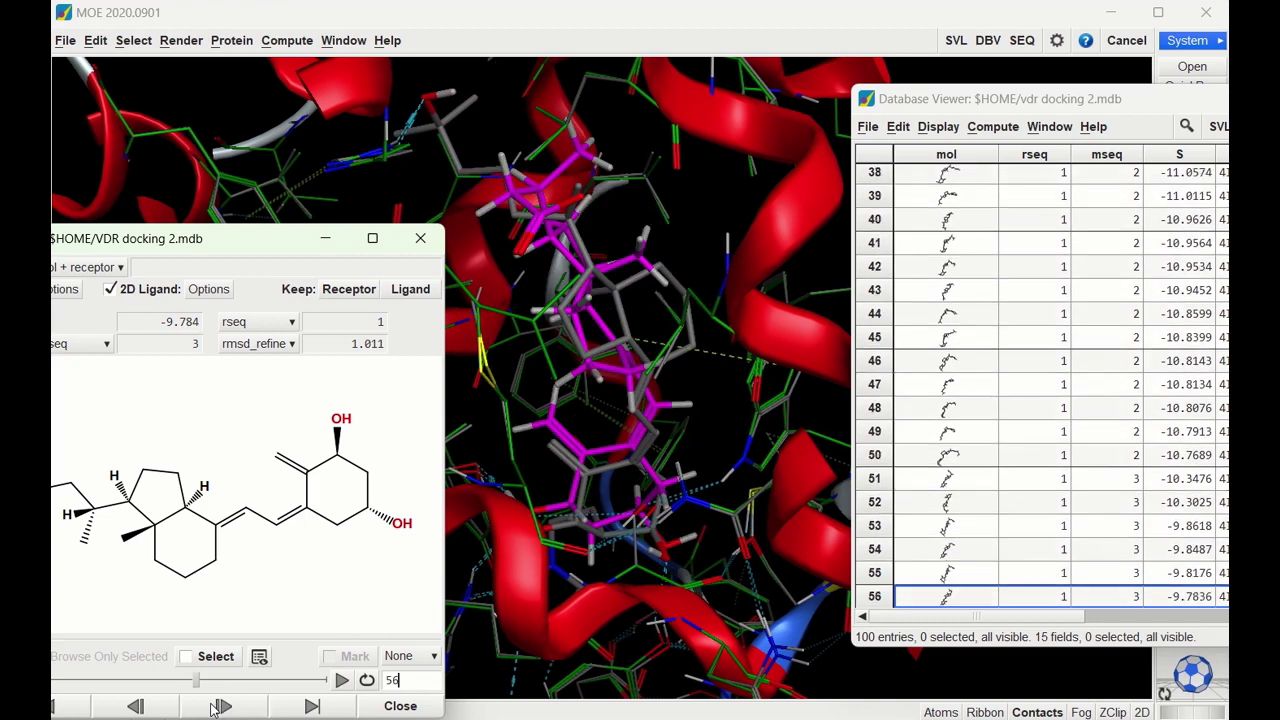
click(220, 707)
click(220, 707)
click(220, 707)
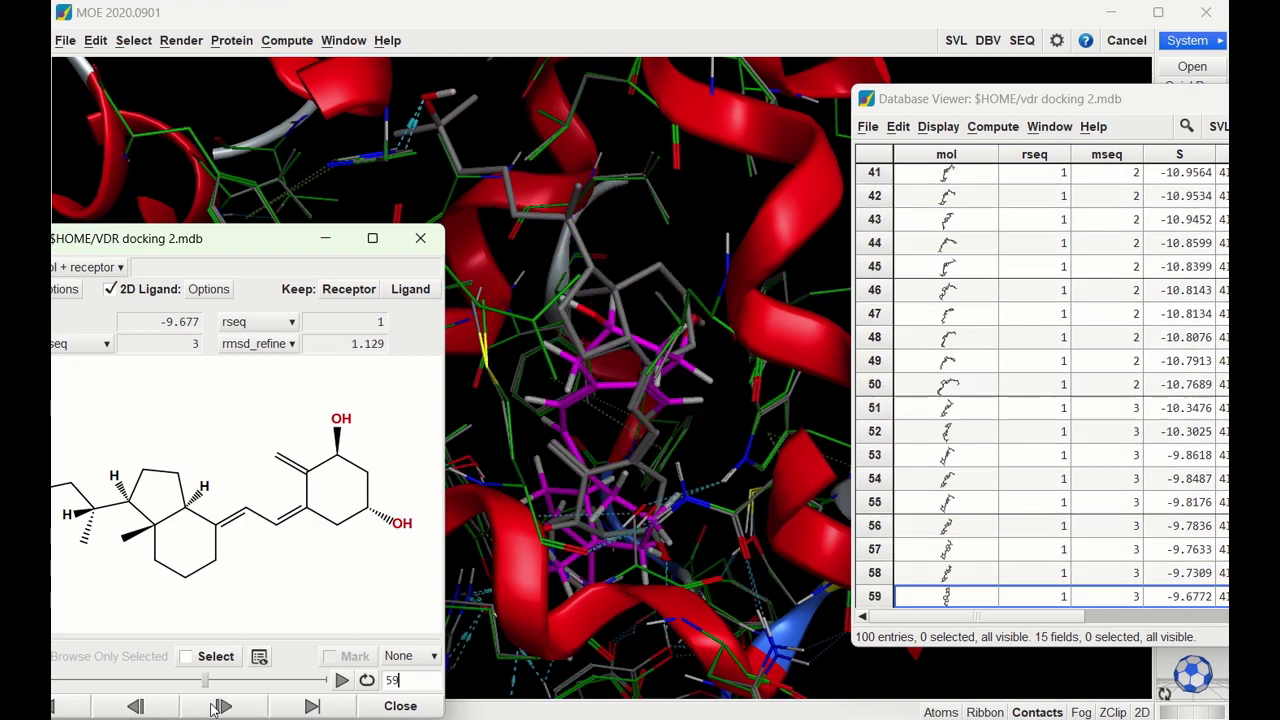
click(218, 707)
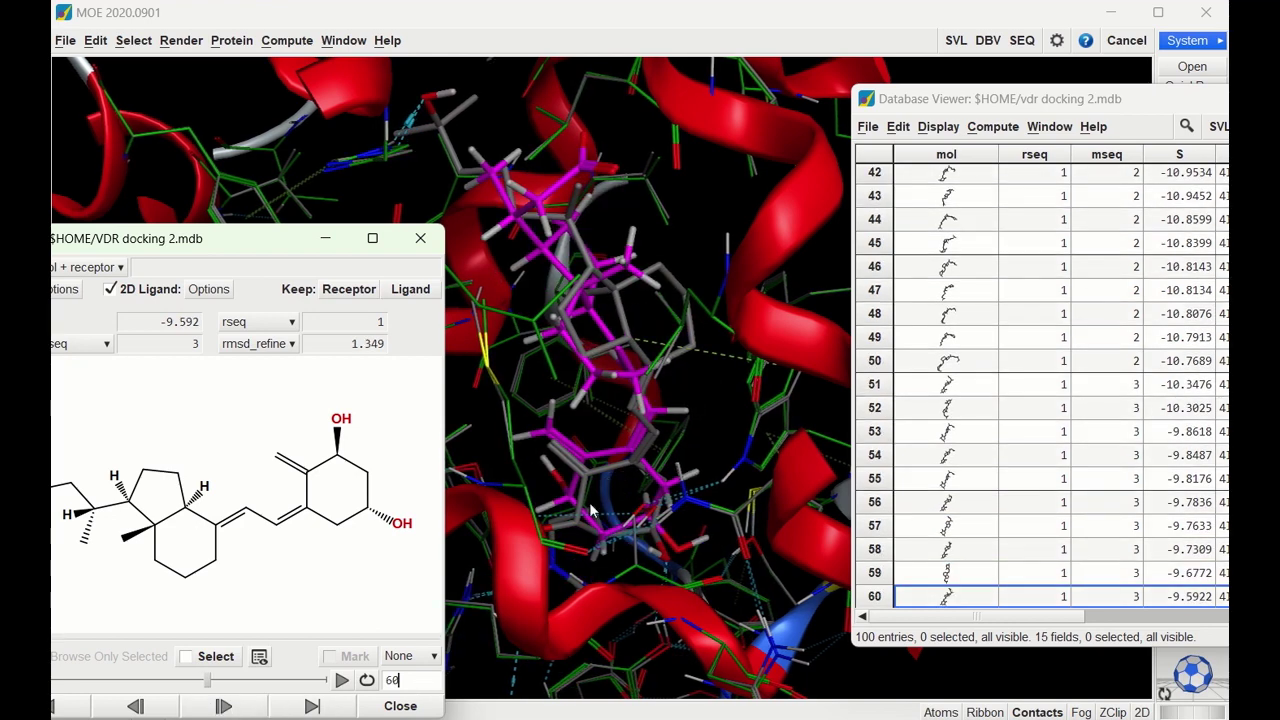
click(224, 707)
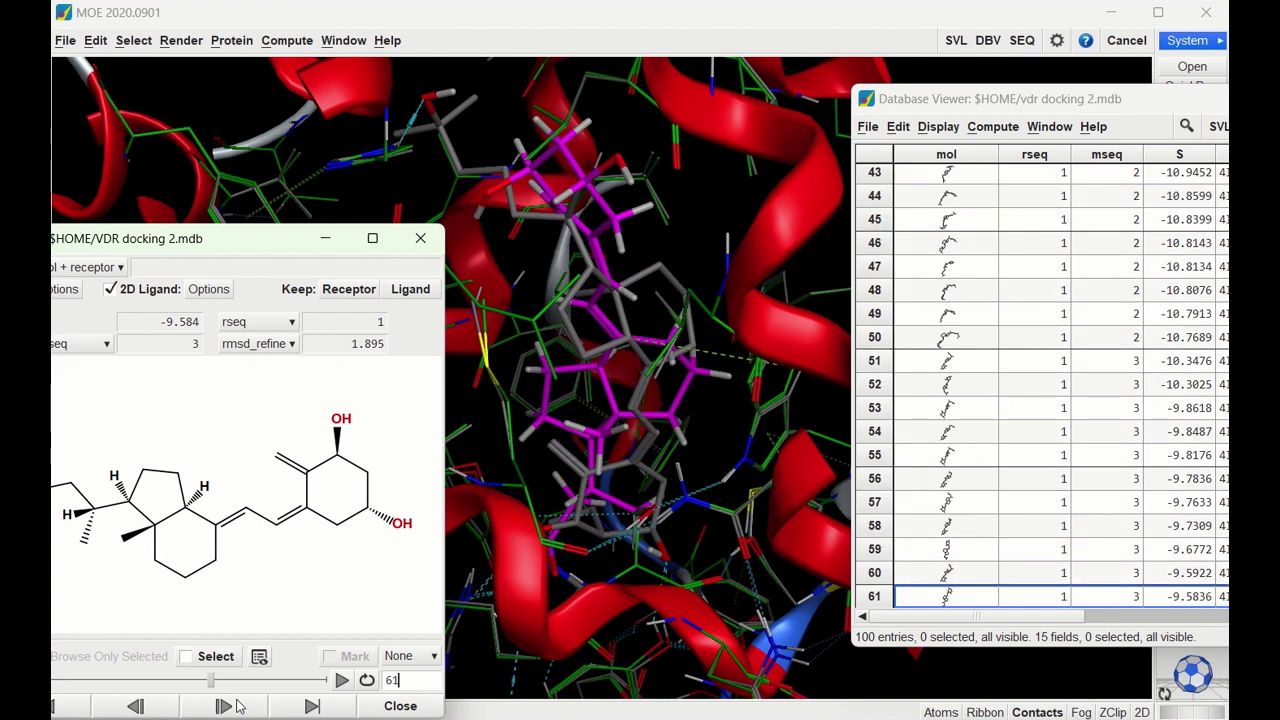
click(236, 706)
click(236, 706)
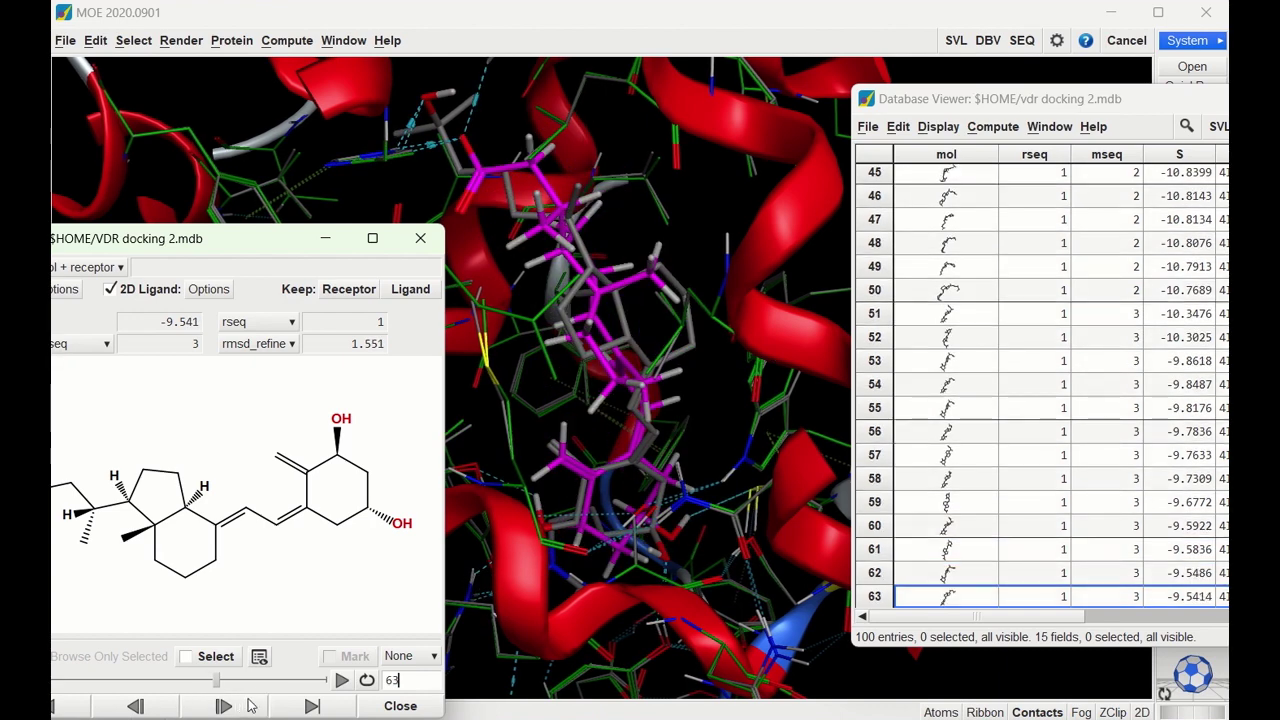
- Step back to entry 56, then run forward toward the fourth ligand's entry 76
click(160, 706)
click(160, 706)
click(160, 706)
click(160, 706)
click(160, 706)
click(160, 706)
click(160, 706)
click(160, 706)
click(160, 706)
click(160, 706)
click(160, 706)
click(160, 706)
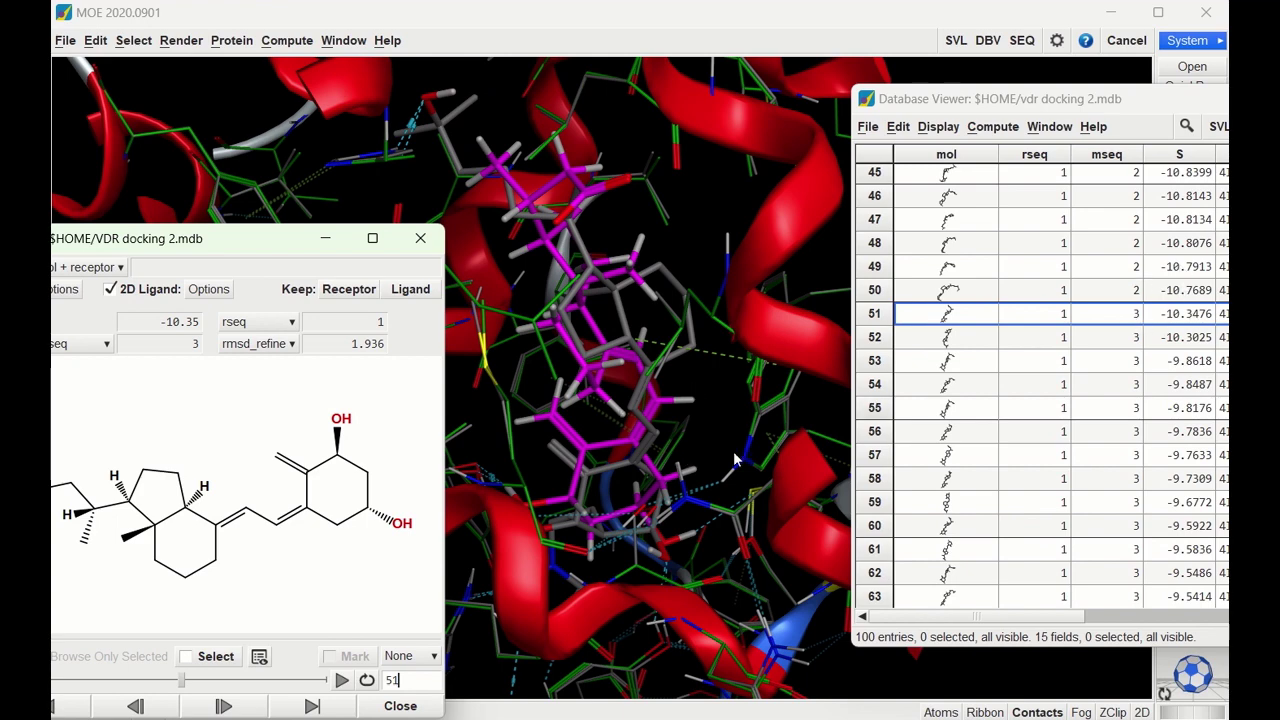
click(229, 706)
drag(231, 706, 231, 706)
click(135, 706)
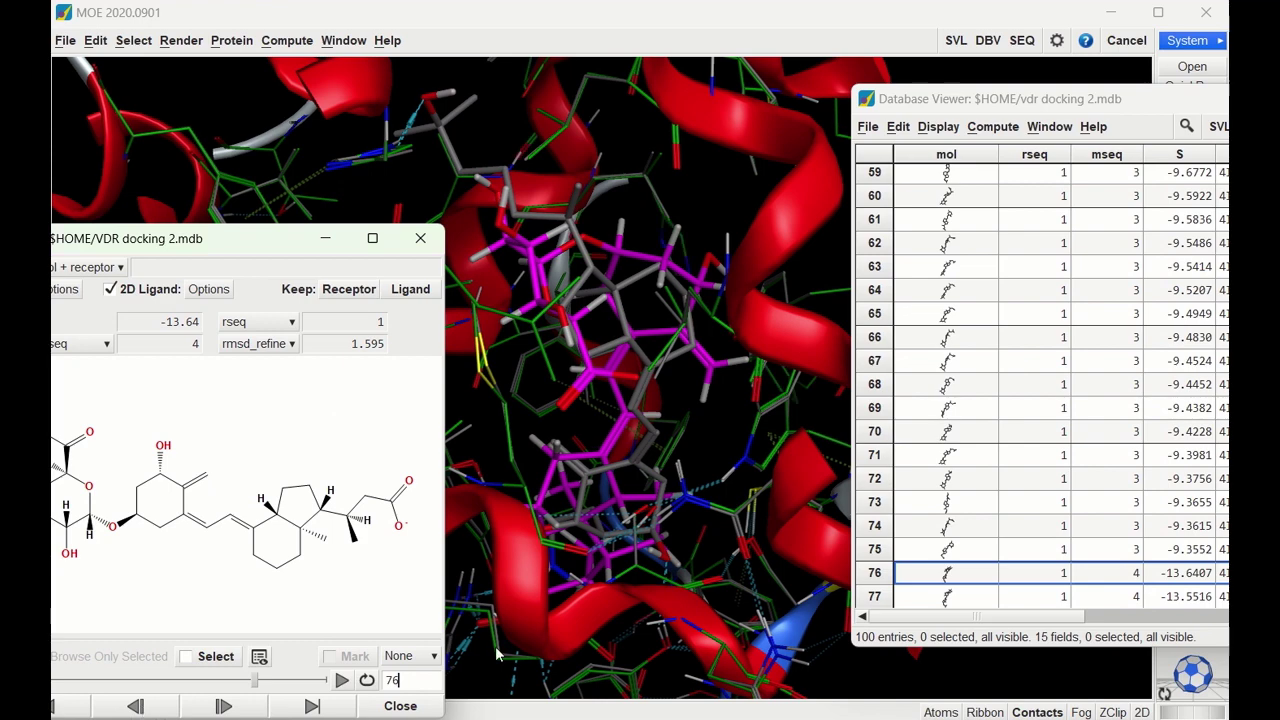
click(224, 706)
click(224, 706)
click(224, 706)
click(224, 706)
click(224, 706)
click(224, 706)
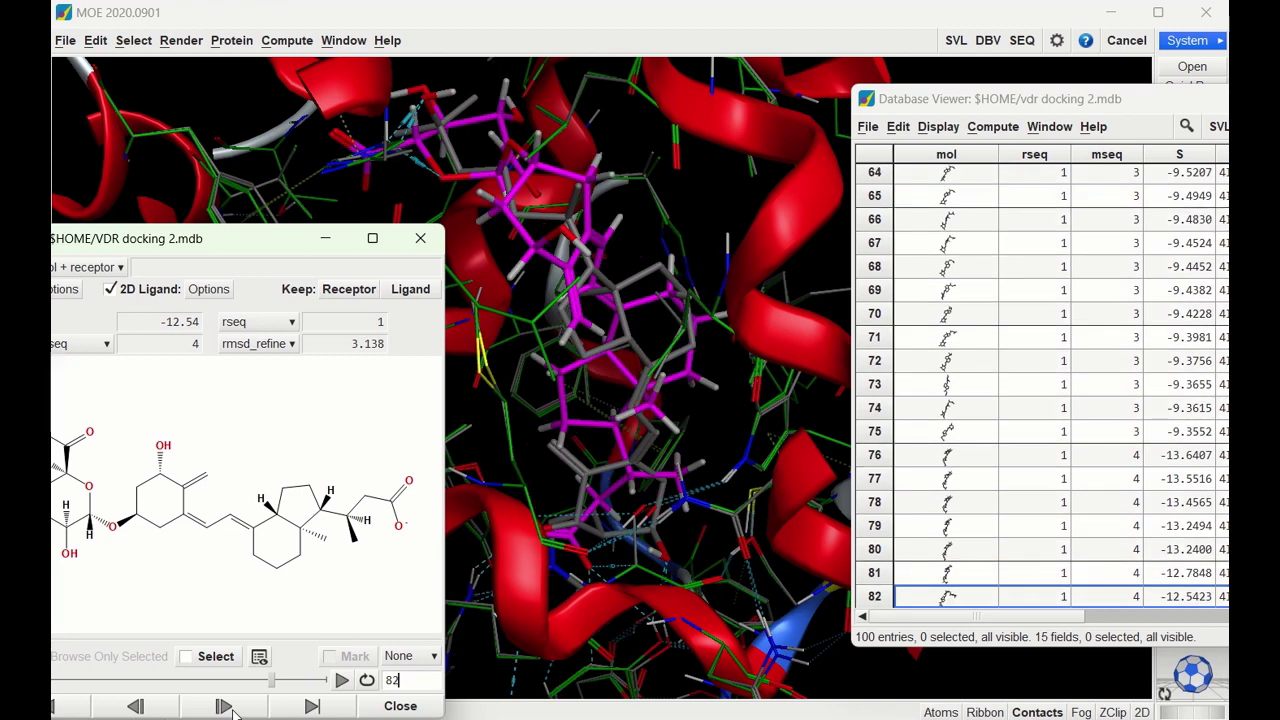
click(224, 706)
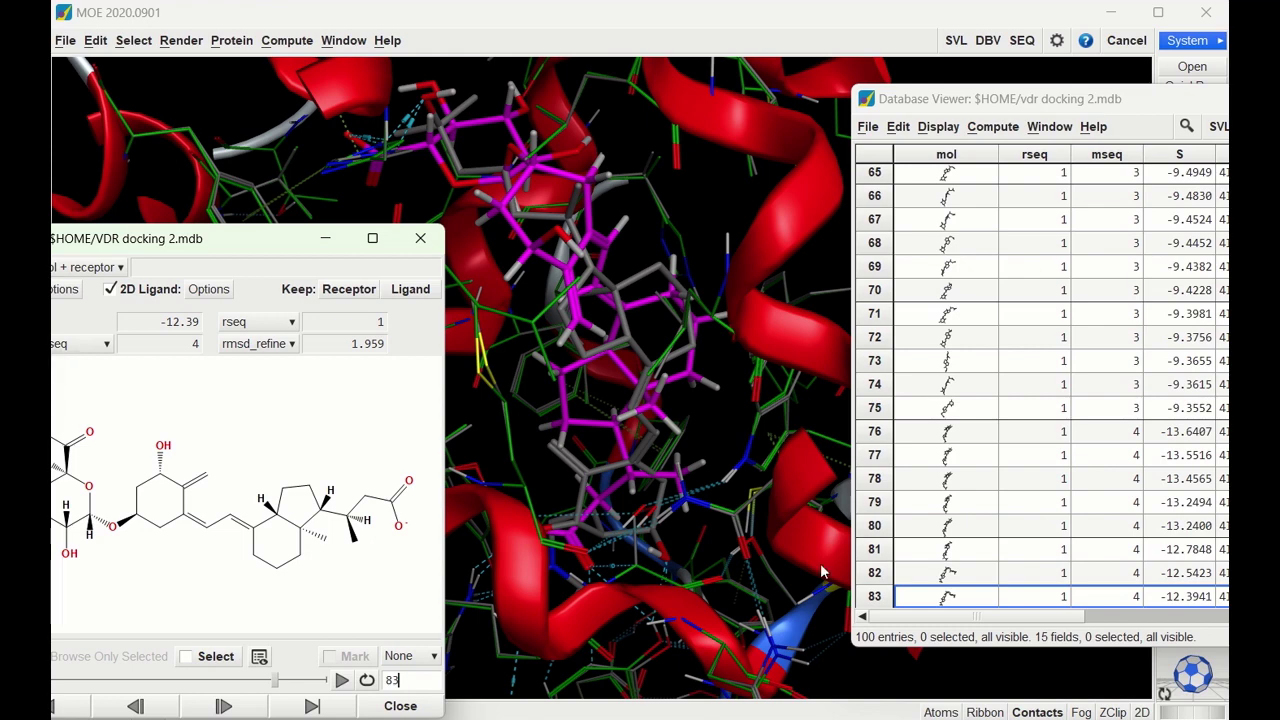
click(137, 706)
click(137, 706)
click(137, 706)
click(137, 706)
click(137, 706)
click(137, 706)
click(137, 706)
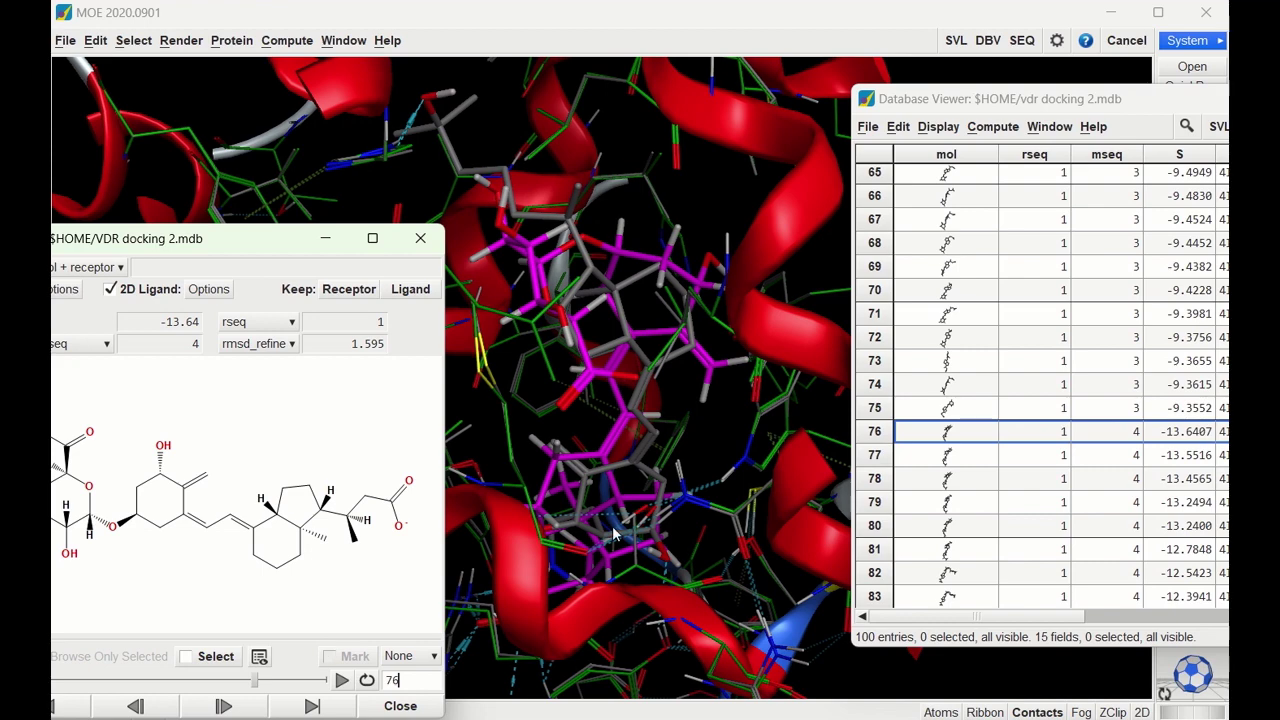